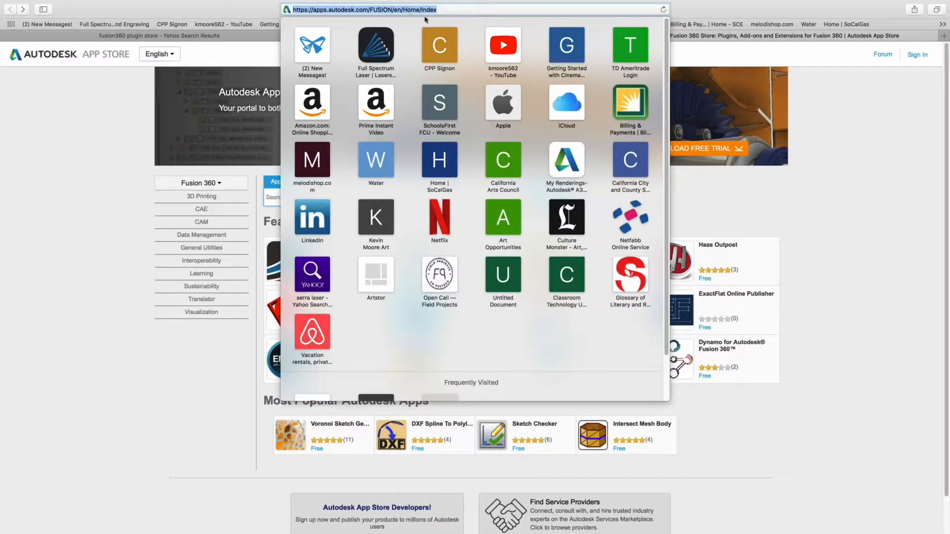
Open the detail page of the featured Slicer app in the Fusion 360 app store
left_click(141, 407)
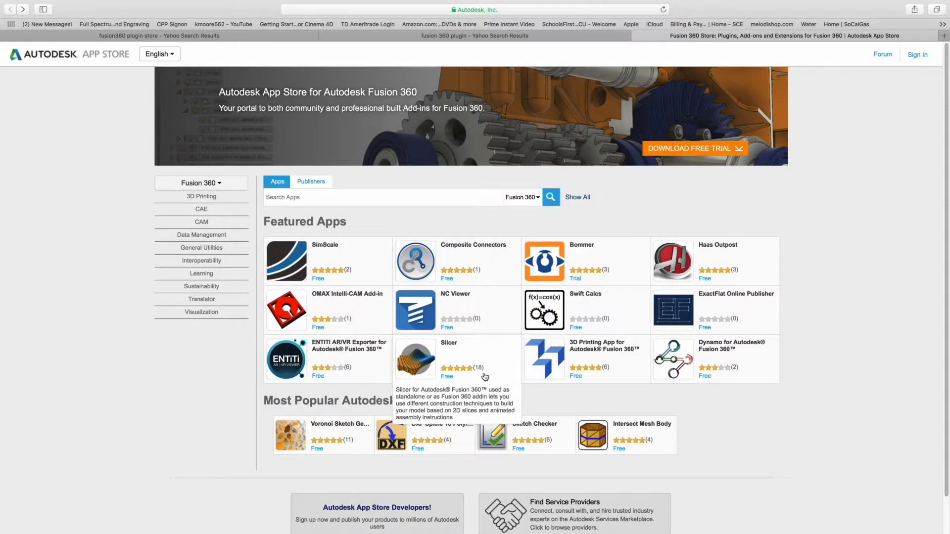
right_click(284, 197)
left_click(282, 197)
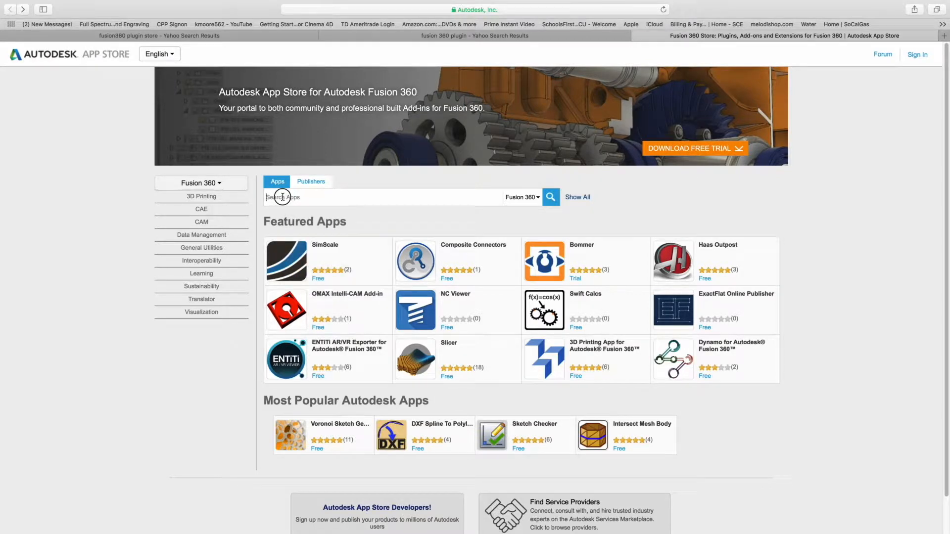
left_click(426, 363)
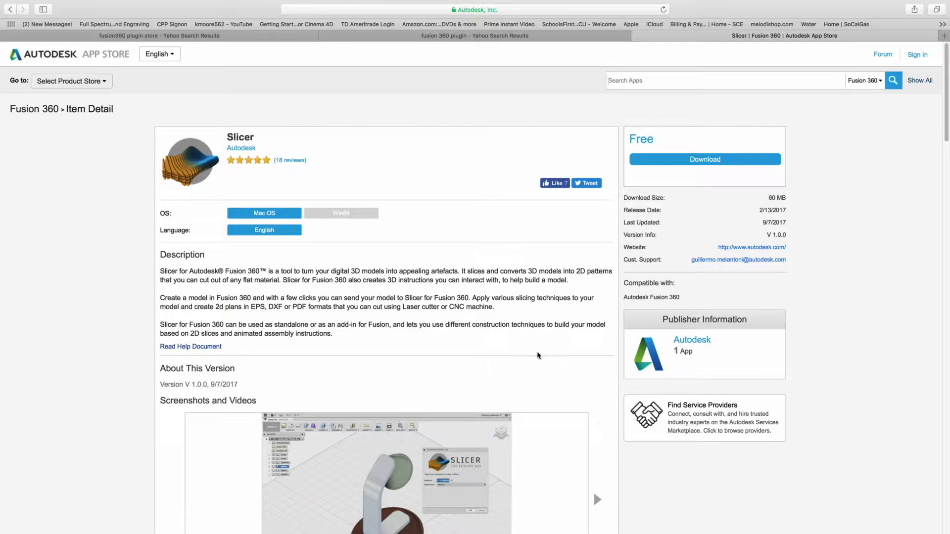
Switch to the Fusion 360 window and examine the sculpted body from several sides
key("ctrl+Up")
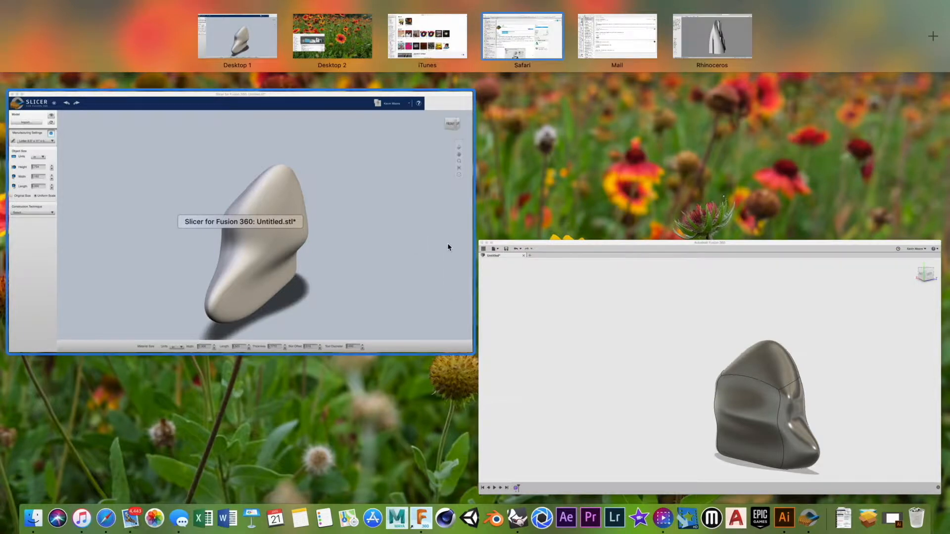
left_click(622, 367)
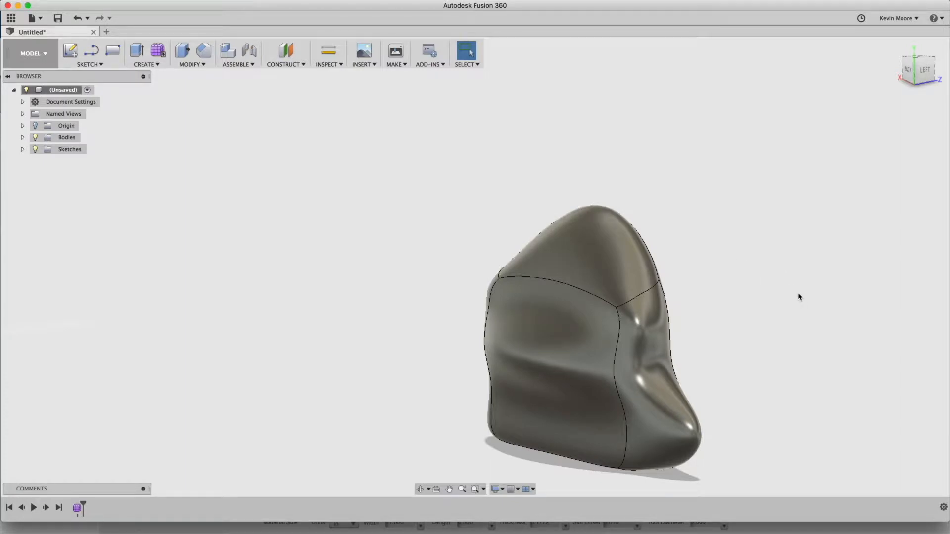
middle_click_drag(813, 301, 569, 324, "shift")
scroll(570, 324, "down", 2)
scroll(718, 358, "up", 4)
scroll(719, 363, "down", 4)
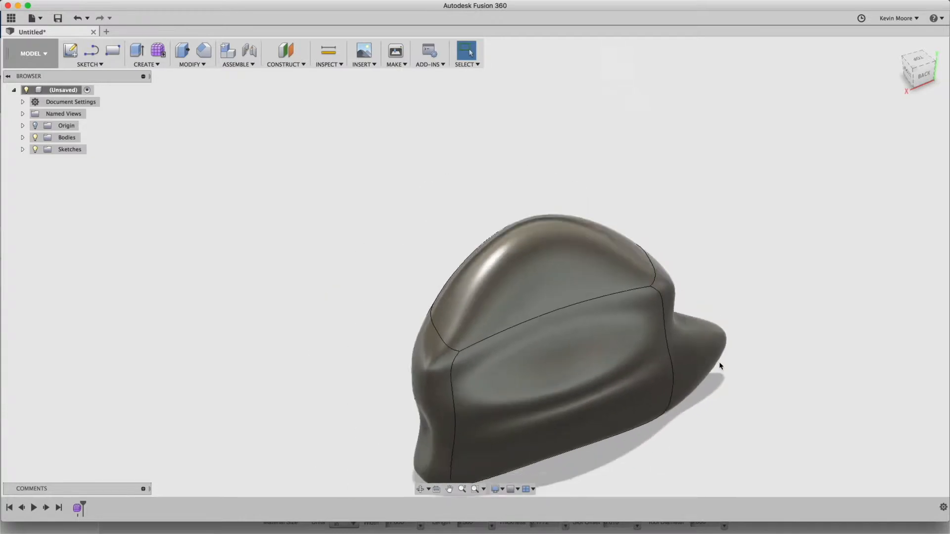
middle_click_drag(777, 375, 554, 330, "shift")
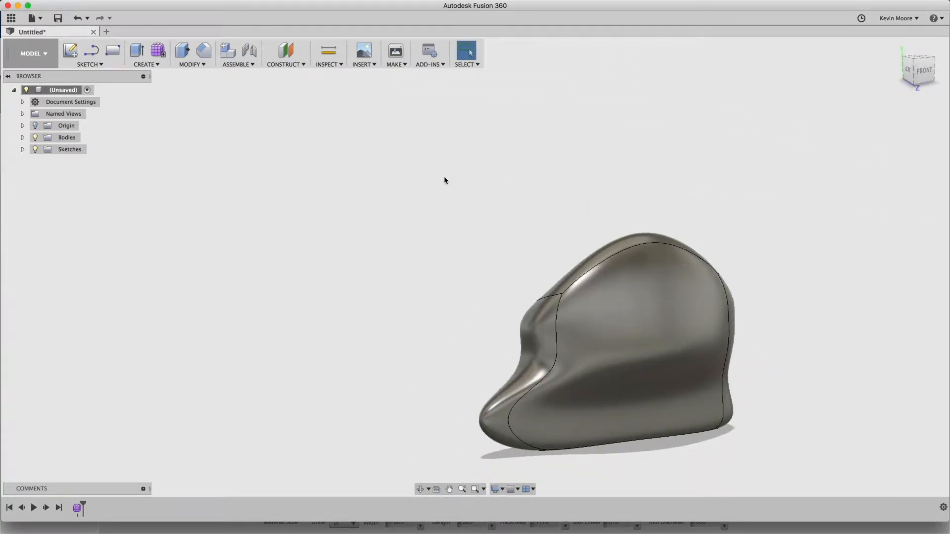
Send the sculpted body to Slicer for Fusion 360 with High refinement and switch to the Slicer window
left_click(395, 64)
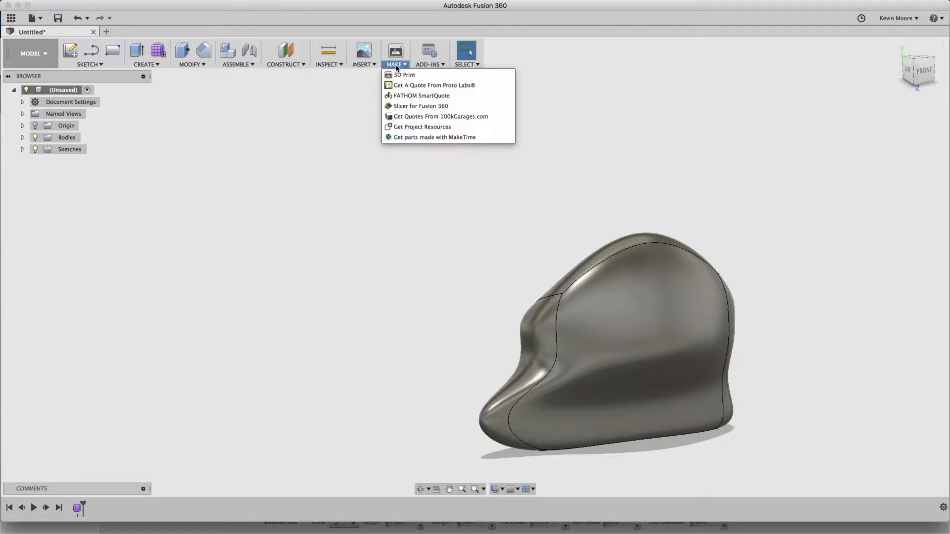
left_click(404, 107)
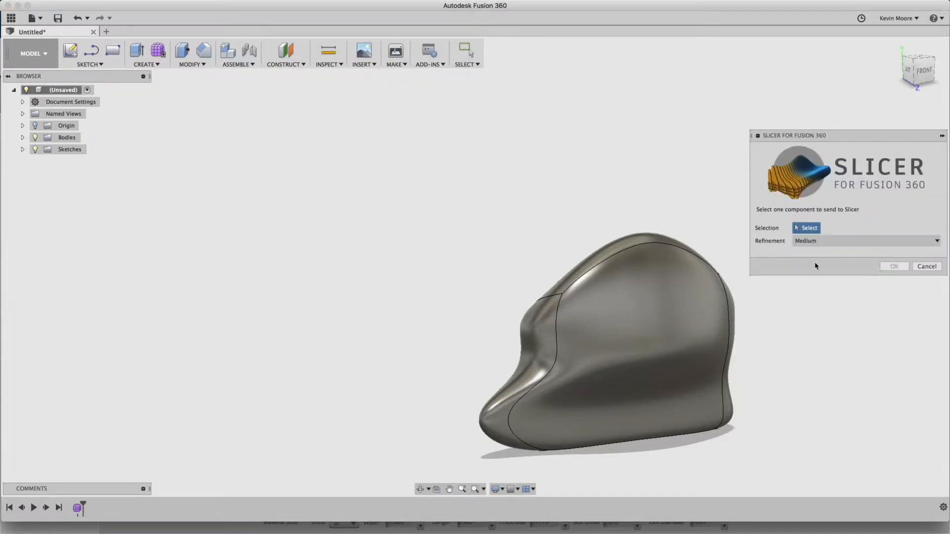
left_click(811, 241)
left_click(804, 273)
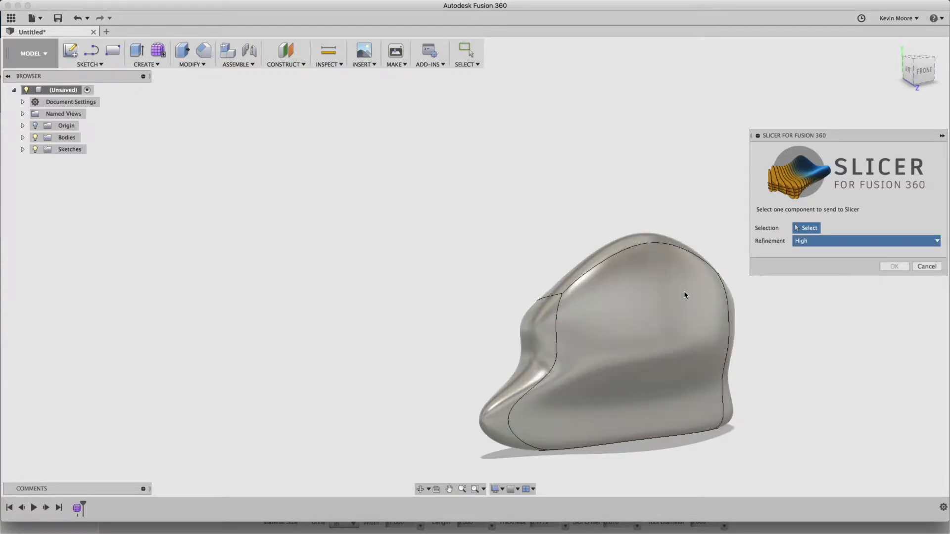
left_click(680, 290)
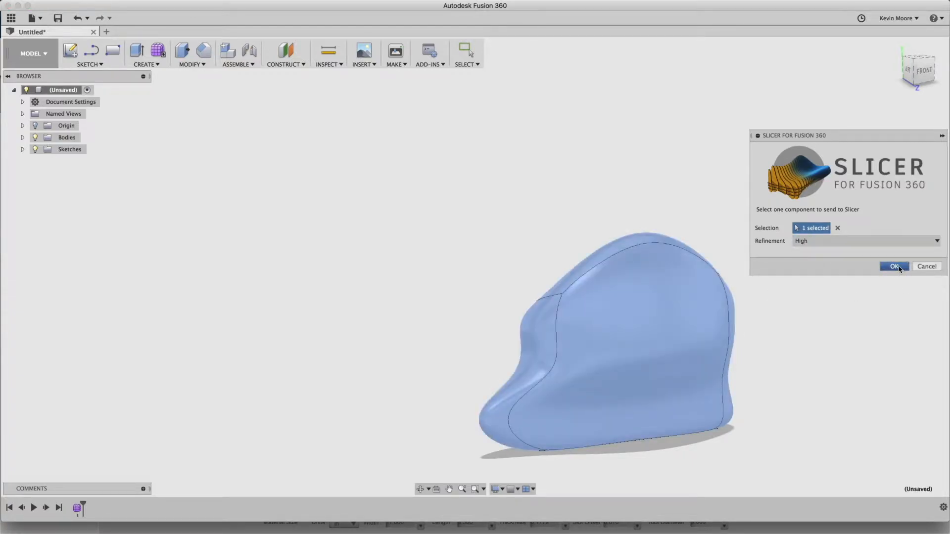
left_click(894, 267)
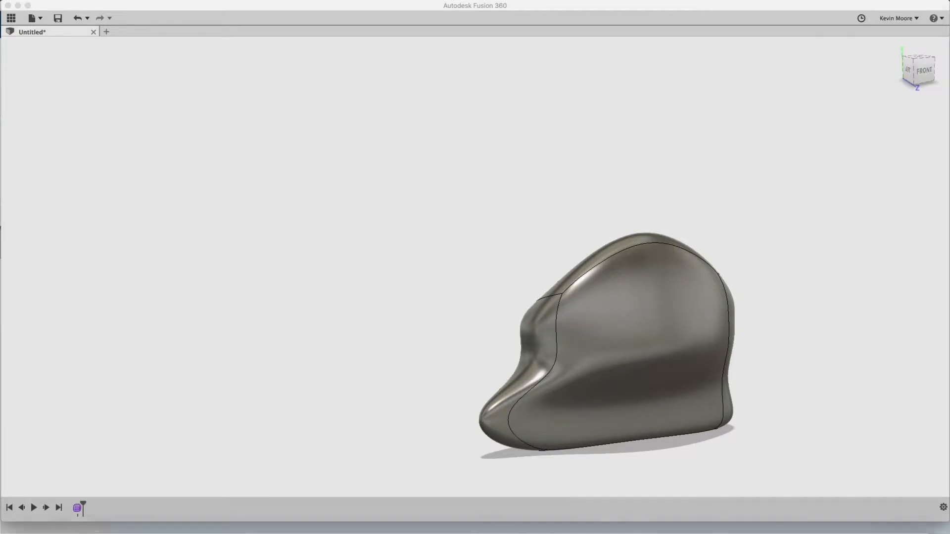
mouse_move(641, 532)
left_click(808, 518)
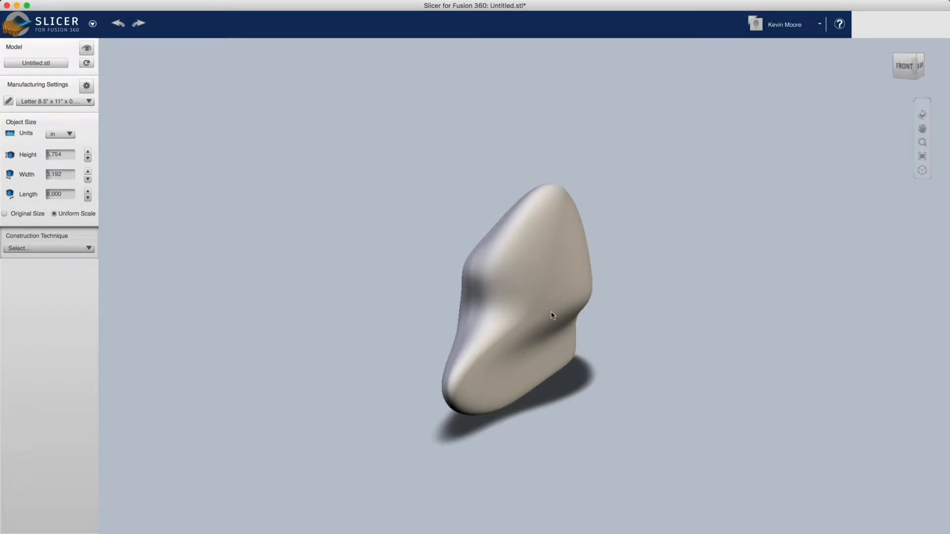
Reorient the imported model so that it stands upright with its longest dimension as the height
scroll(624, 320, "up", 5)
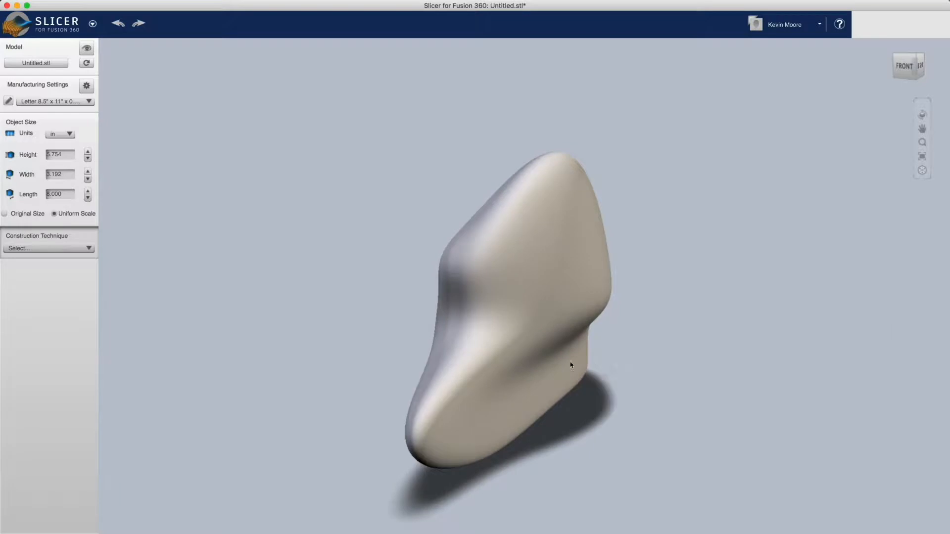
middle_click_drag(638, 384, 468, 361, "shift")
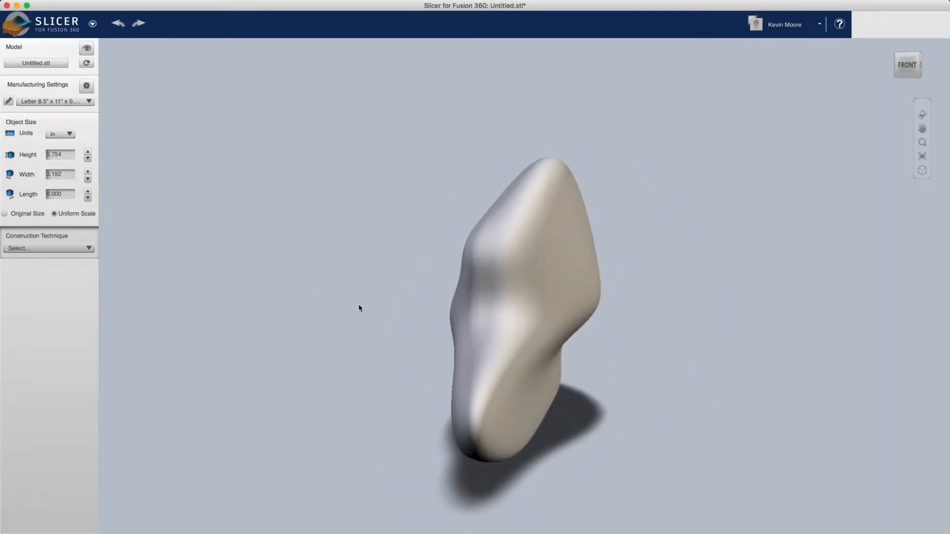
scroll(481, 293, "down", 3)
scroll(487, 296, "up", 5)
scroll(487, 296, "down", 5)
scroll(487, 298, "up", 5)
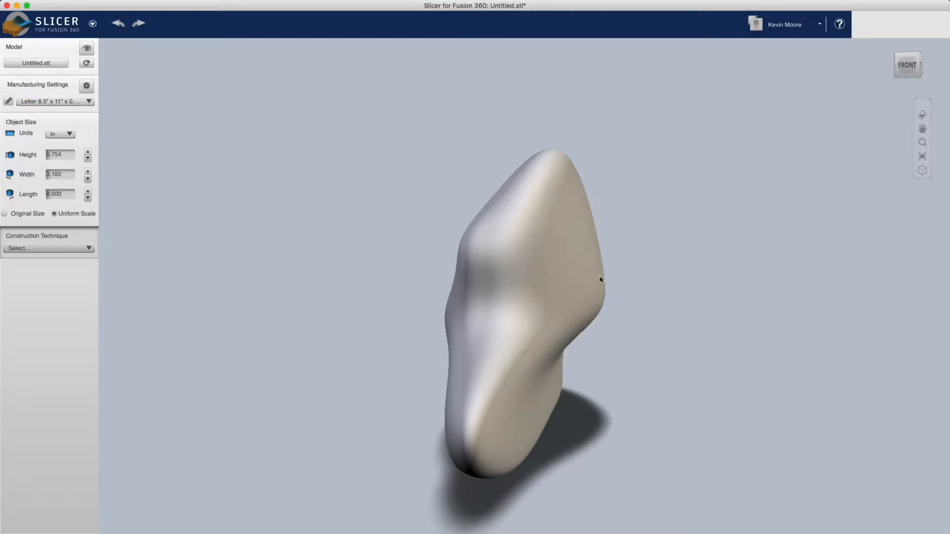
left_click(91, 67)
left_click(86, 64)
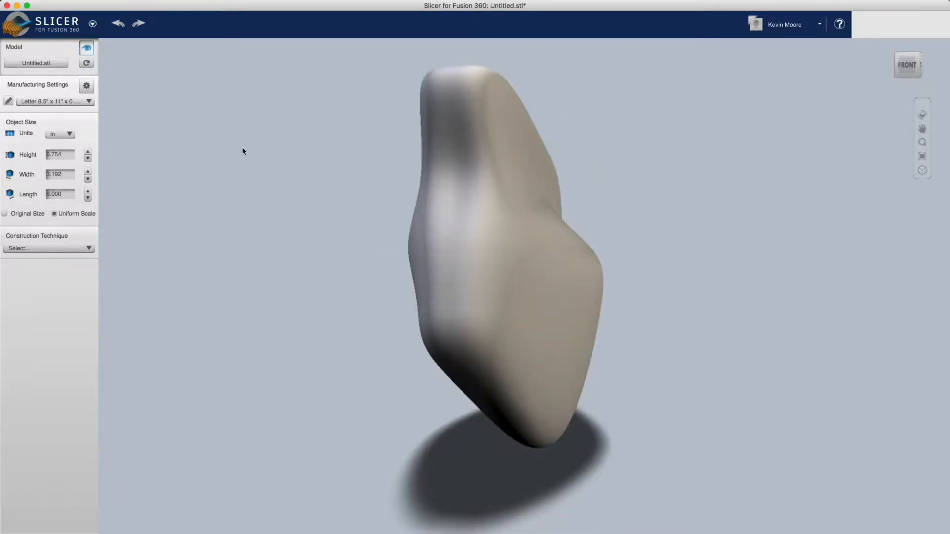
left_click_drag(709, 257, 492, 227)
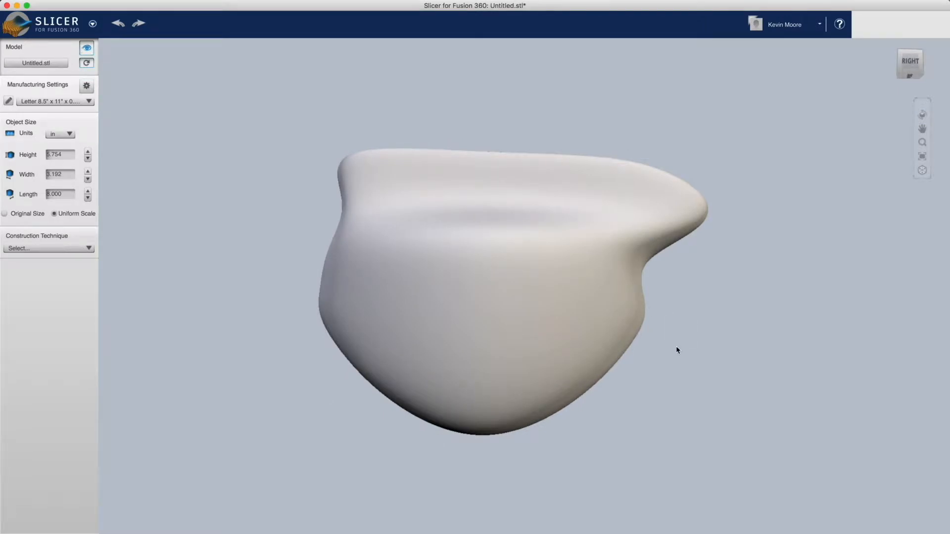
left_click_drag(701, 360, 814, 400)
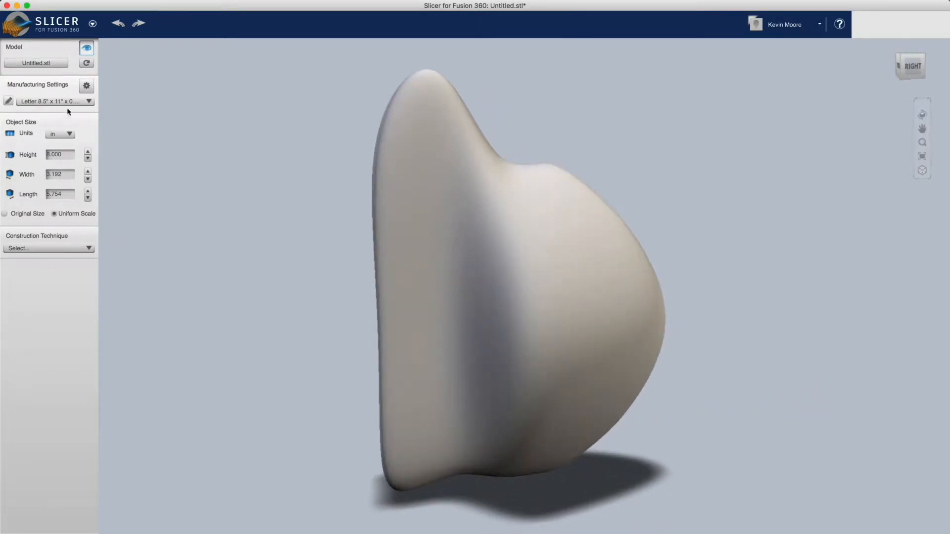
Add a new material preset in the manufacturing settings and open its name for editing
left_click(8, 101)
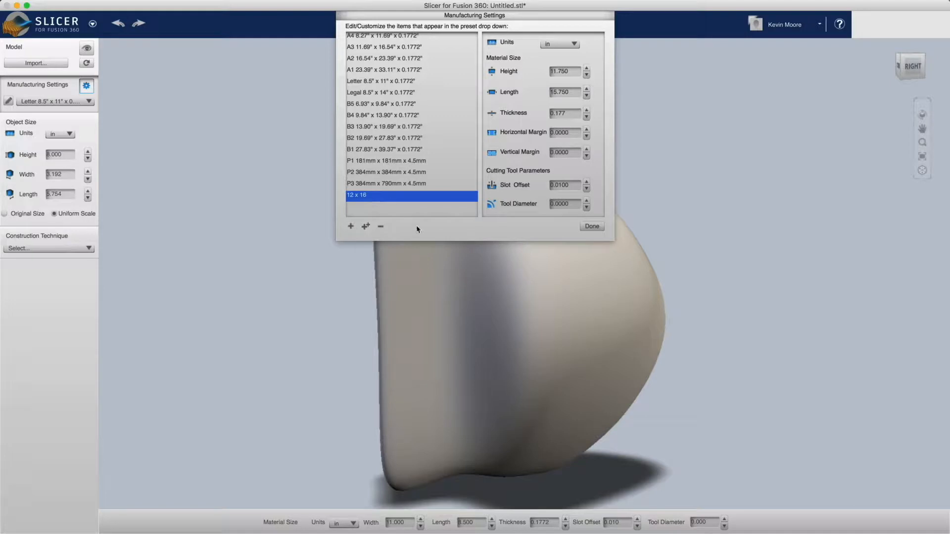
left_click(351, 226)
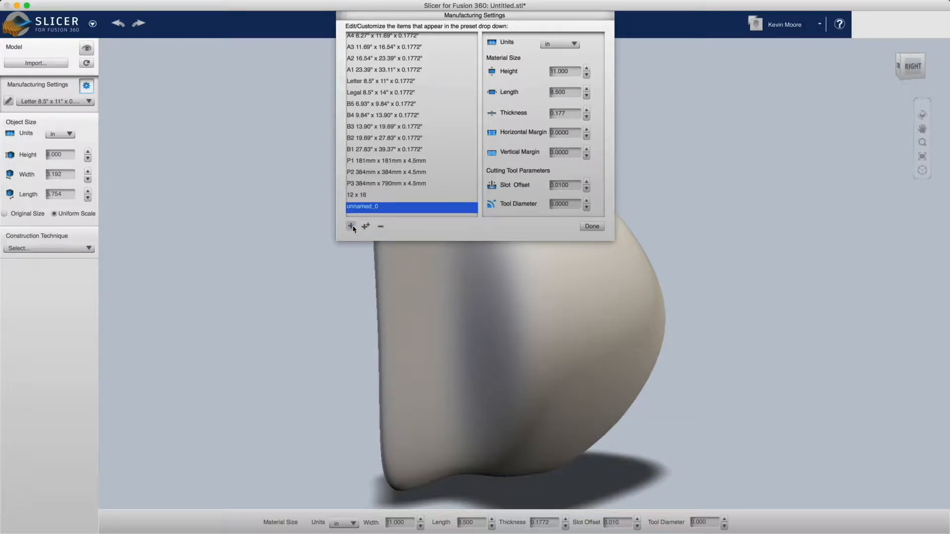
double_click(369, 207)
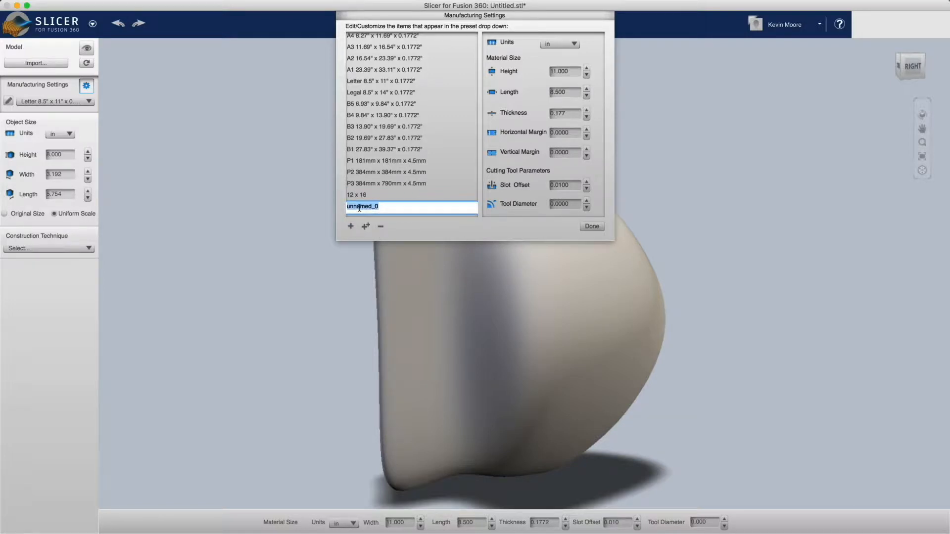
Review the material size of the 12 x 16 preset and apply that preset to the model
left_click(377, 197)
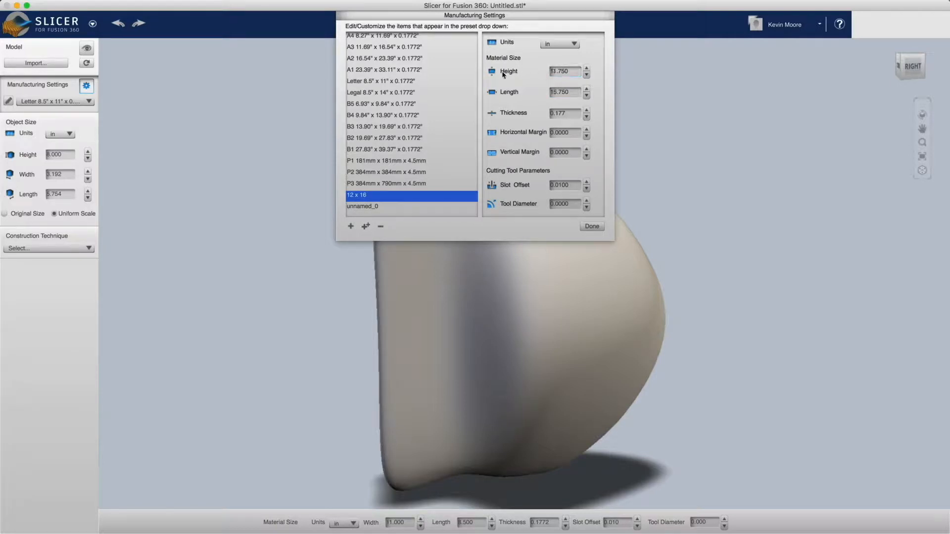
left_click(564, 93)
left_click(556, 116)
double_click(376, 199)
left_click(386, 197)
left_click(383, 206)
left_click(372, 199)
left_click(593, 227)
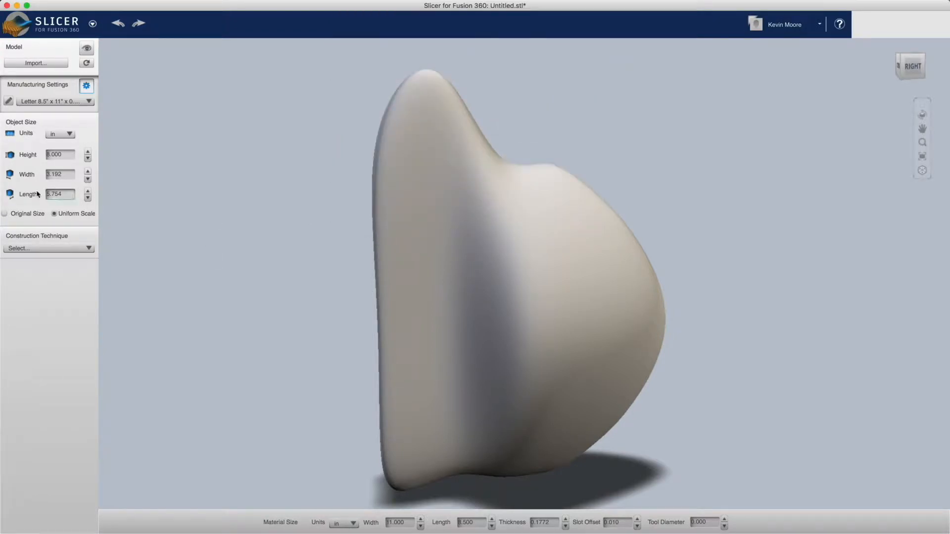
left_click(49, 102)
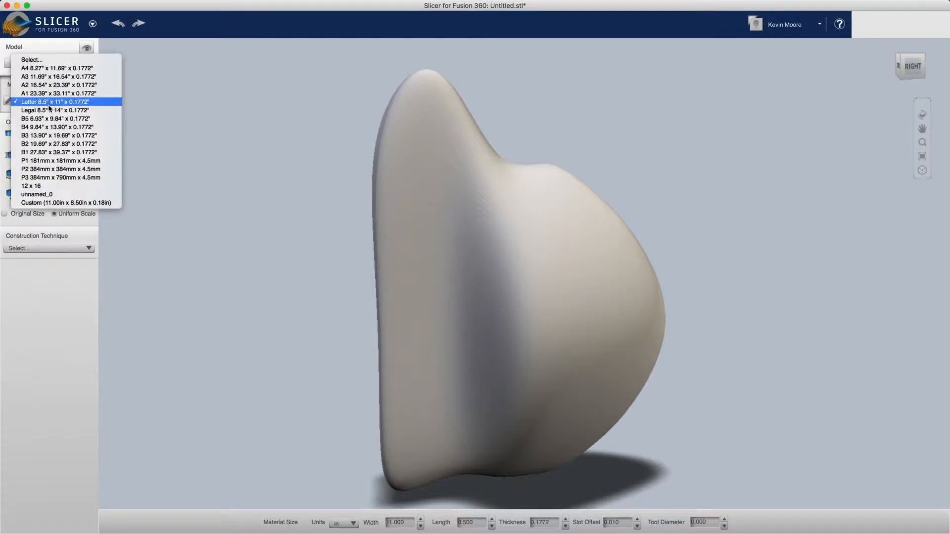
left_click(48, 187)
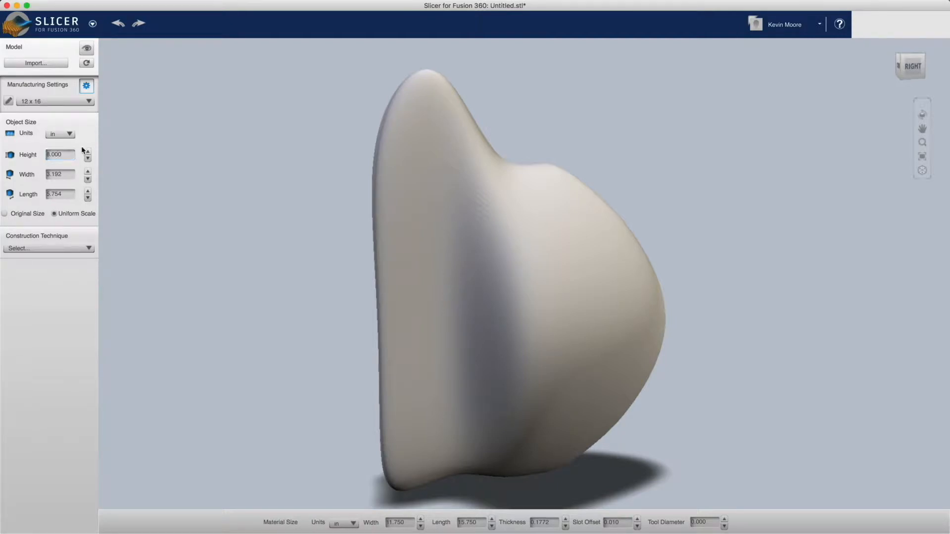
Set the object's height to 10 in with uniform scale
left_click(55, 155)
left_click(88, 152)
left_click(89, 153)
double_click(63, 154)
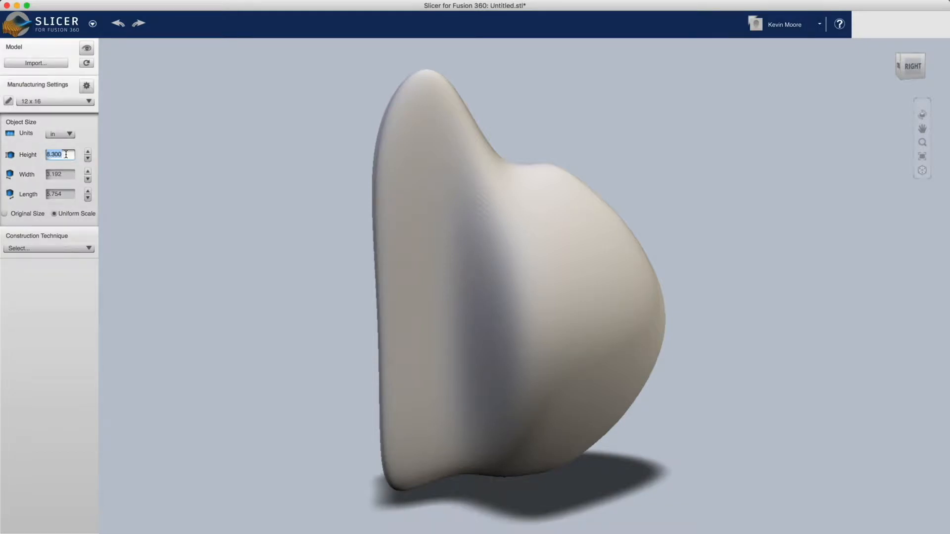
key("Return")
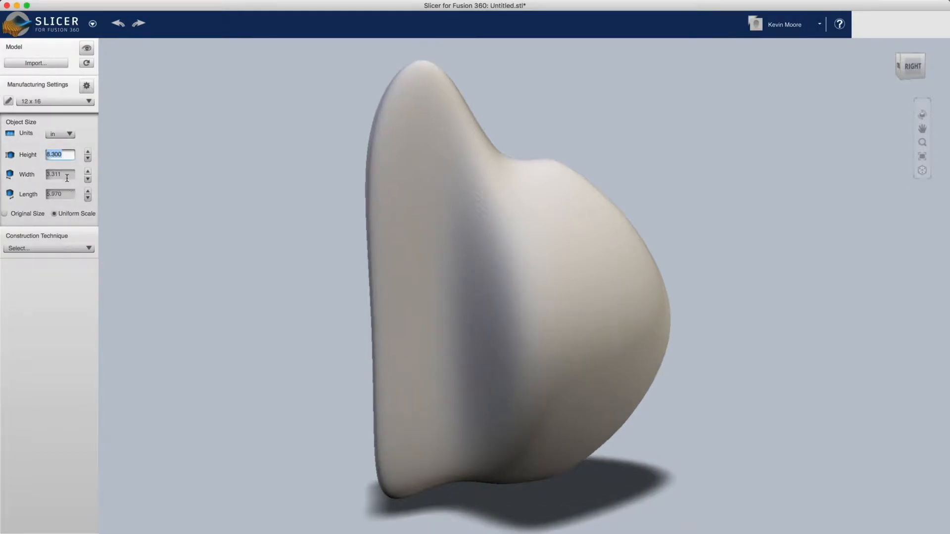
type("10")
left_click(68, 172)
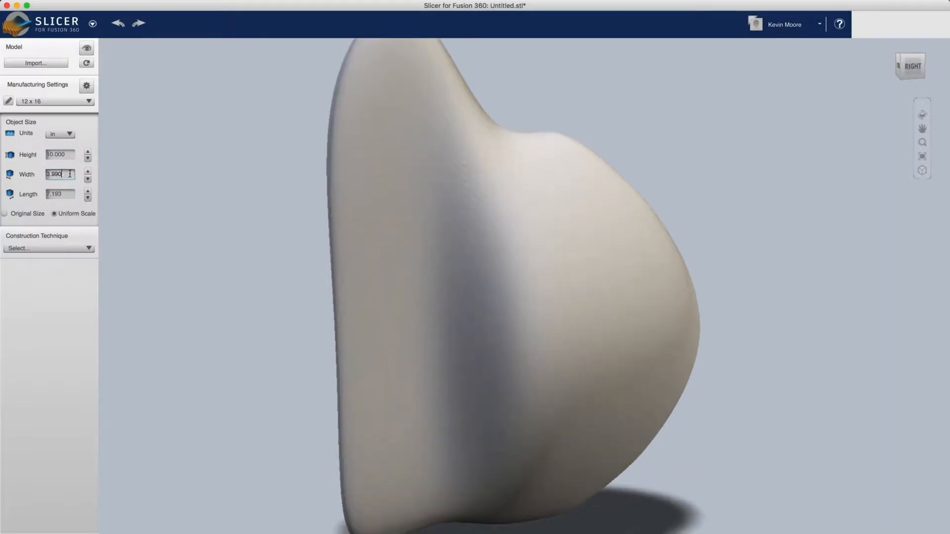
scroll(434, 315, "down", 3)
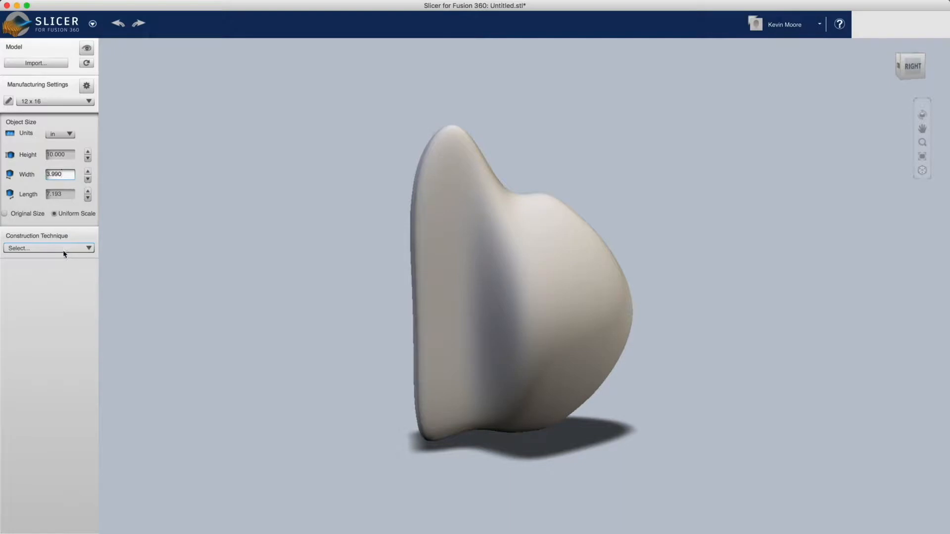
Try the Stacked Slices construction technique and inspect the layered model from the opposite side
left_click(92, 248)
left_click(92, 248)
left_click(92, 249)
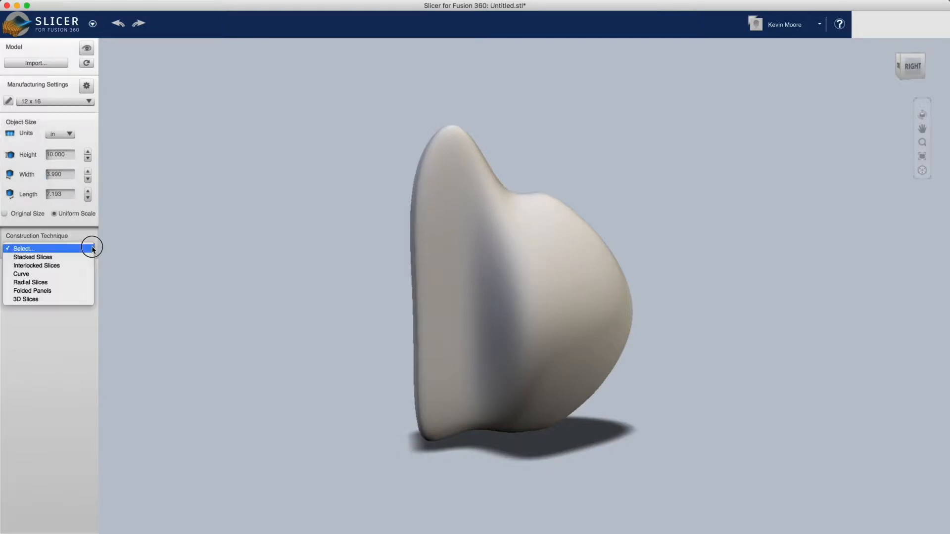
left_click(68, 257)
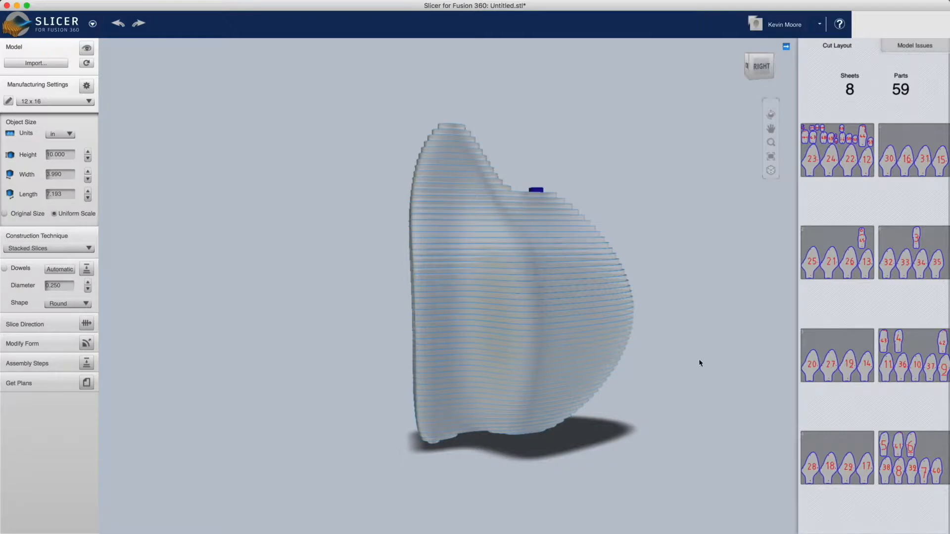
left_click_drag(695, 339, 538, 388)
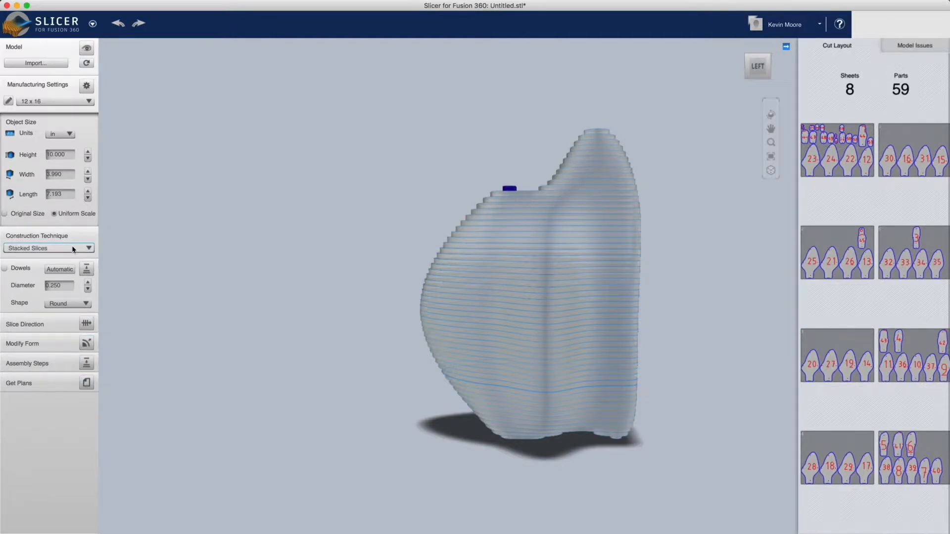
Set the construction technique to Interlocked Slices
left_click(85, 250)
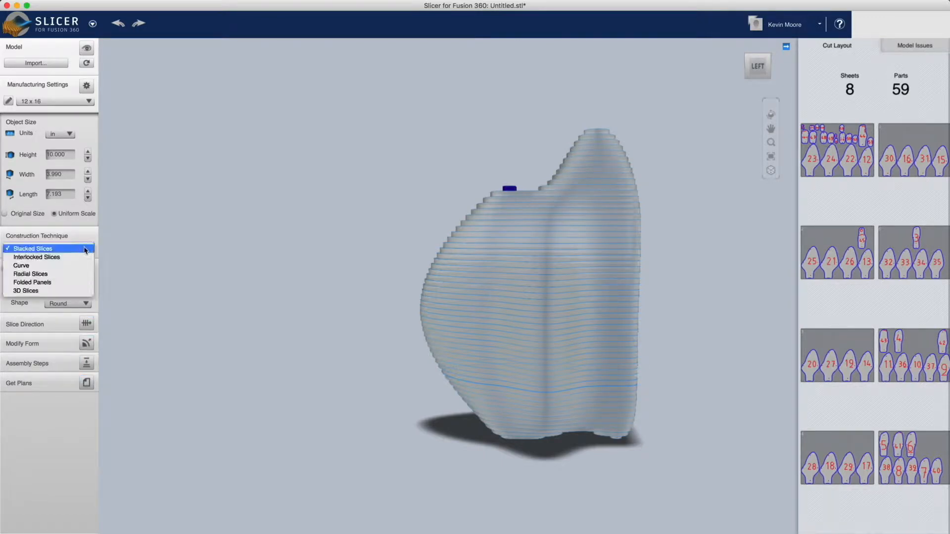
left_click(64, 257)
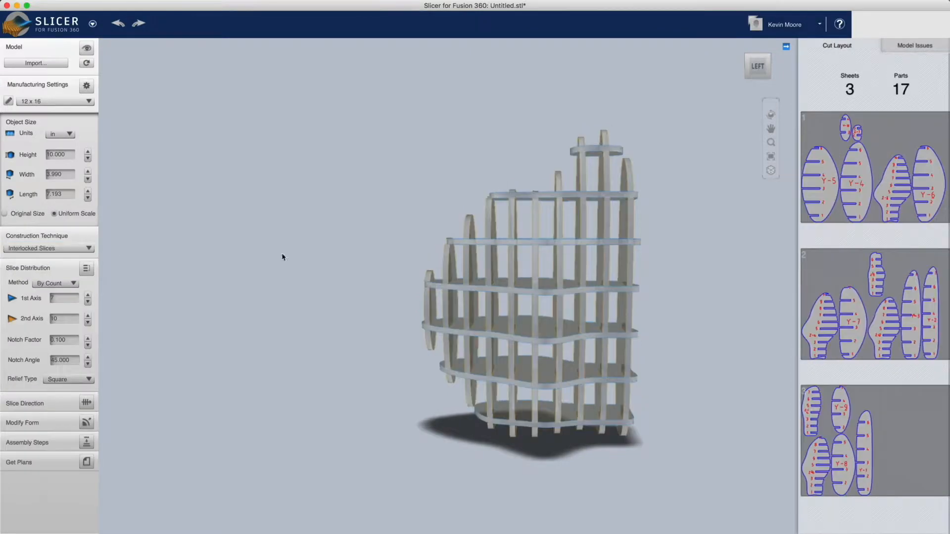
Set the first-axis slice count of the interlocked model to 10
left_click_drag(708, 340, 362, 345)
left_click_drag(674, 274, 509, 310)
left_click_drag(574, 301, 591, 317)
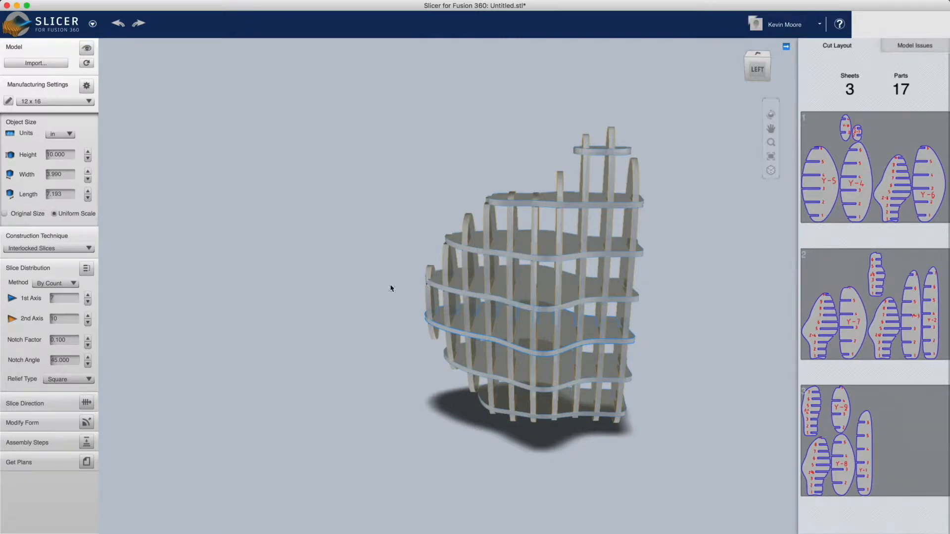
left_click(88, 296)
left_click(88, 295)
left_click(88, 295)
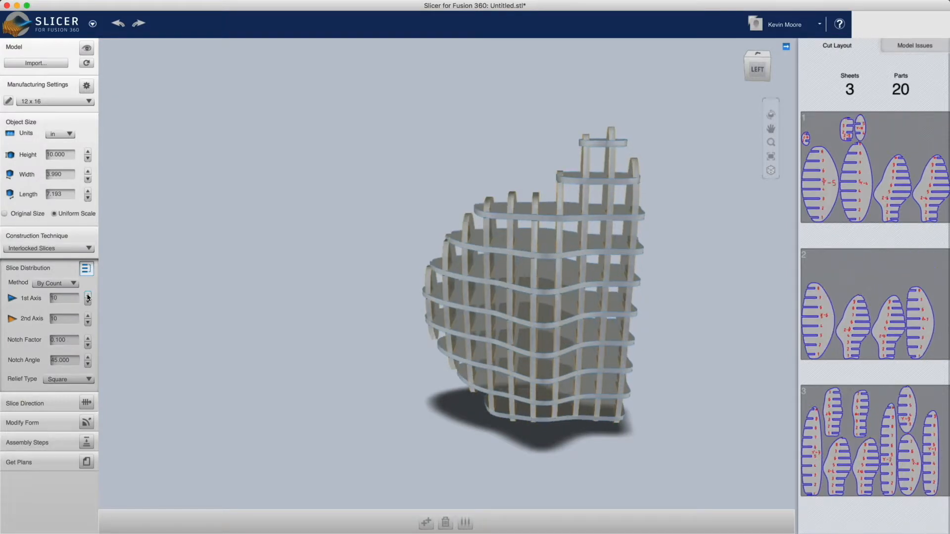
left_click(88, 295)
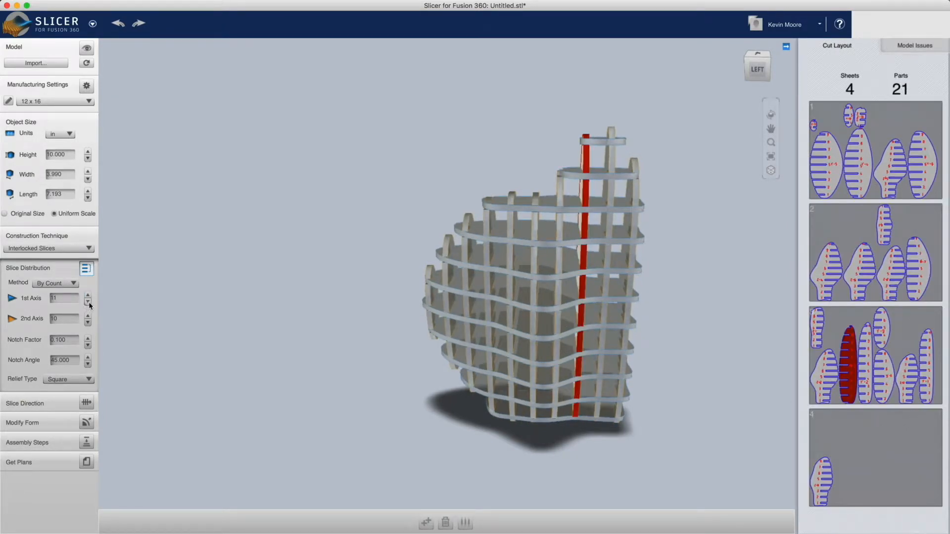
left_click(88, 302)
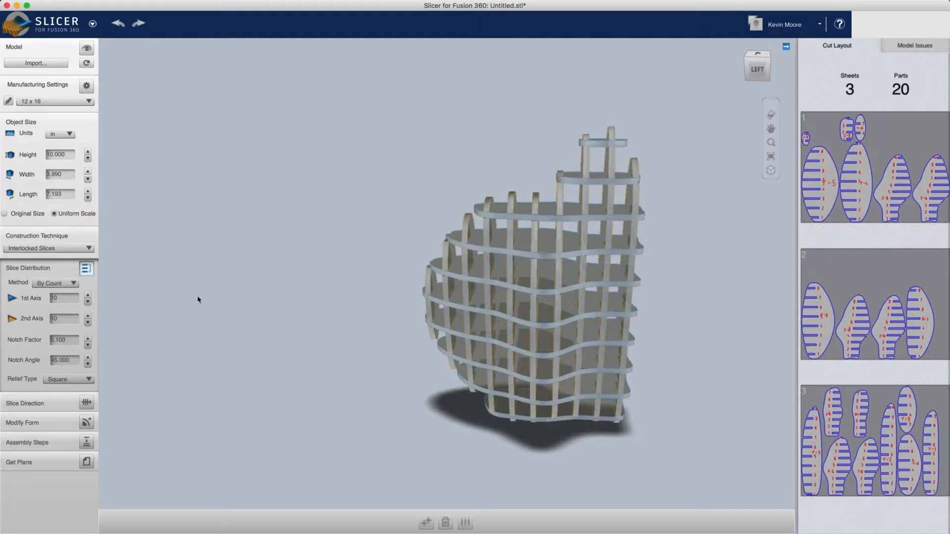
Reduce the second-axis slice count to 3
left_click(88, 323)
left_click(88, 323)
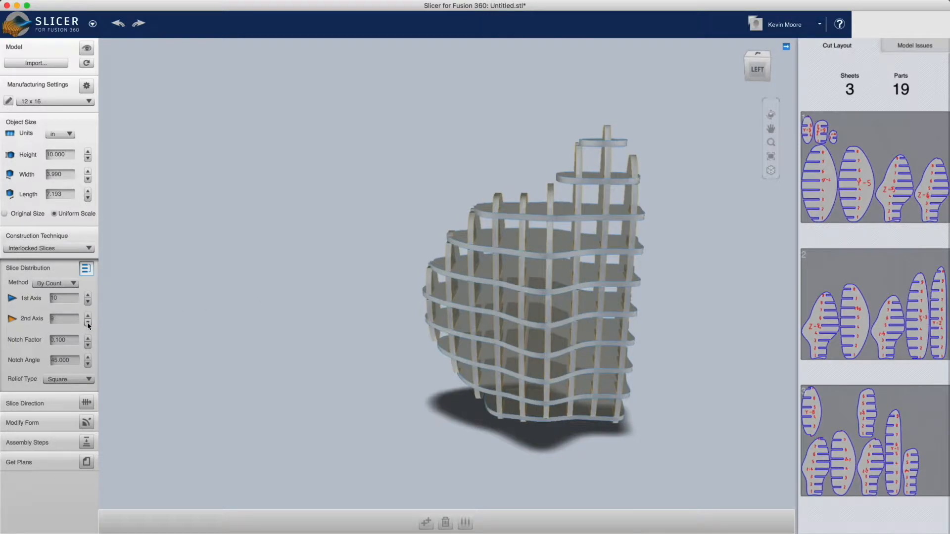
left_click(88, 323)
left_click(88, 323)
left_click(88, 323)
left_click(88, 323)
left_click(88, 323)
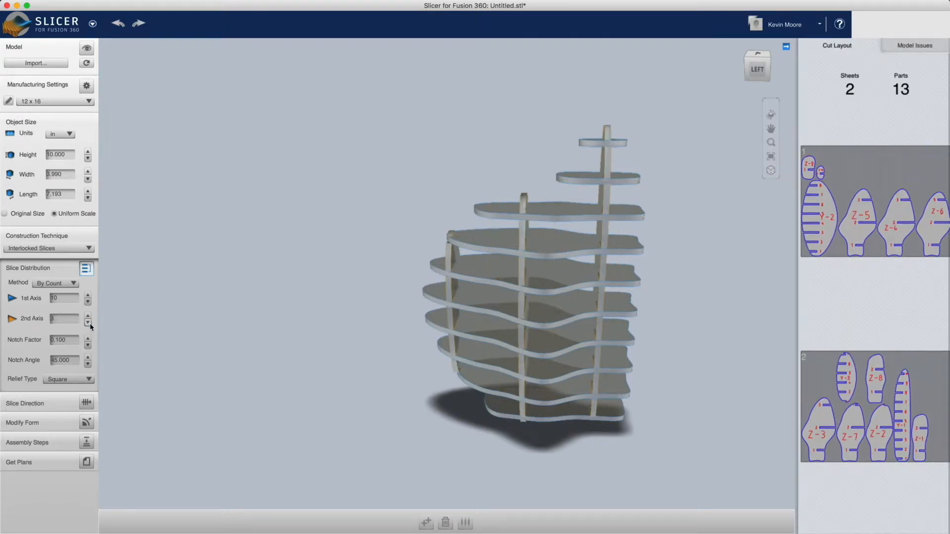
Tilt the first-axis slice direction so the slices run diagonally through the model
left_click_drag(538, 364, 744, 354)
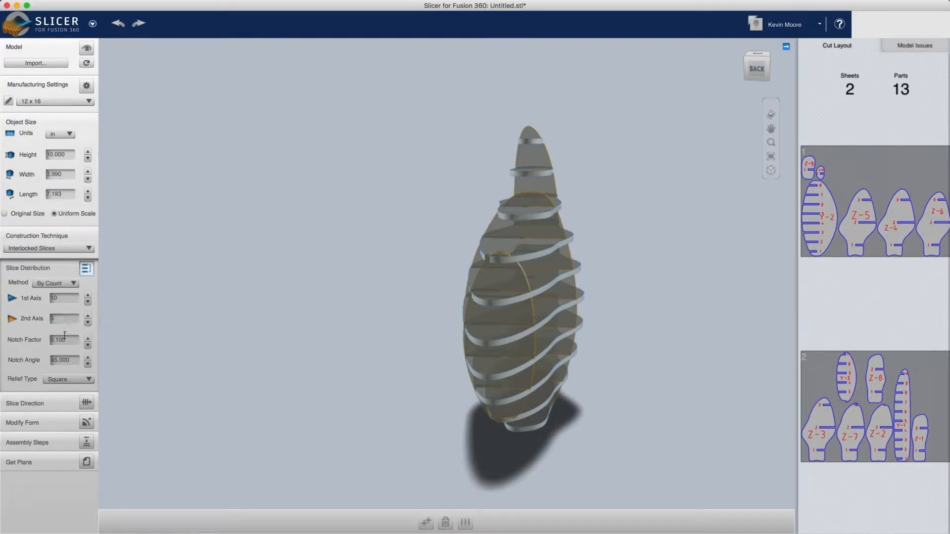
left_click(87, 422)
left_click(87, 408)
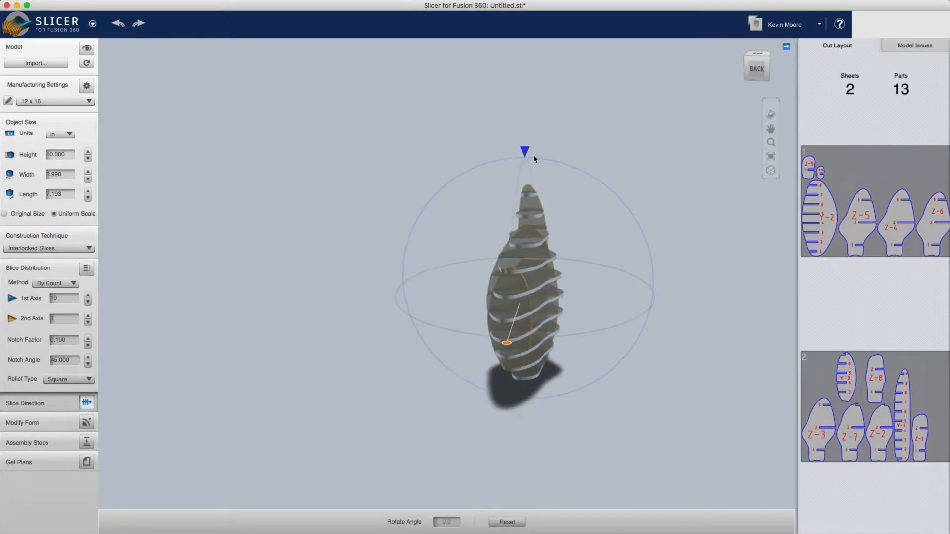
left_click_drag(524, 151, 493, 202)
left_click_drag(718, 312, 464, 318)
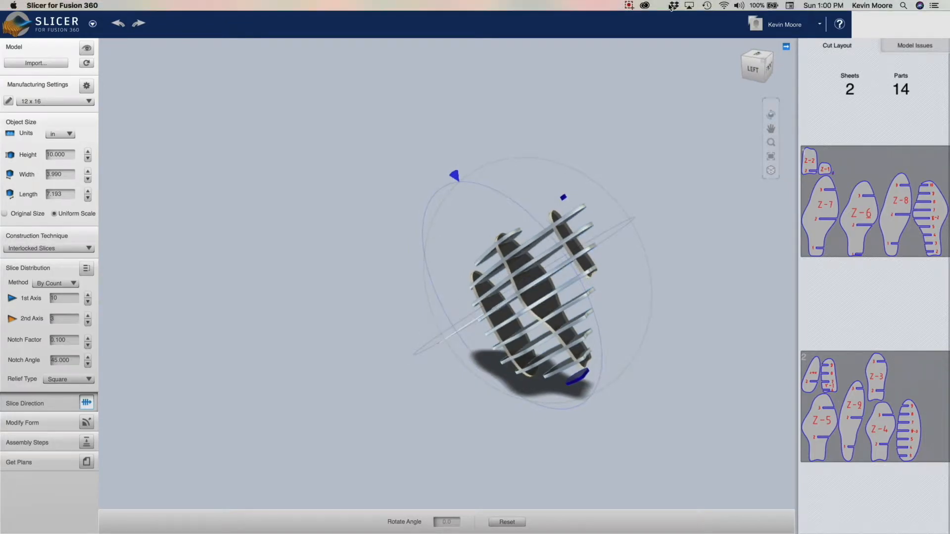
left_click(628, 5)
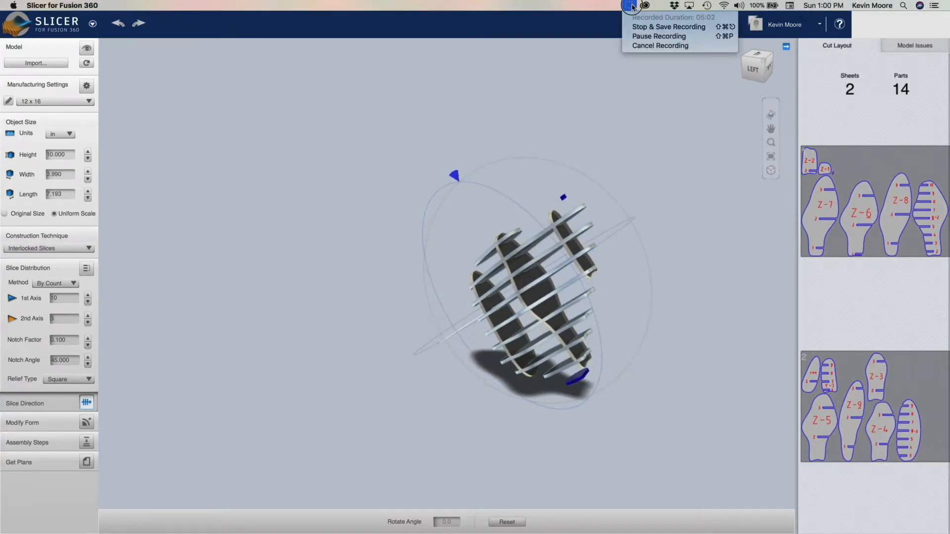
left_click(640, 38)
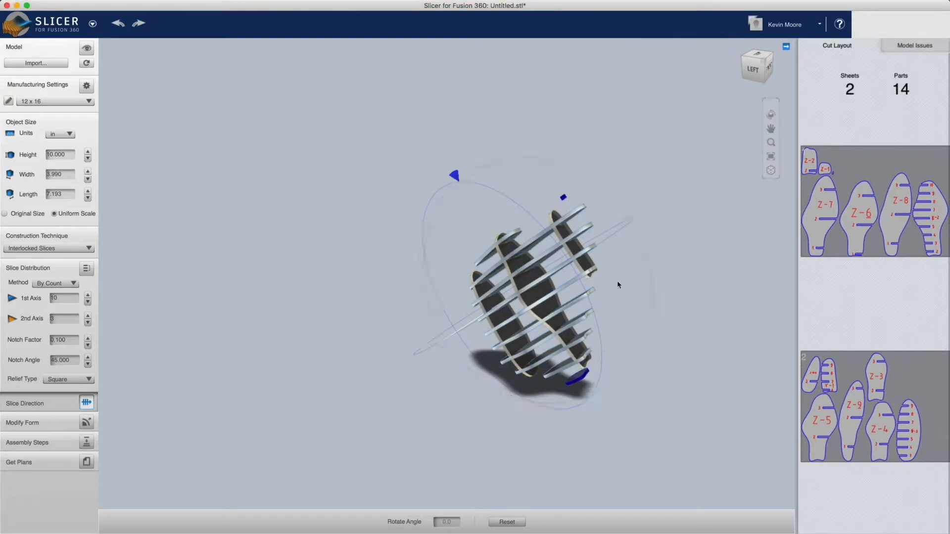
Delete two of the first-axis slices near the middle of the tilted interlocked model
left_click_drag(669, 344, 396, 272)
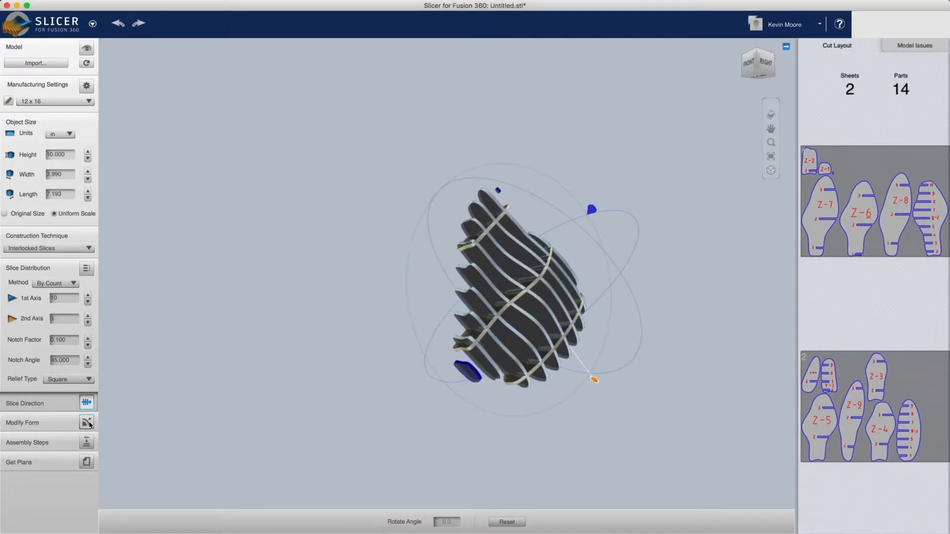
left_click_drag(610, 405, 536, 412)
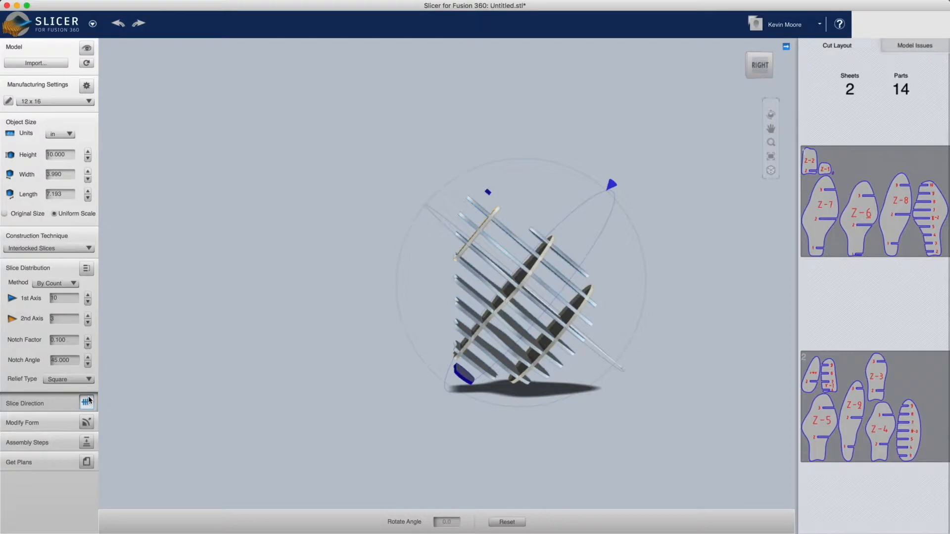
left_click(92, 422)
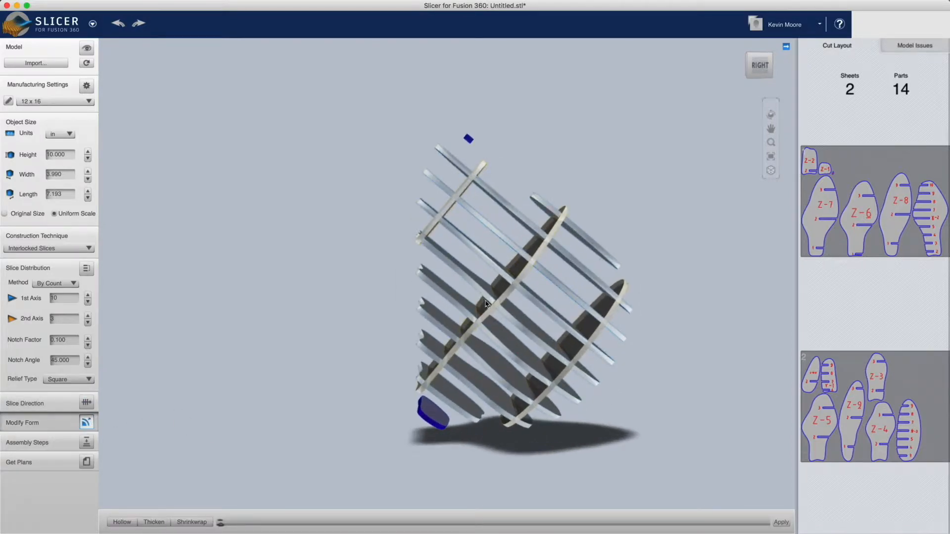
left_click(525, 319)
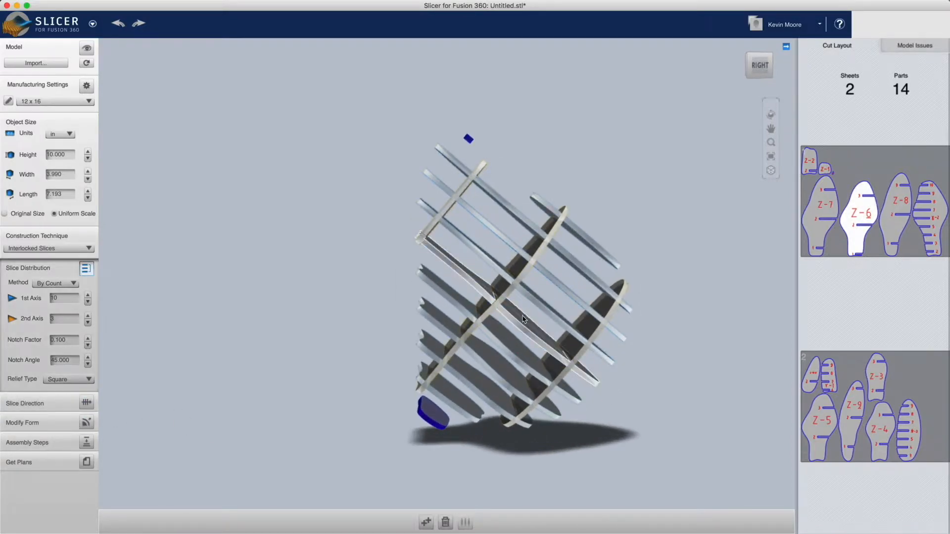
key("Delete")
mouse_move(651, 341)
right_mouse_down()
mouse_move(590, 373)
mouse_move(691, 305)
mouse_move(650, 340)
right_mouse_up()
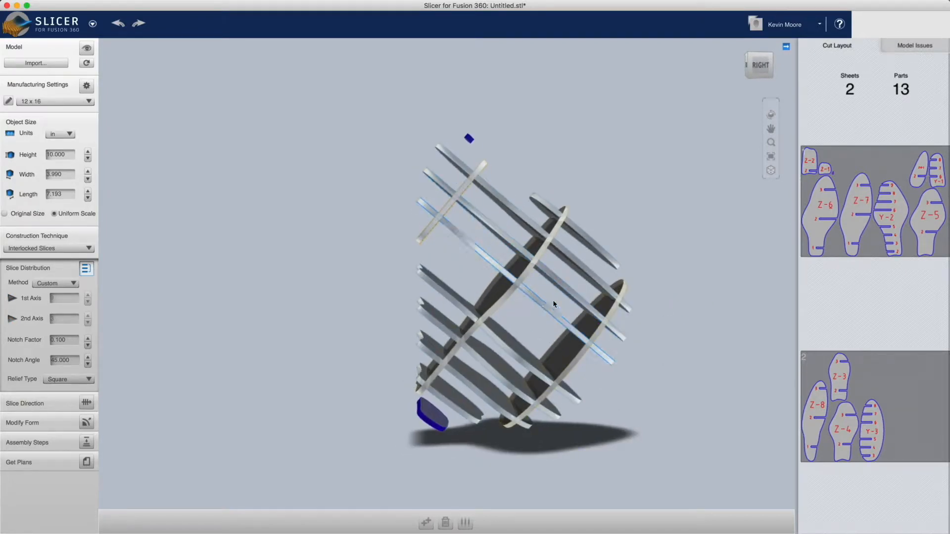
left_click(562, 290)
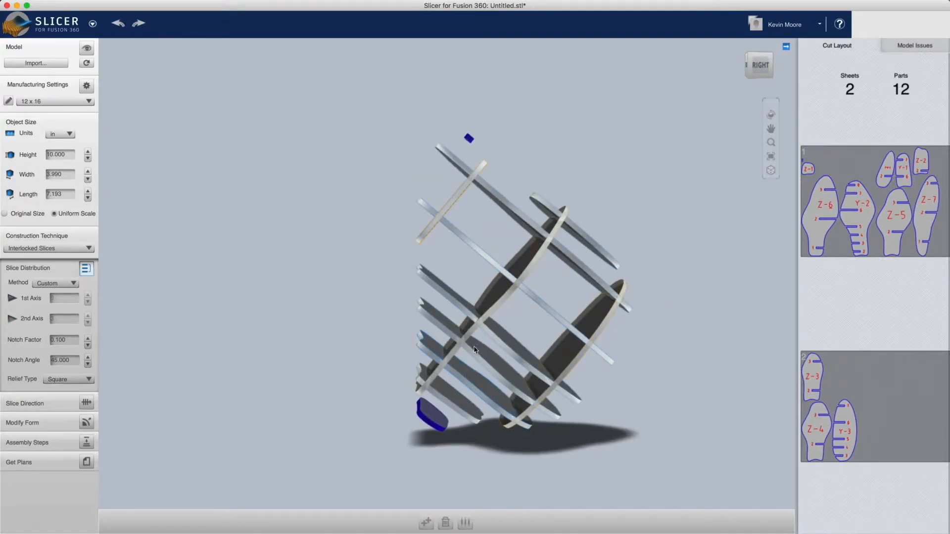
Try deleting the outermost first-axis slice, including its stray piece, and undo the deletion
left_click(468, 136)
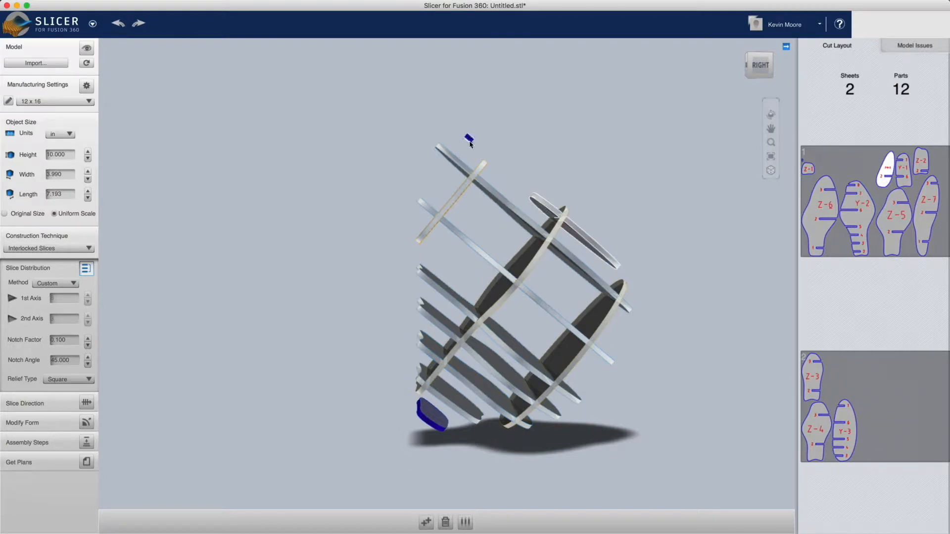
key("Delete")
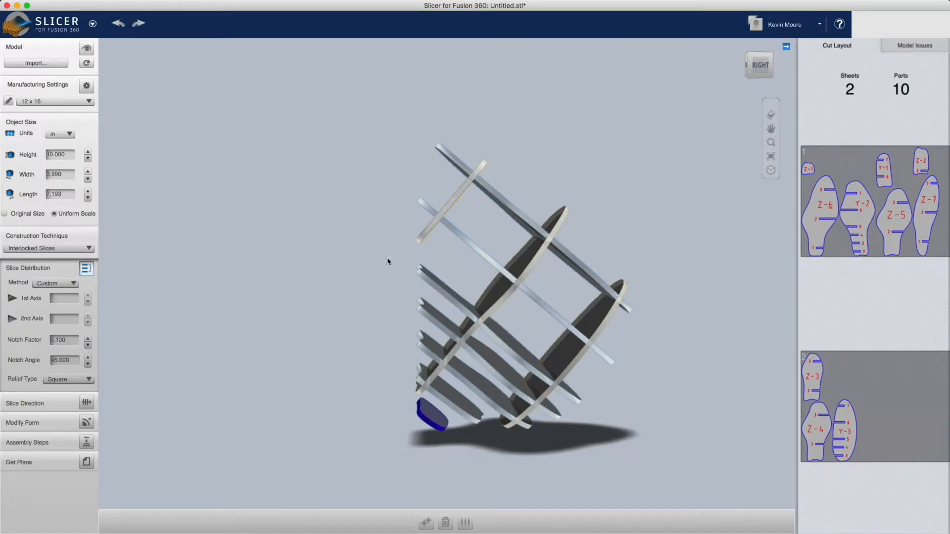
left_click(117, 23)
Examine the interlocked slices from several sides, along with the Modify Form tools and the slice distribution methods
left_click_drag(703, 279, 668, 341)
left_click_drag(413, 408, 515, 332)
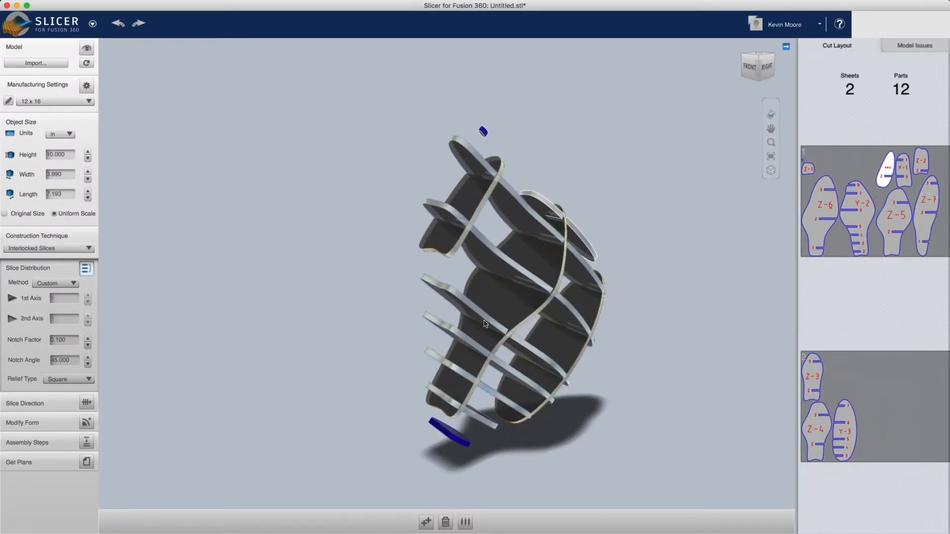
left_click_drag(594, 361, 569, 372)
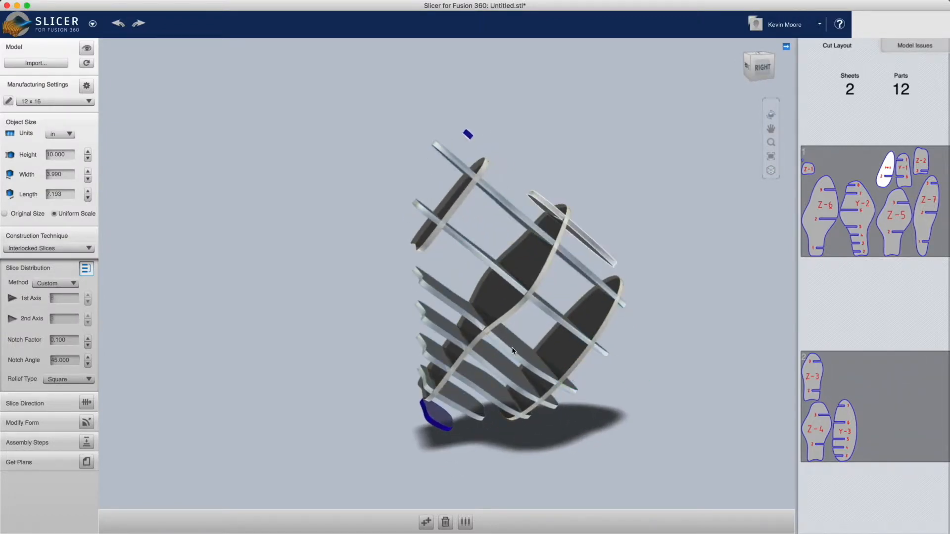
left_click(85, 424)
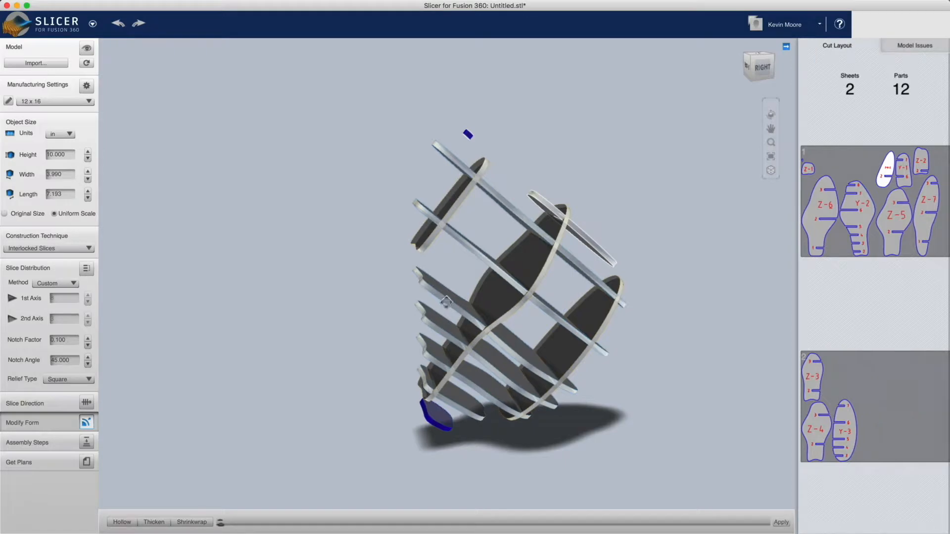
left_click_drag(459, 354, 717, 364)
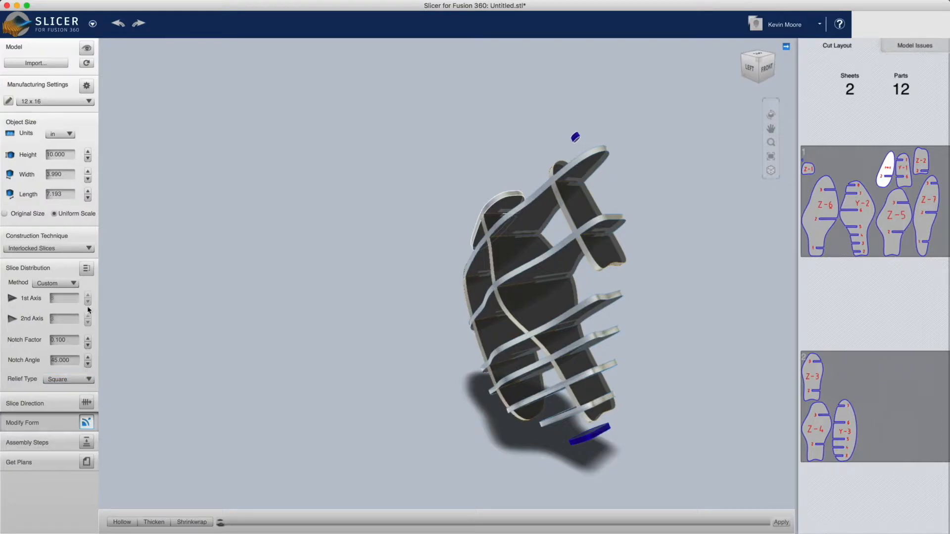
left_click(75, 283)
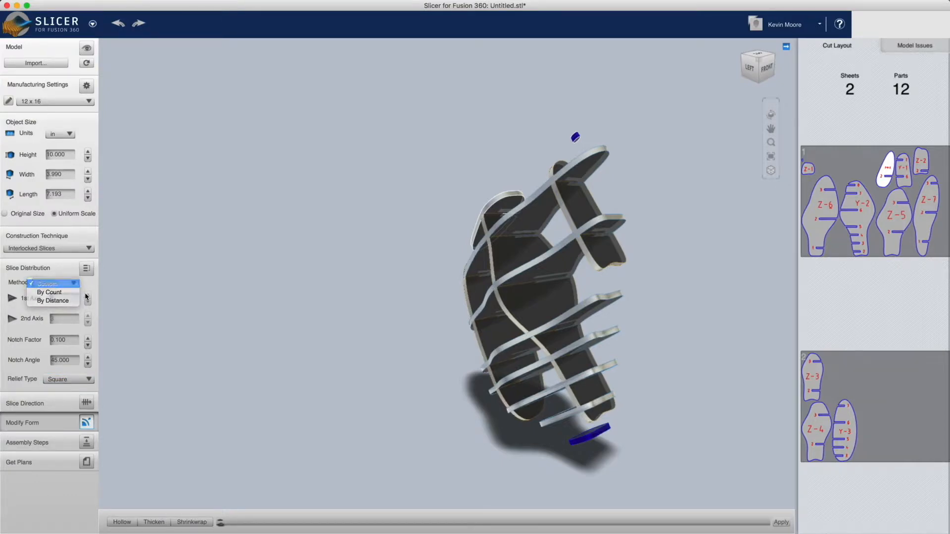
left_click(88, 285)
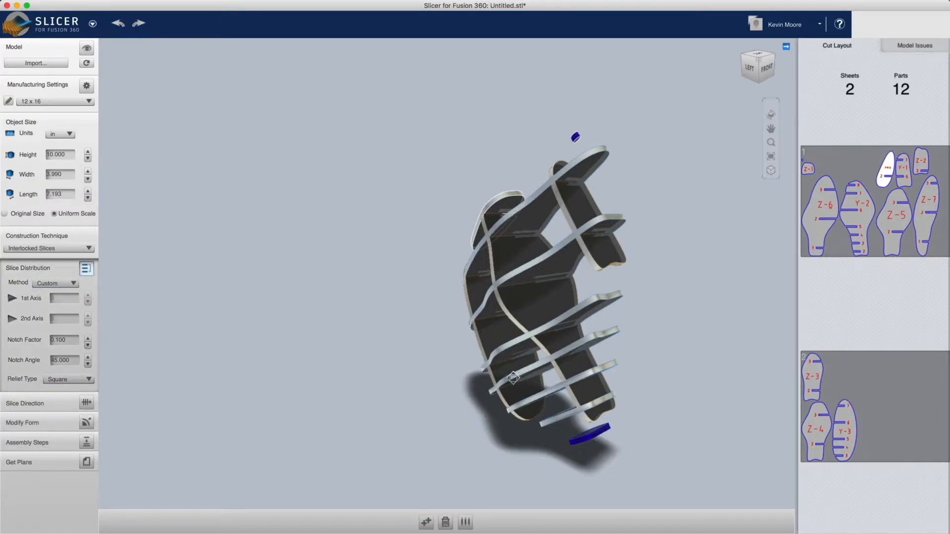
left_click(433, 418)
left_click_drag(434, 419, 566, 364)
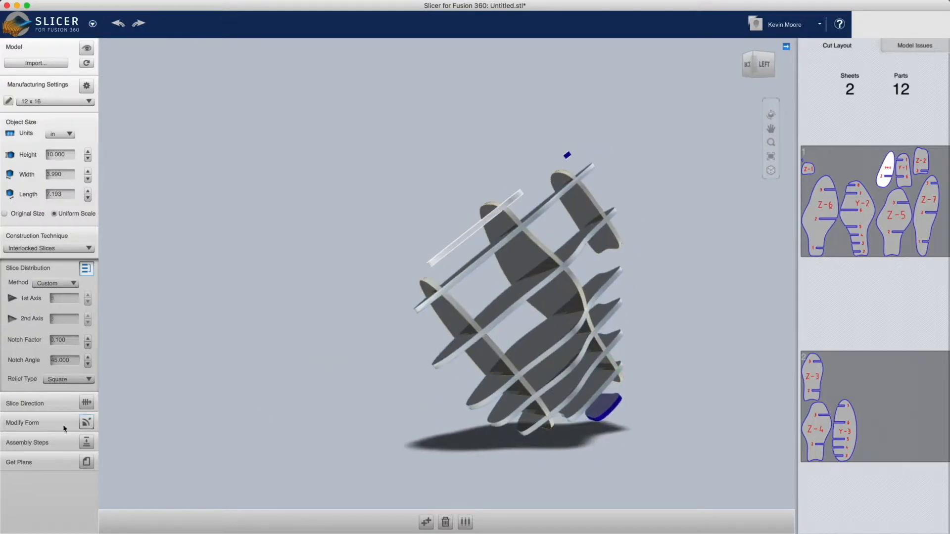
left_click(85, 423)
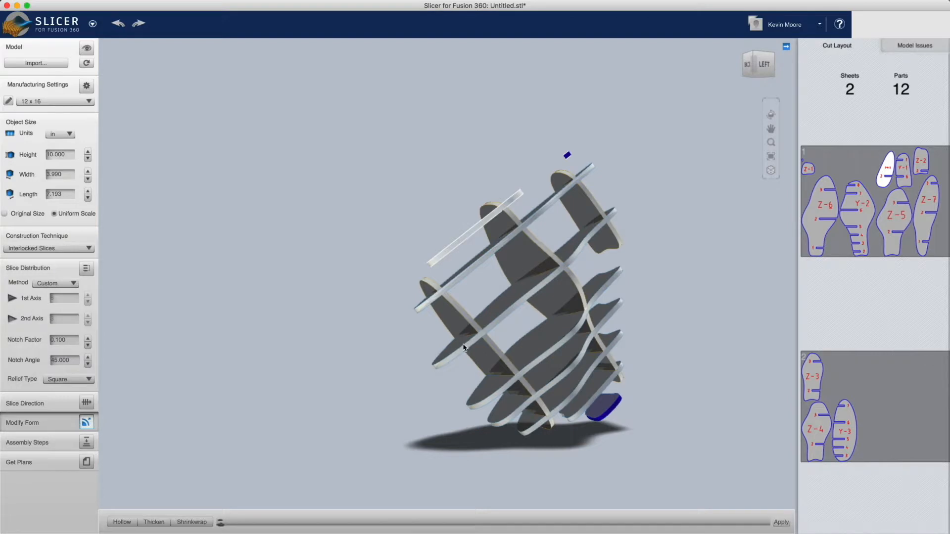
left_click(460, 238)
left_click_drag(460, 239, 467, 234)
left_click_drag(528, 187, 445, 316)
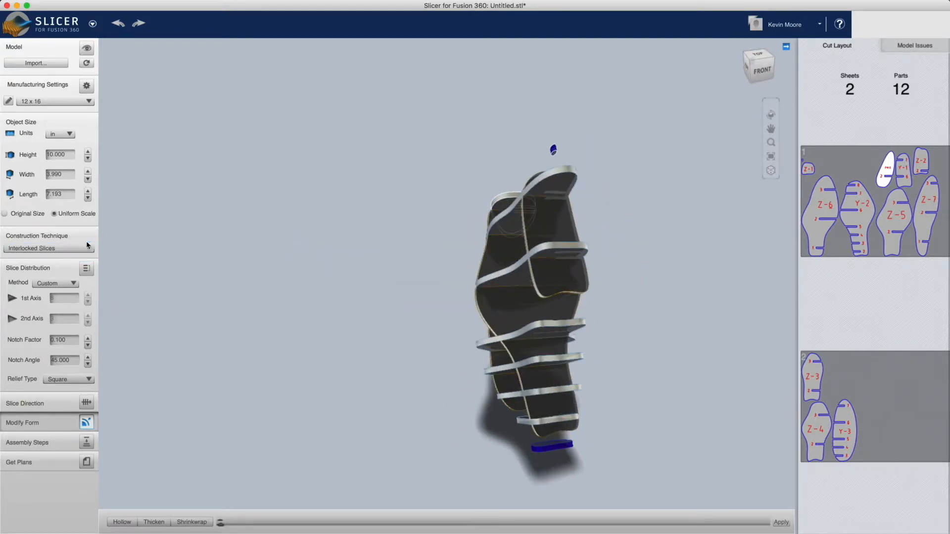
left_click_drag(471, 378, 355, 374)
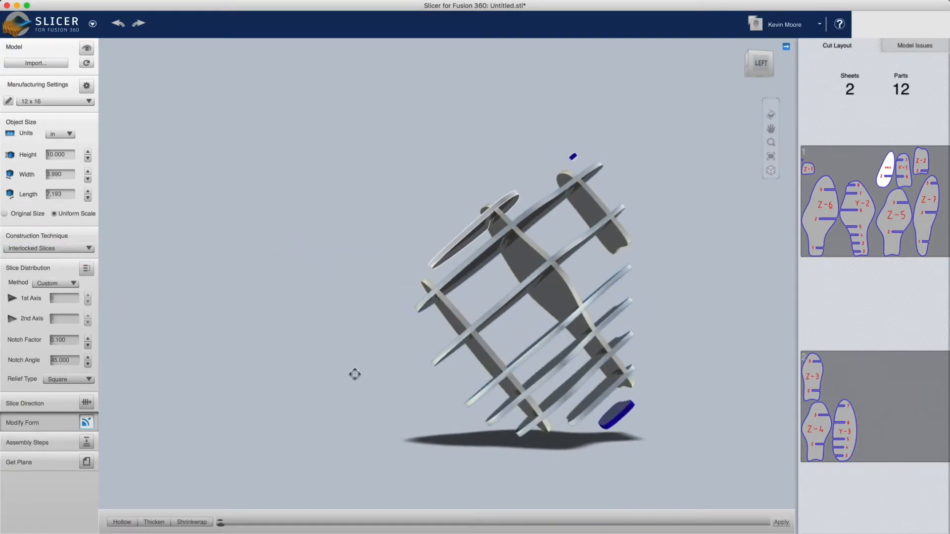
Try the Curve construction technique on the tilted model
left_click(79, 248)
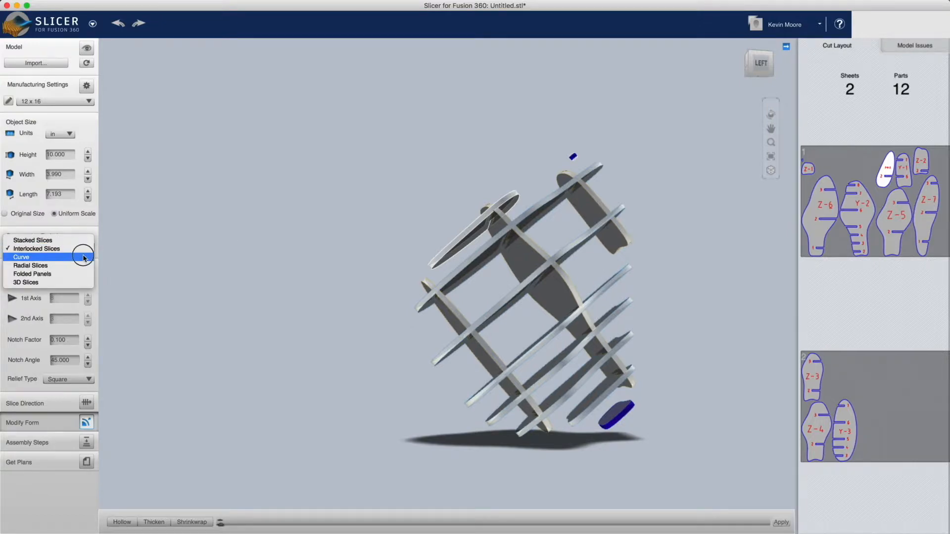
left_click(74, 257)
left_click_drag(563, 367, 583, 384)
Set the construction technique to Radial Slices and inspect the radial parts from the opposite side
left_click(86, 249)
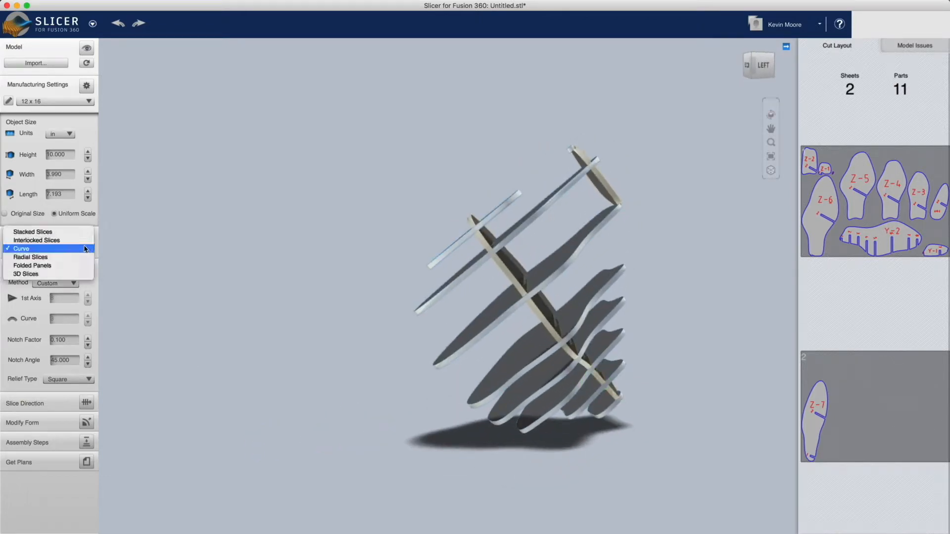
left_click(84, 258)
left_click_drag(756, 371, 538, 260)
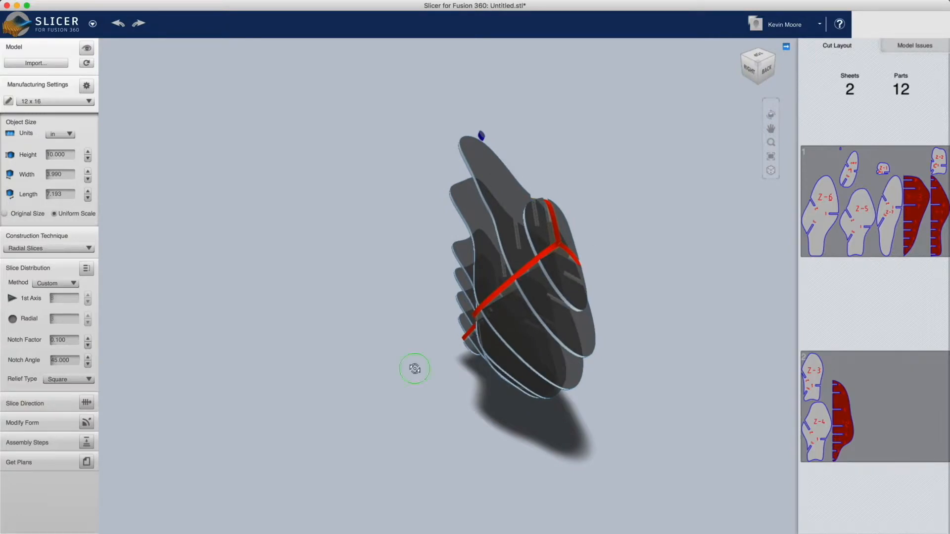
left_click_drag(414, 369, 525, 322)
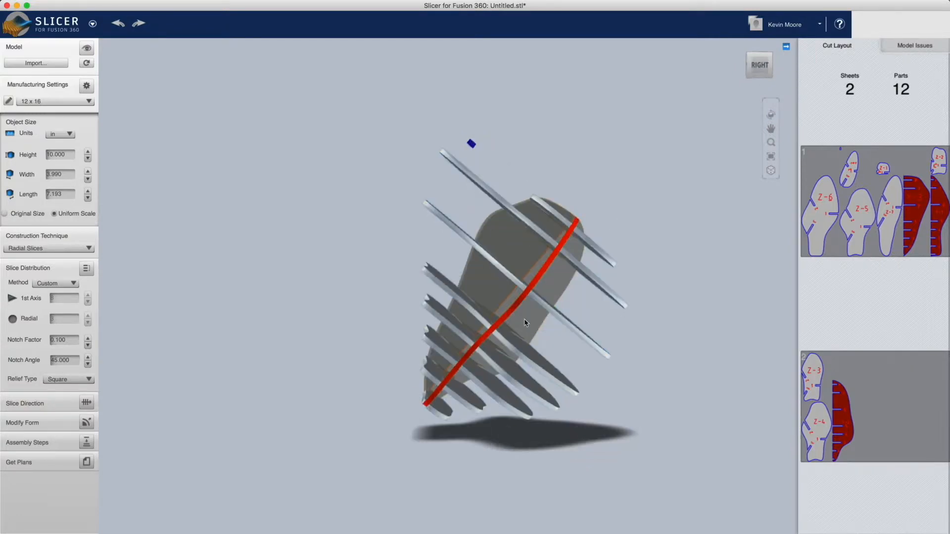
Distribute the radial model's slices By Count and set the first-axis count to 13
left_click(69, 283)
left_click(74, 292)
left_click(88, 296)
left_click(87, 296)
left_click(87, 296)
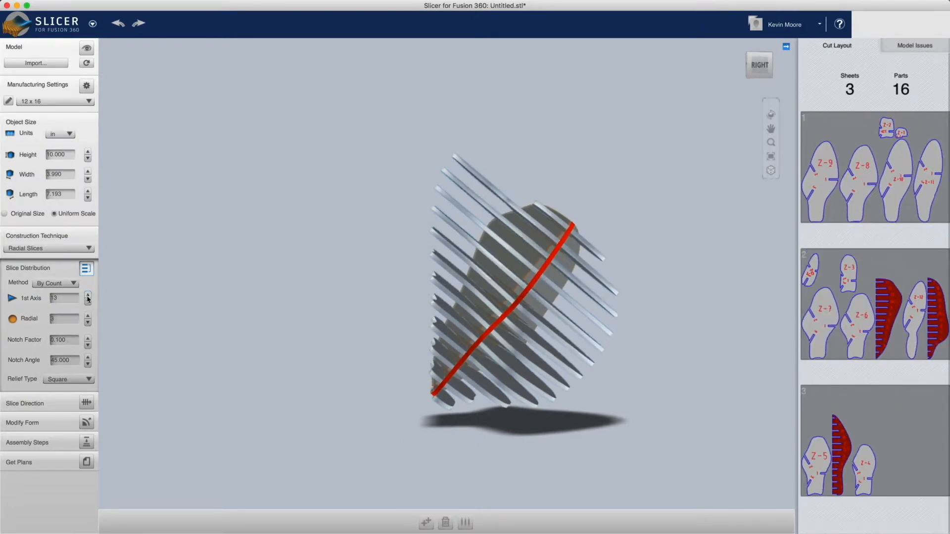
left_click_drag(325, 354, 311, 401)
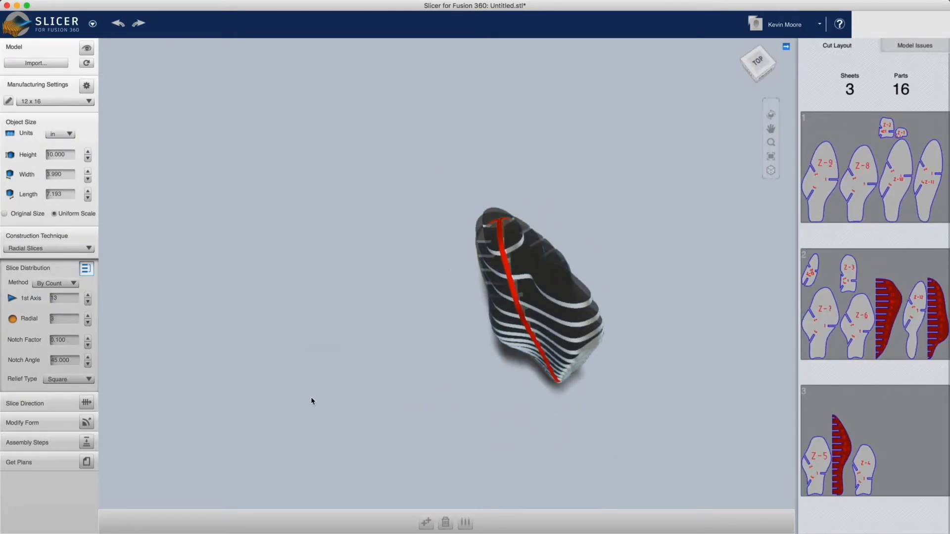
Raise the radial slice count to 4 and then 5, inspecting the radial model from several sides
left_click(88, 316)
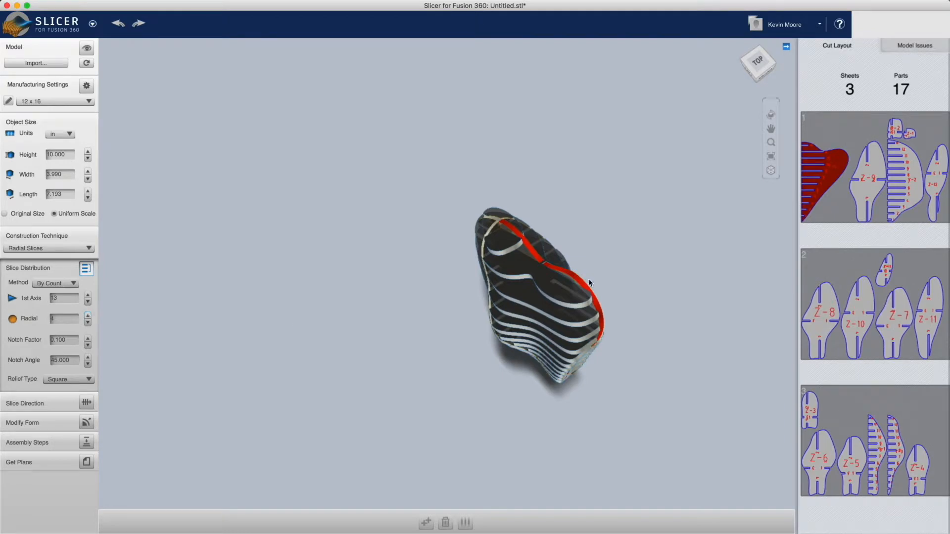
left_click_drag(691, 288, 448, 230)
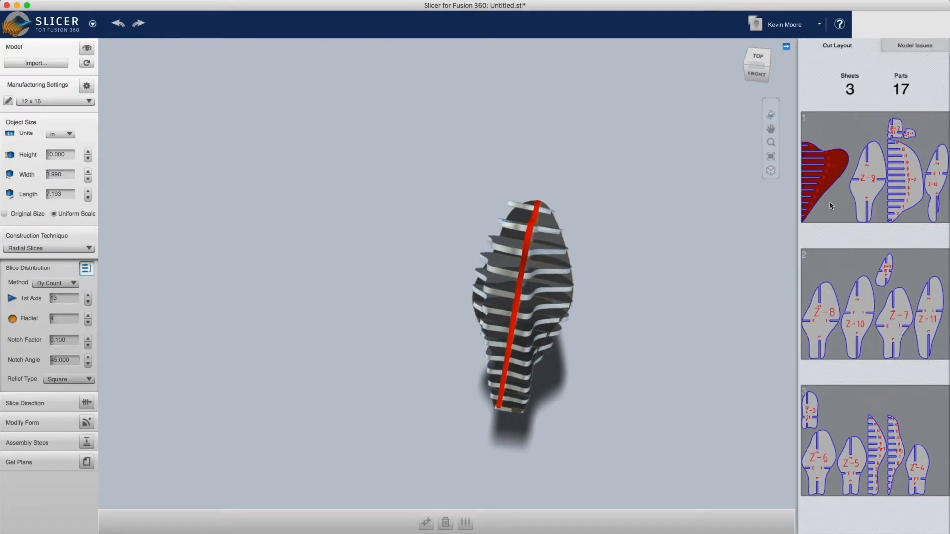
left_click(89, 317)
left_click_drag(482, 243, 498, 210)
left_click_drag(577, 315, 387, 139)
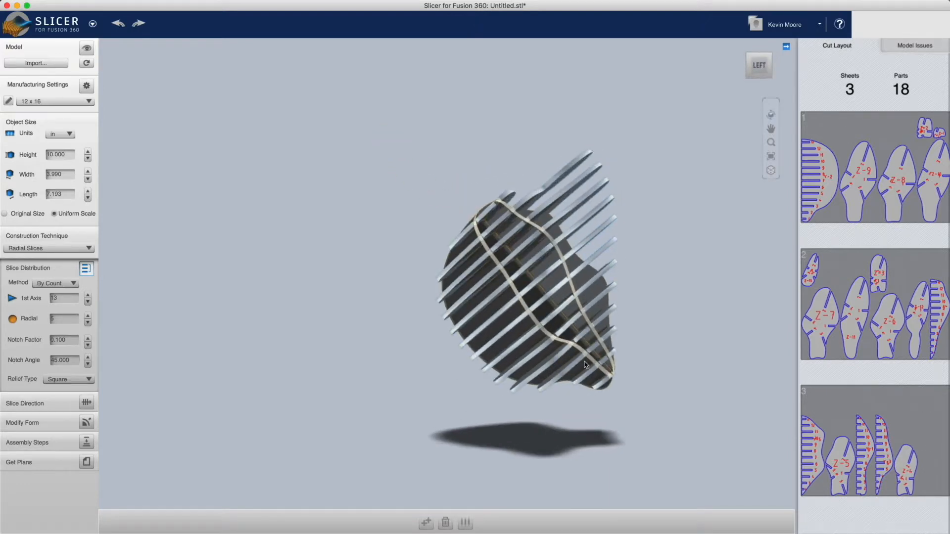
left_click_drag(721, 261, 343, 287)
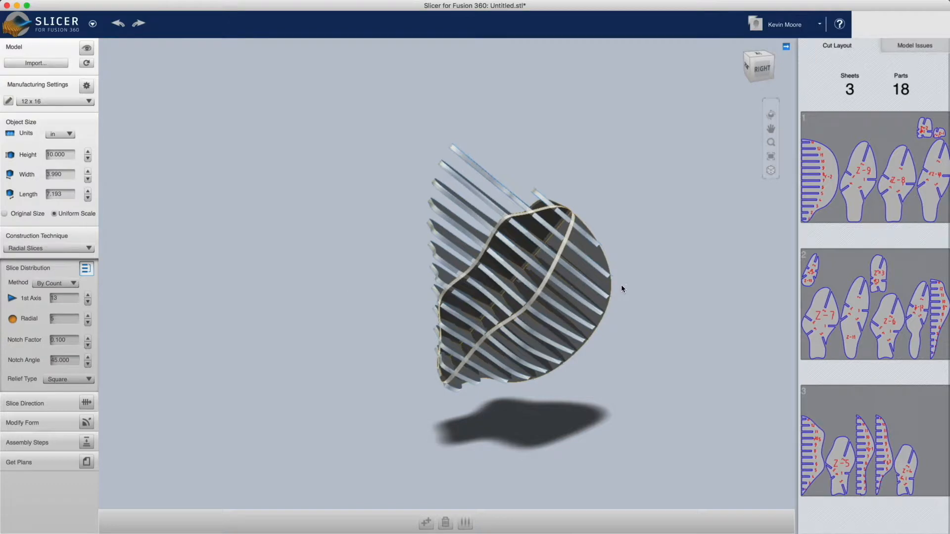
left_click_drag(732, 296, 709, 252)
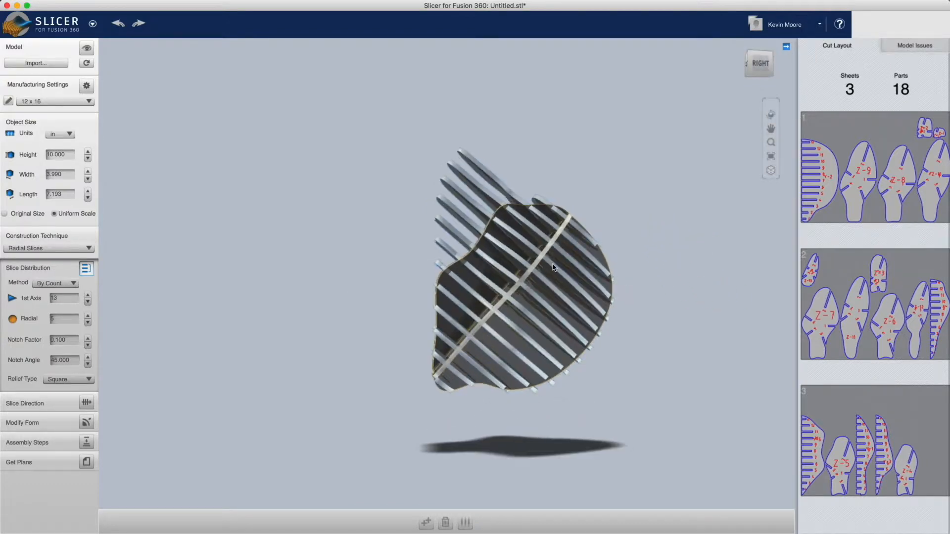
left_click_drag(257, 238, 567, 255)
right_click_drag(379, 377, 438, 343)
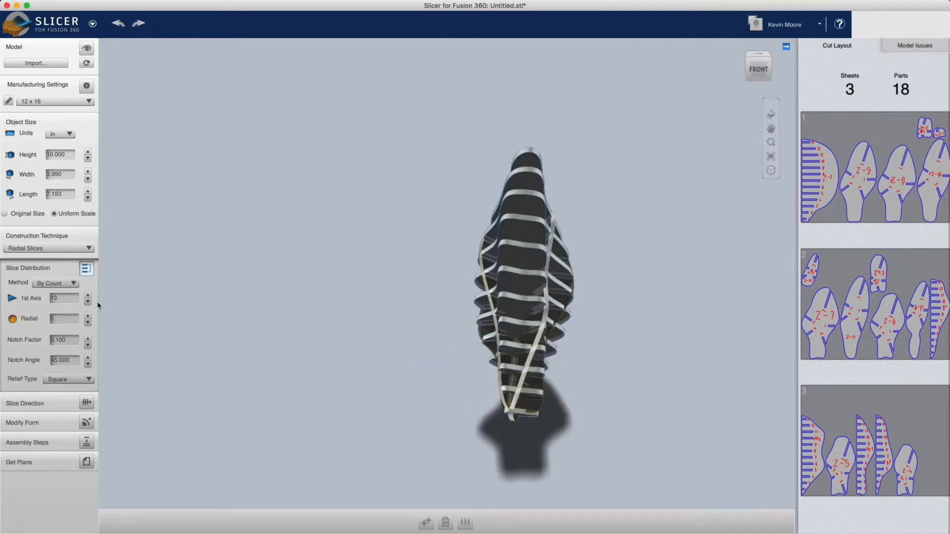
Set the construction technique to Folded Panels and inspect the faceted model from several sides
left_click(62, 249)
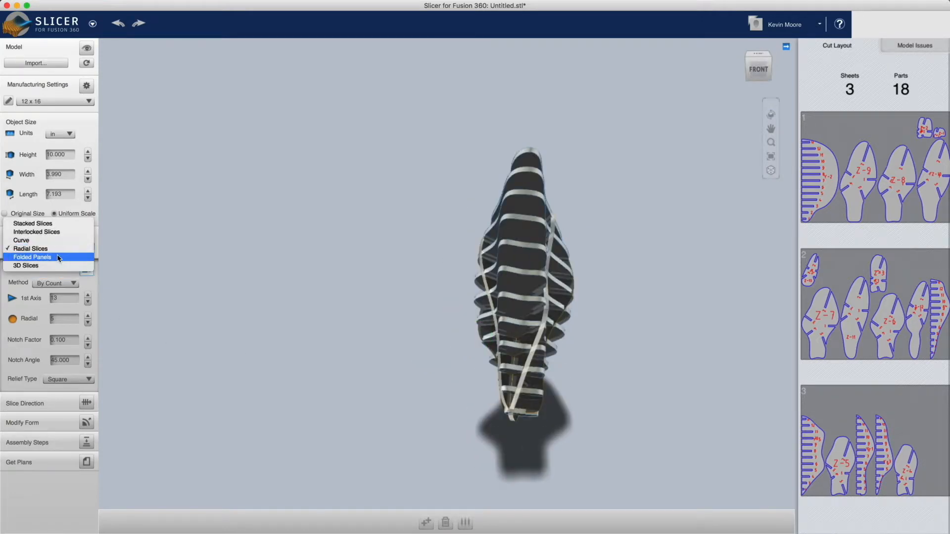
left_click(58, 257)
right_click_drag(322, 291, 628, 281)
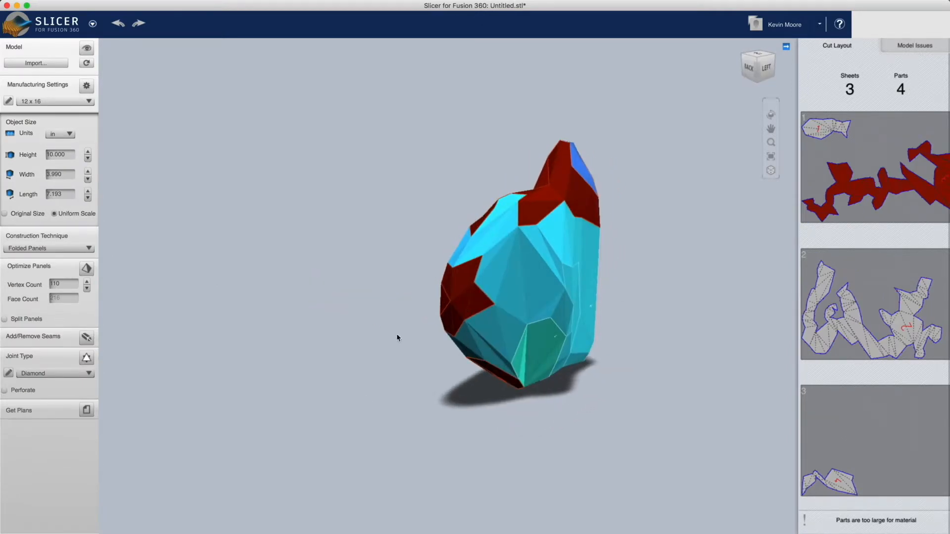
right_click_drag(329, 336, 259, 308)
right_click_drag(415, 260, 424, 229)
scroll(646, 174, "down", 2)
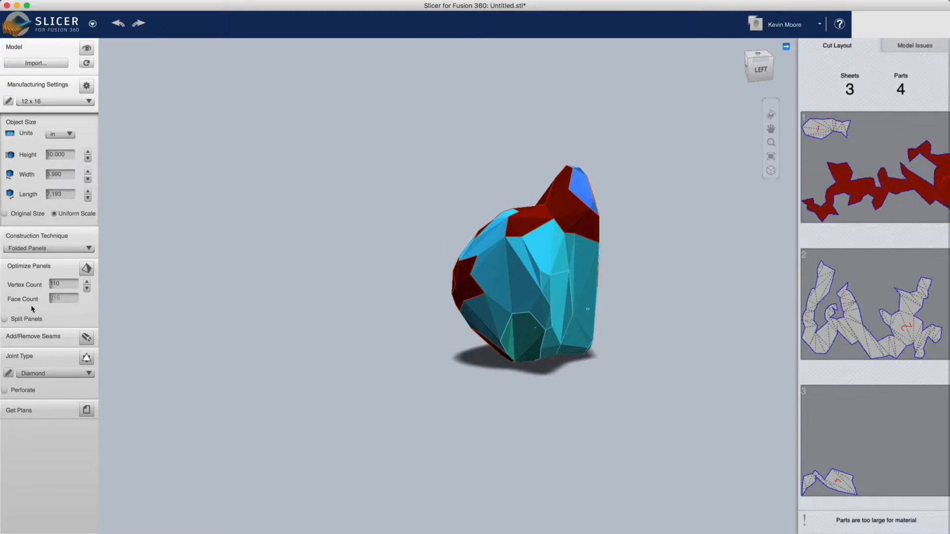
Reduce the folded panels' vertex count to 90 and inspect the simplified facets on the opposite side
left_click(86, 289)
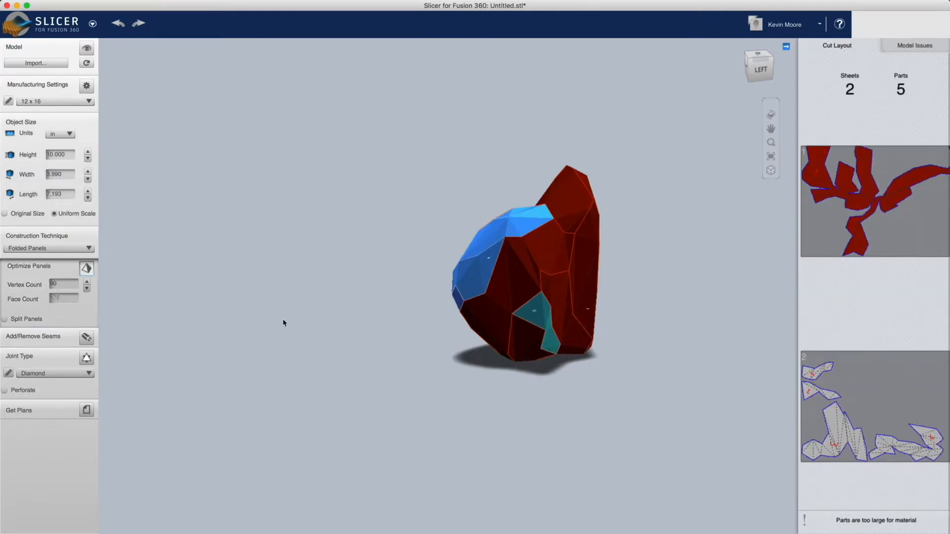
left_click_drag(731, 306, 307, 293)
left_click_drag(594, 286, 532, 277)
scroll(533, 277, "up", 5)
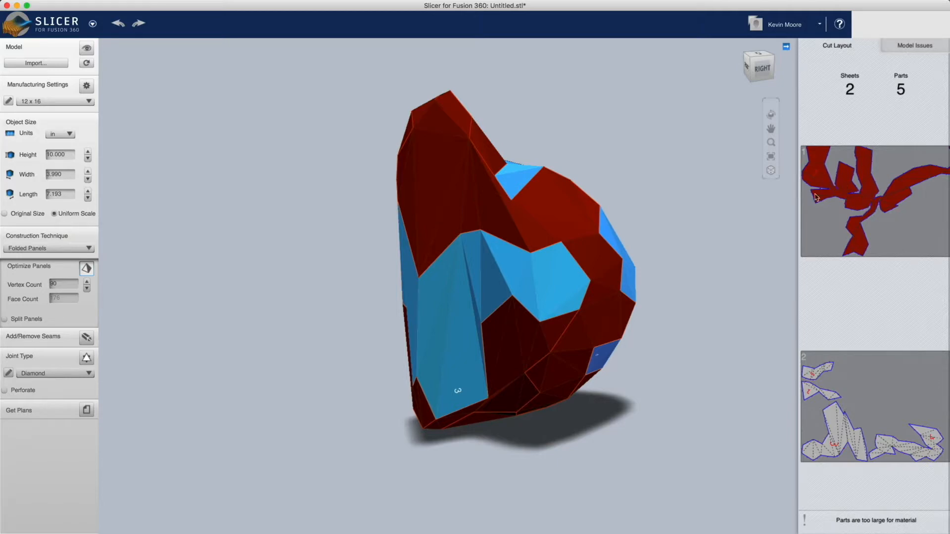
Enable Split Panels so each facet of the folded model becomes a separate part
left_click(64, 249)
left_click(64, 247)
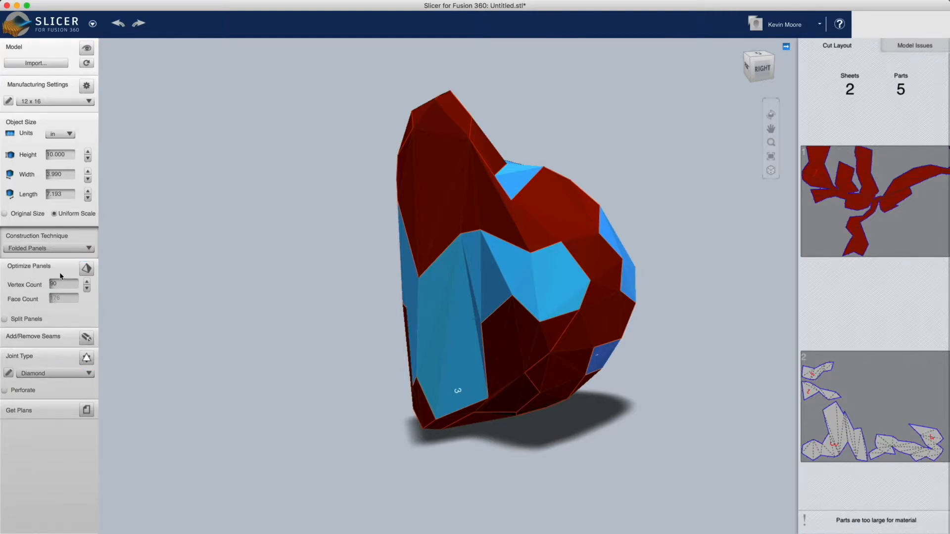
left_click(6, 319)
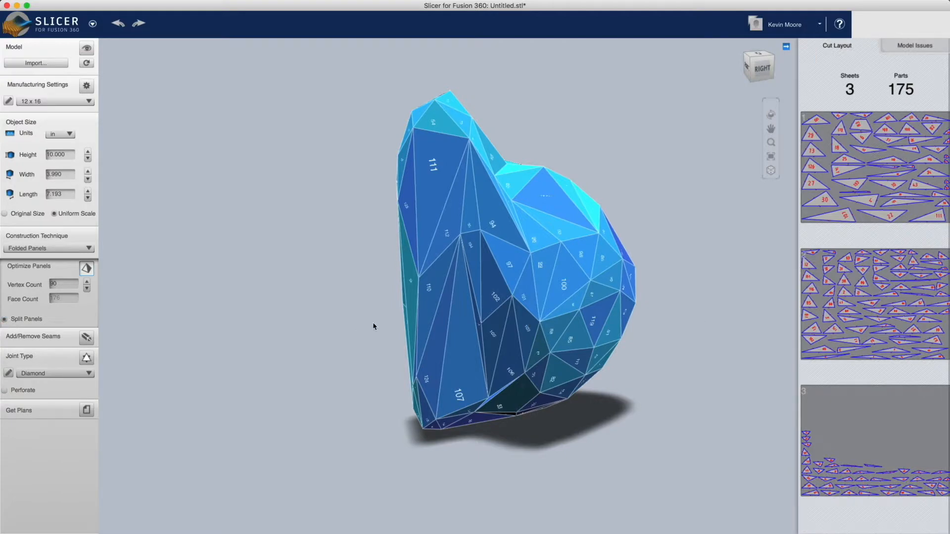
left_click_drag(662, 292, 623, 254)
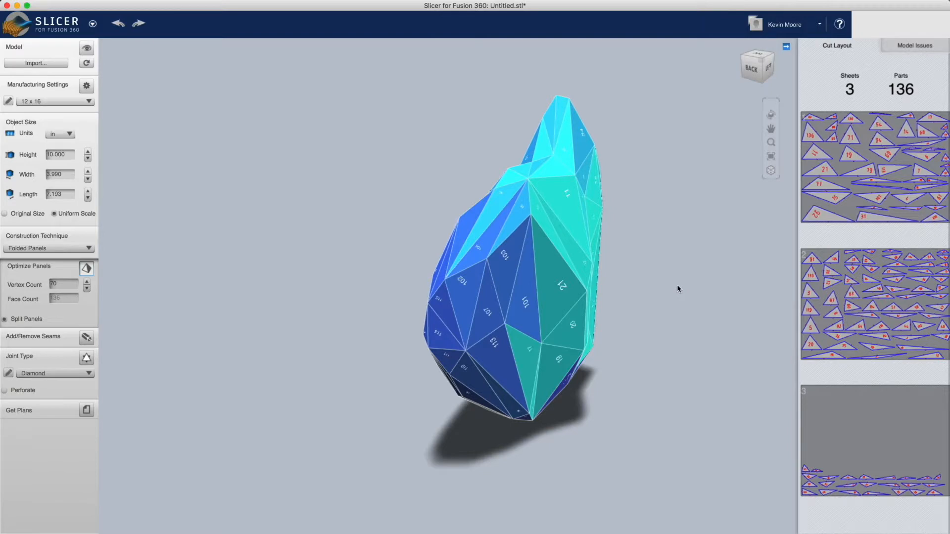
Lower the vertex count in stages to 30, checking the coarser split panels from different sides
left_click_drag(694, 268, 402, 263)
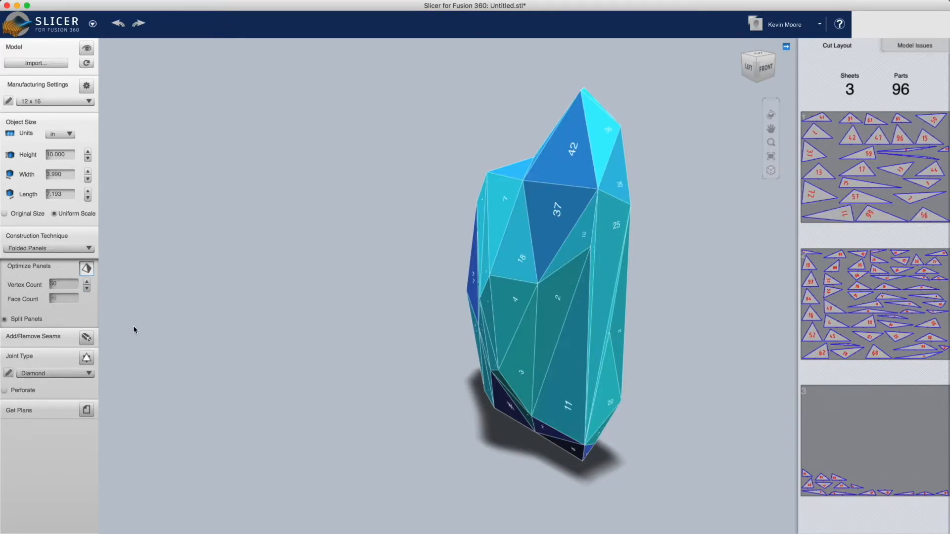
left_click_drag(473, 328, 701, 315)
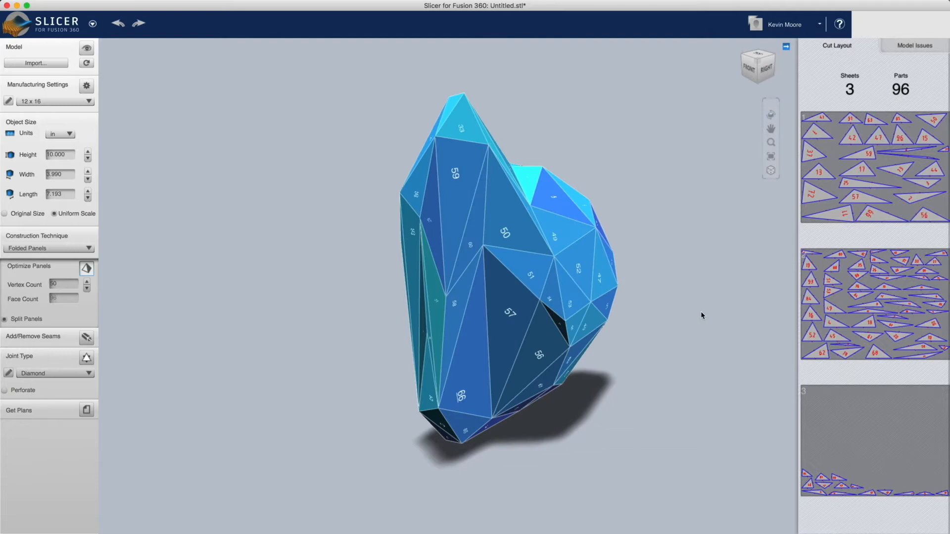
left_click(86, 289)
left_click_drag(732, 418, 706, 390)
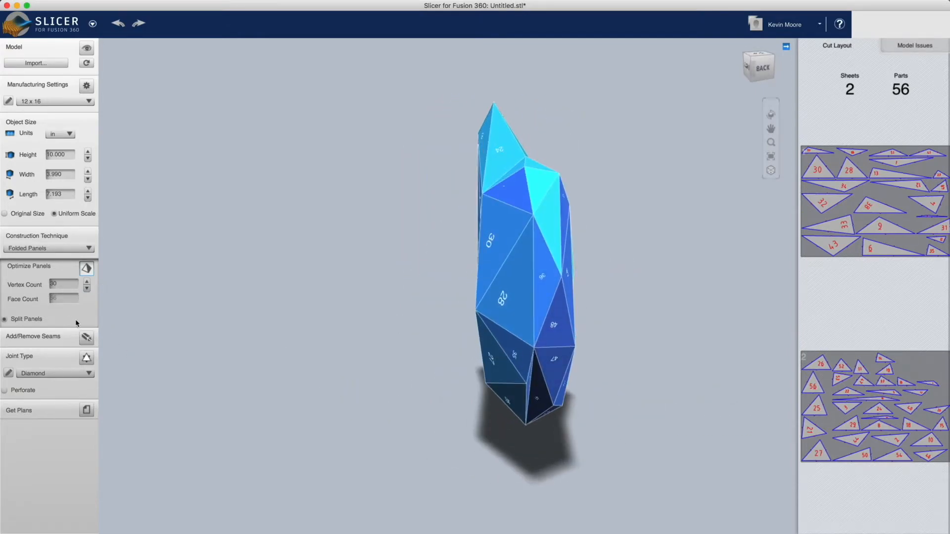
Try the Gear, Laced, Multitab and Puzzle joint types on the split panels
left_click(87, 374)
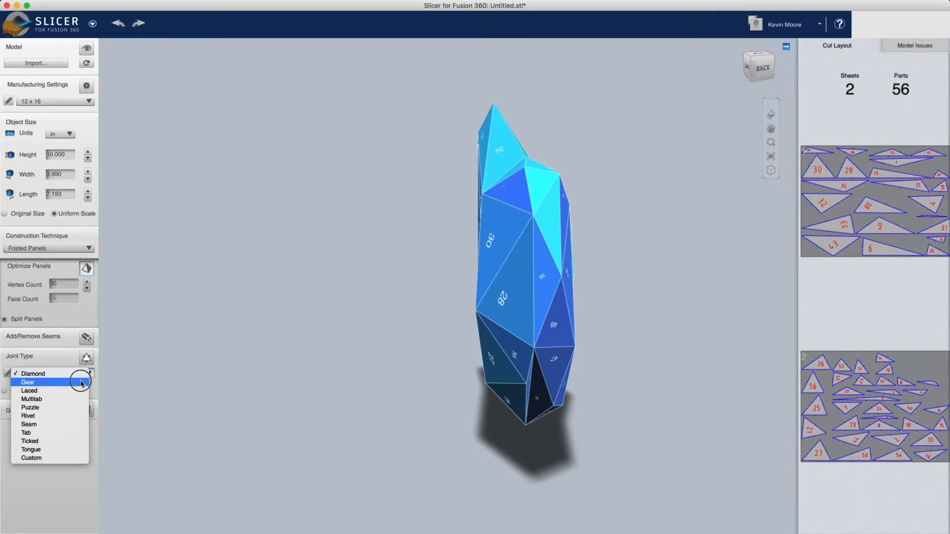
left_click(81, 382)
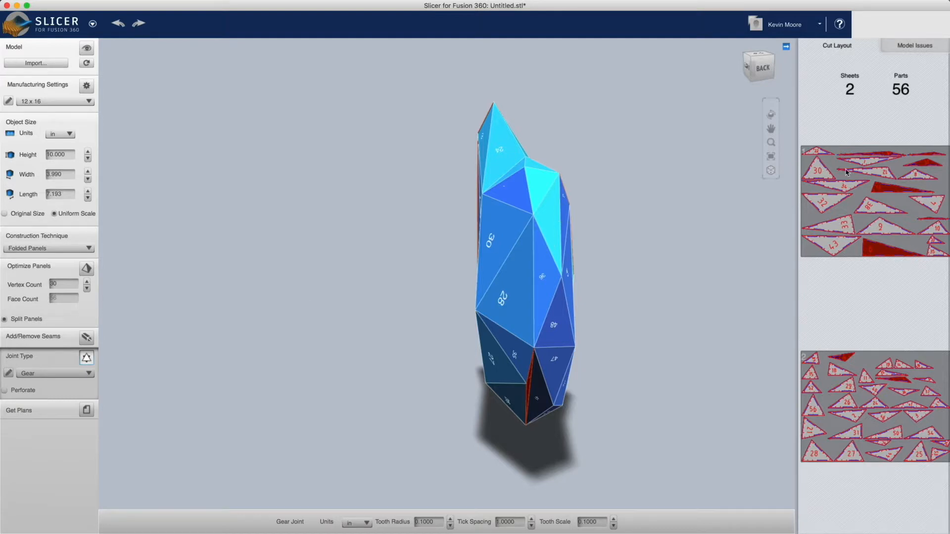
left_click(89, 375)
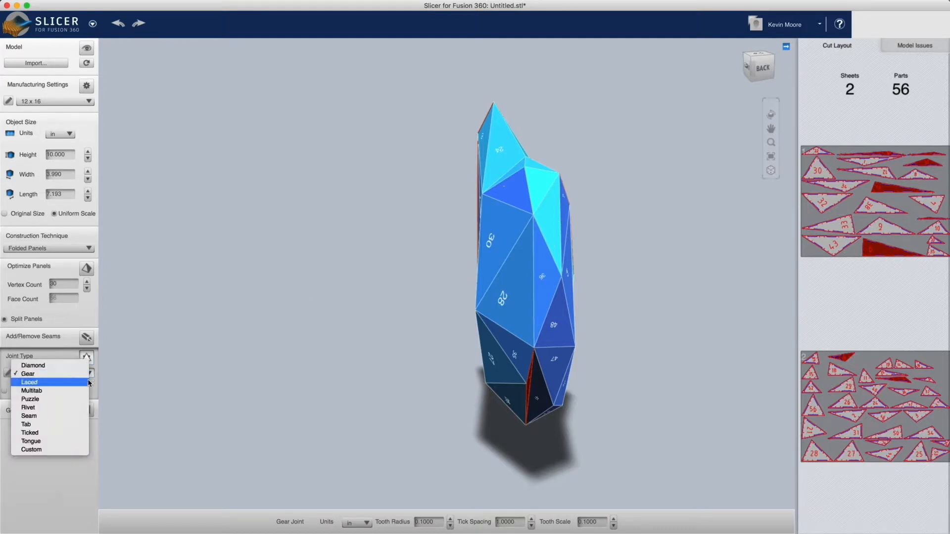
left_click(85, 382)
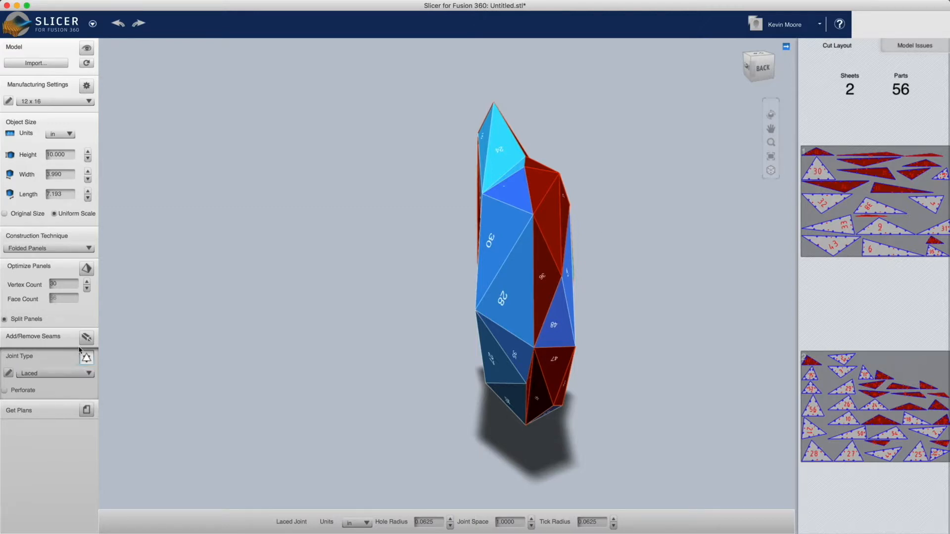
left_click(76, 374)
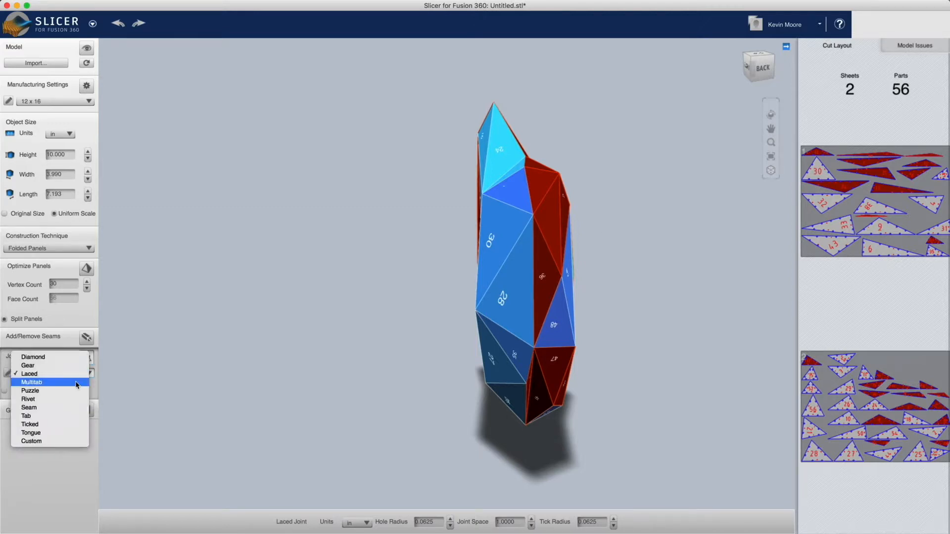
left_click(77, 382)
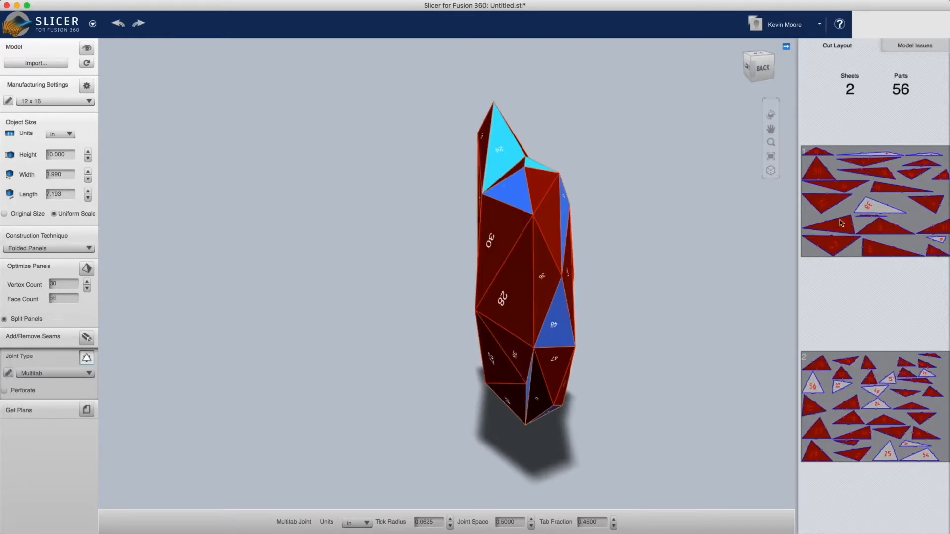
left_click(72, 374)
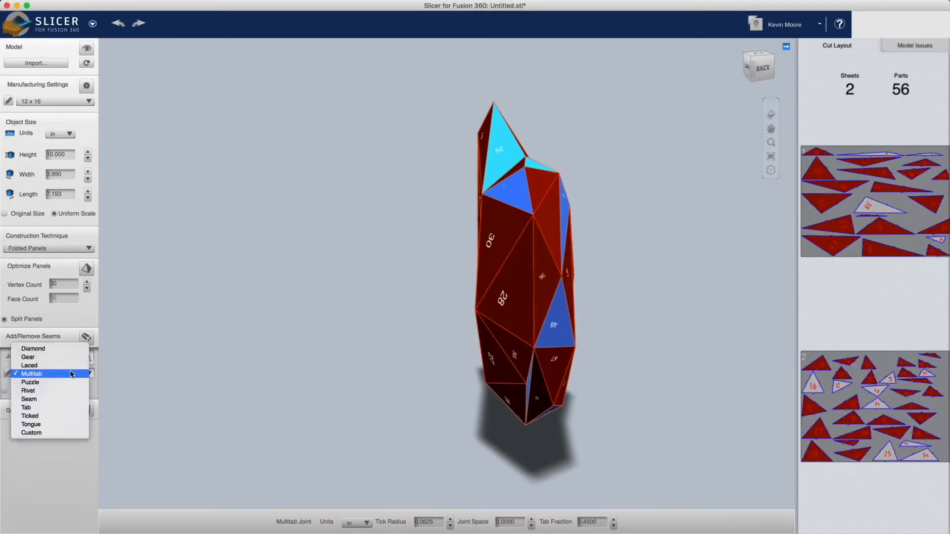
left_click(69, 383)
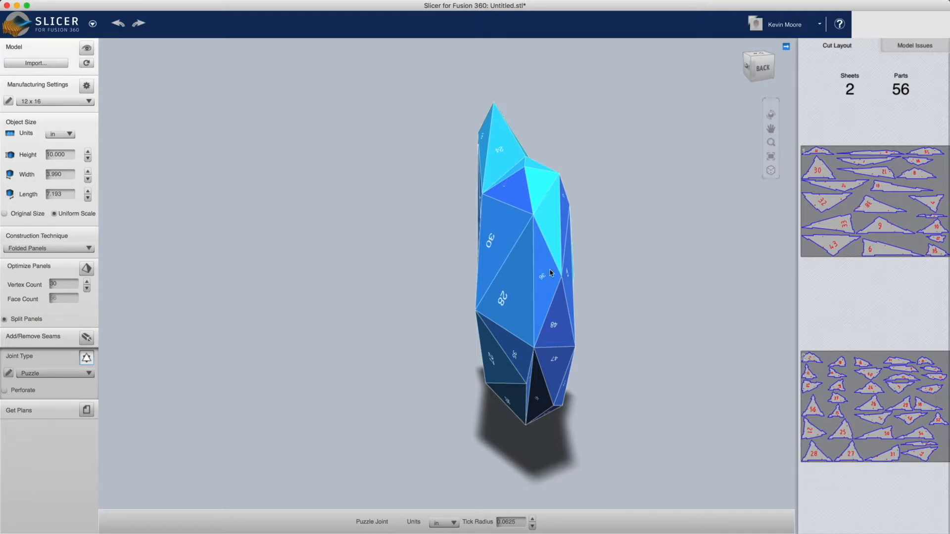
Try the Rivet, Seam, Tab and Ticked joint types on the split panels
left_click(82, 373)
left_click(82, 382)
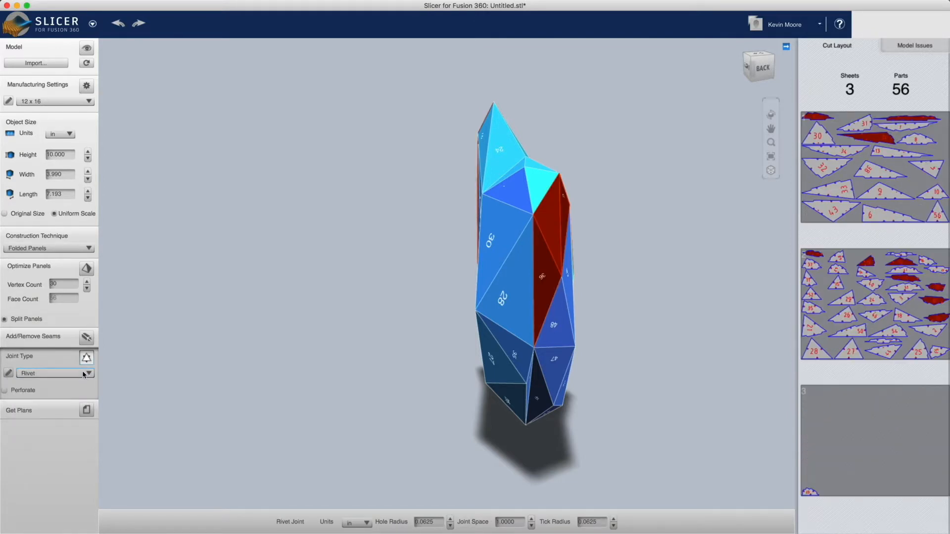
left_click(84, 375)
left_click(84, 387)
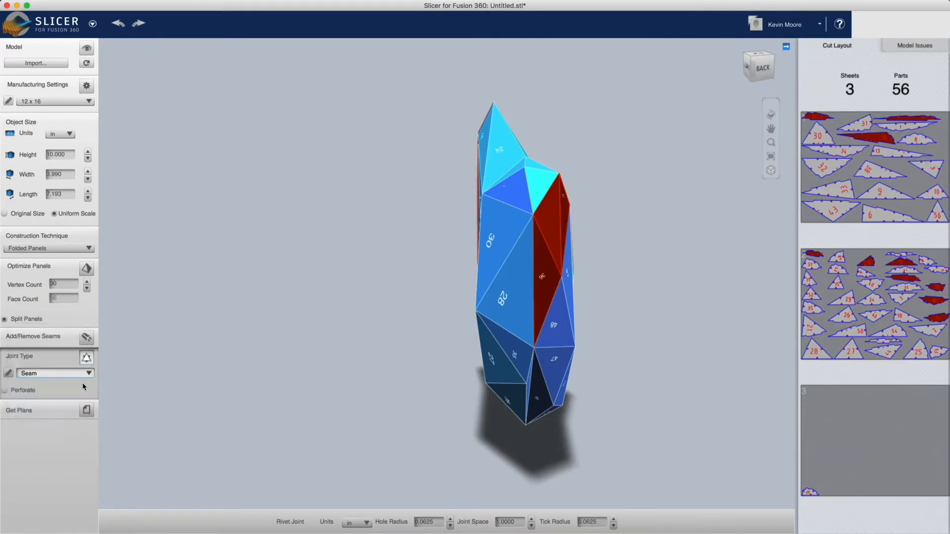
left_click(87, 373)
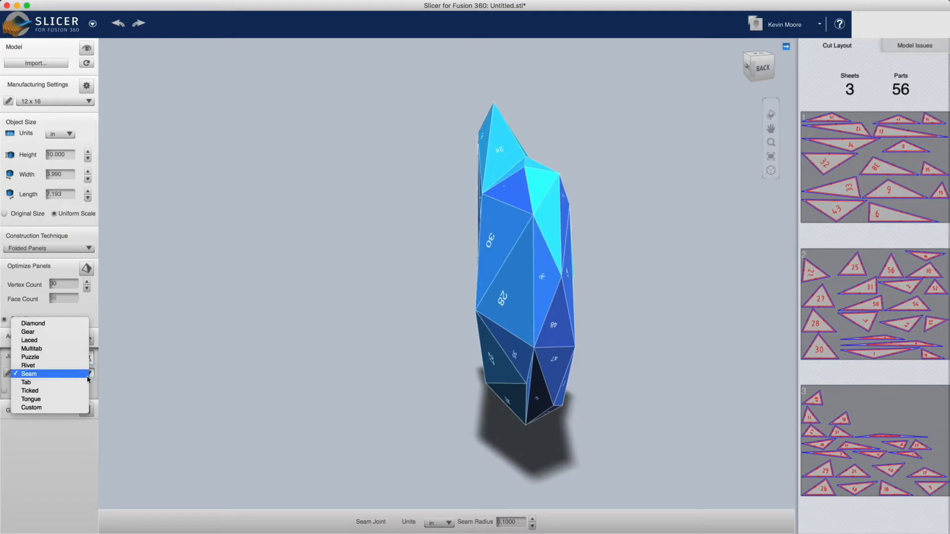
left_click(85, 384)
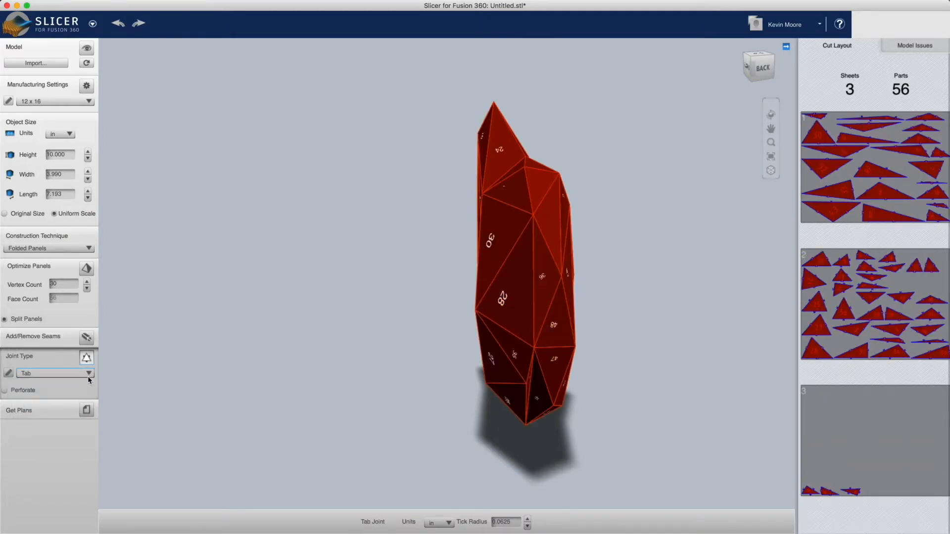
left_click(87, 374)
left_click(87, 383)
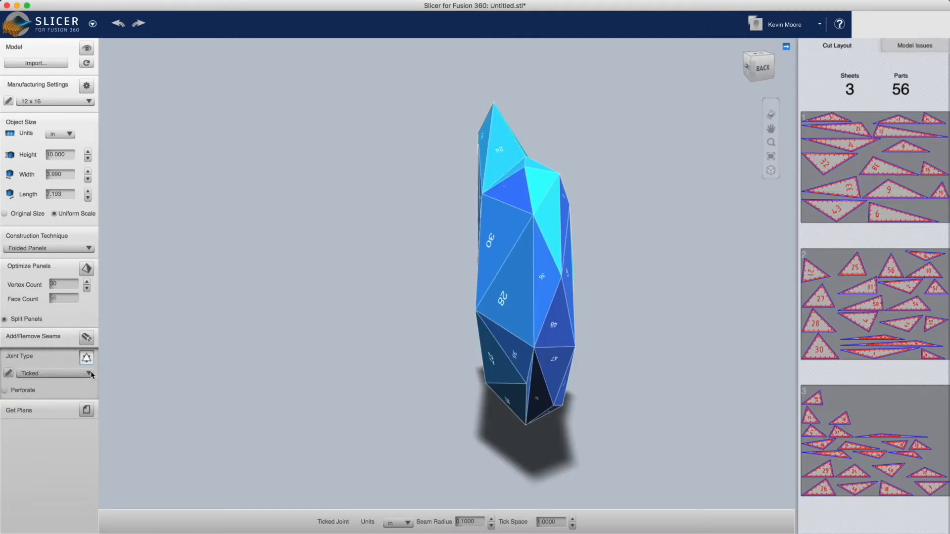
Set the joint type to Tongue and display the cut plans for the split panels
left_click(91, 374)
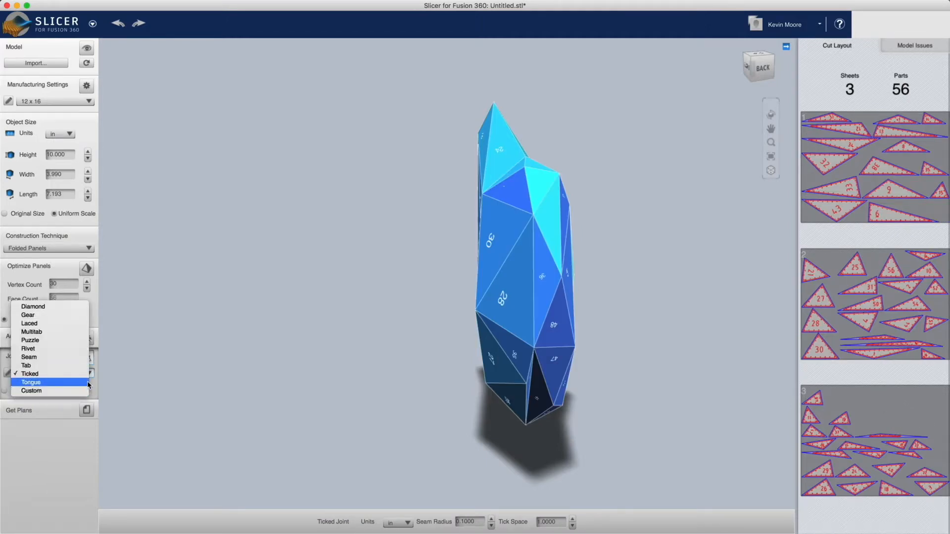
left_click(89, 383)
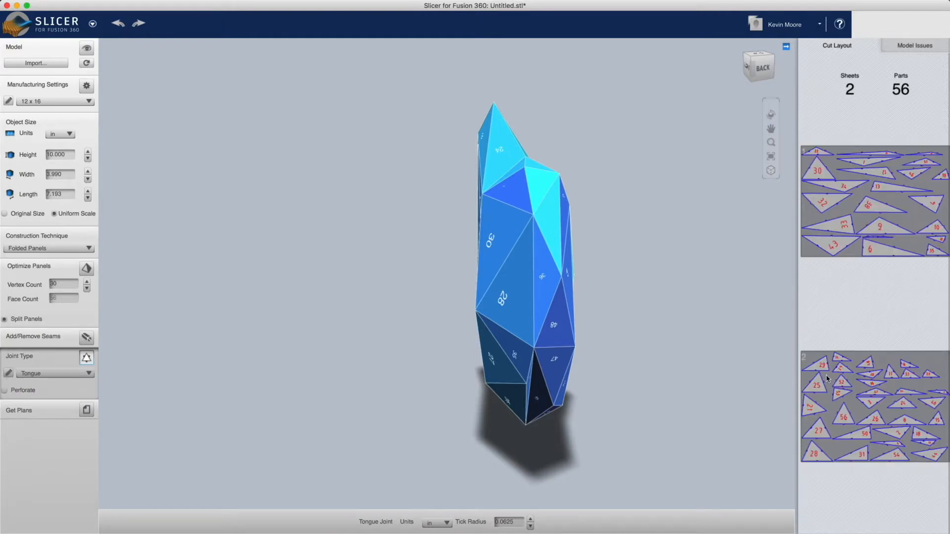
left_click_drag(597, 385, 425, 376)
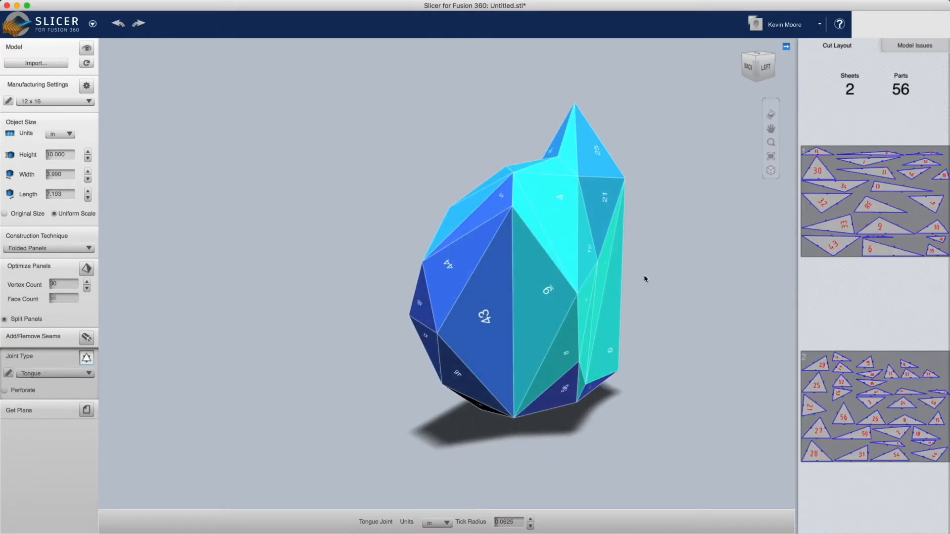
left_click_drag(409, 311, 467, 312)
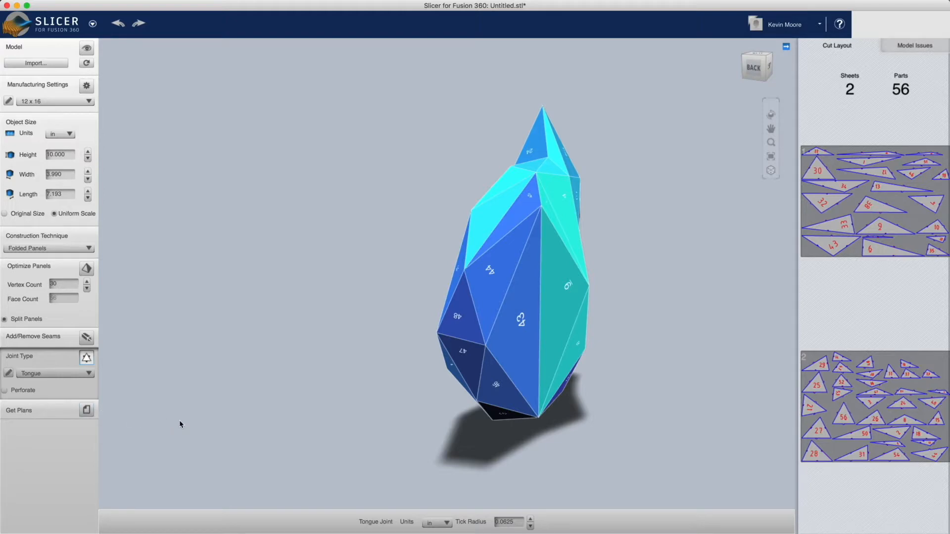
left_click(86, 412)
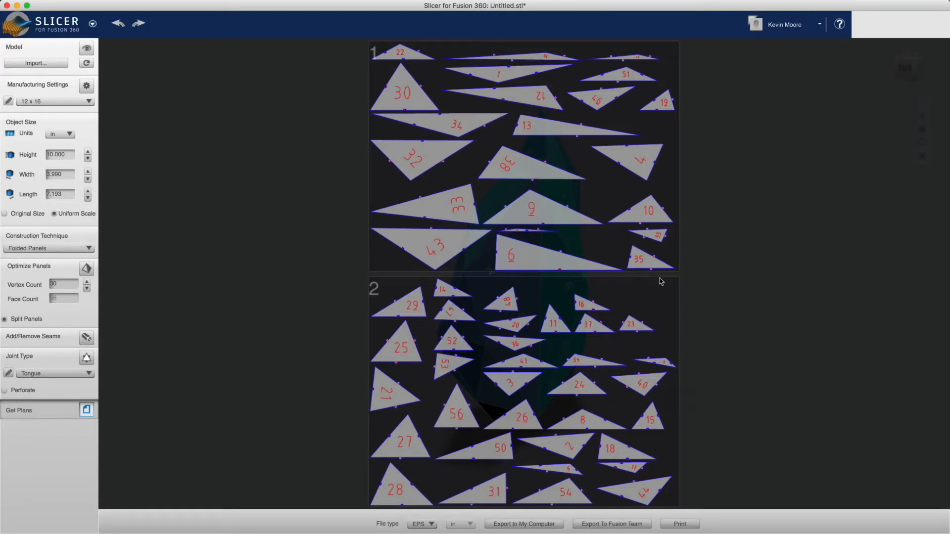
Export the tongue-joint cut plans to the desktop in PDF format, overwriting the existing Plans.pdf
left_click(428, 524)
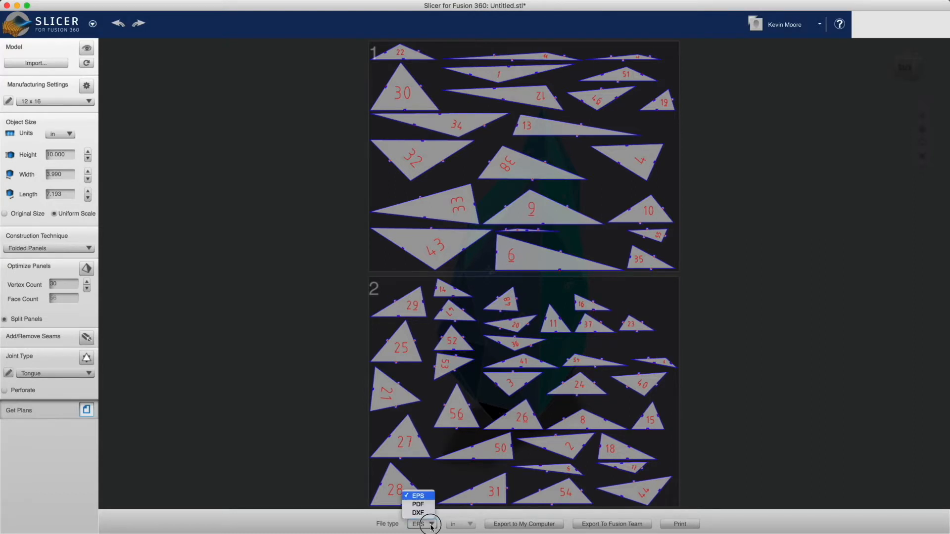
left_click(418, 512)
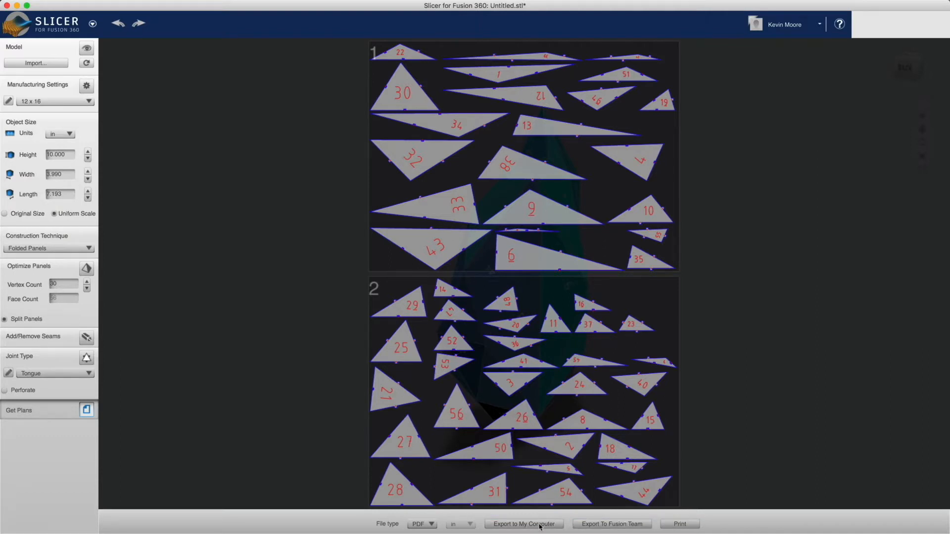
left_click(525, 523)
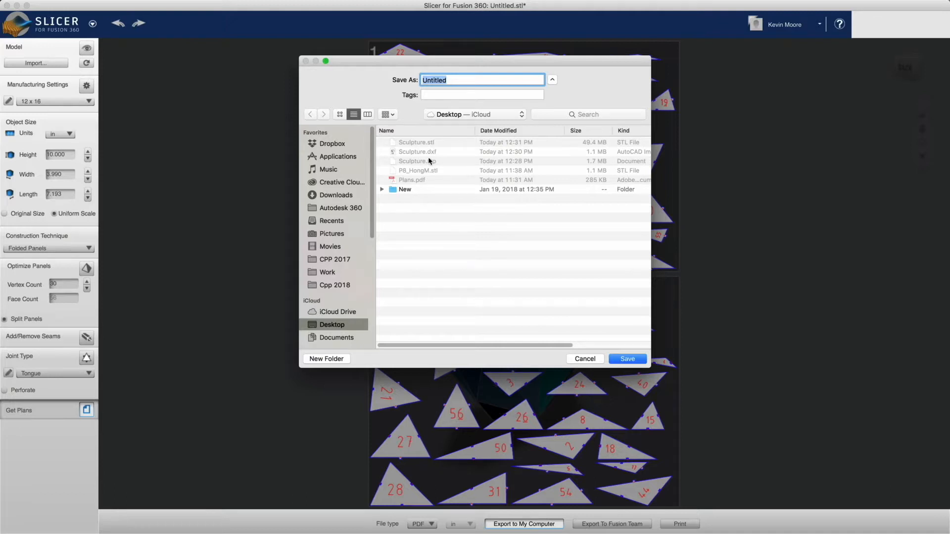
left_click(635, 360)
left_click(544, 125)
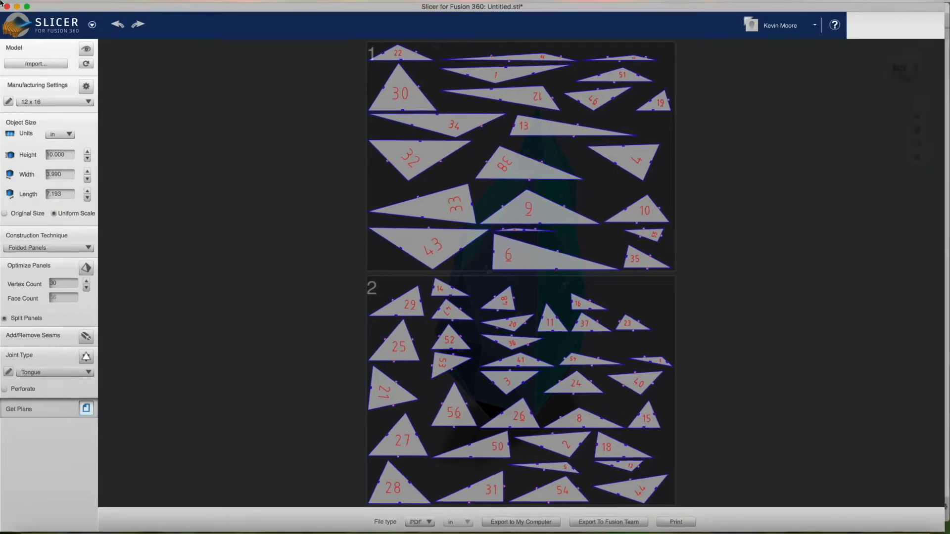
Minimize the Slicer window and close the leftover Finder window to clear the desktop
mouse_move(1, 2)
left_click(351, 34)
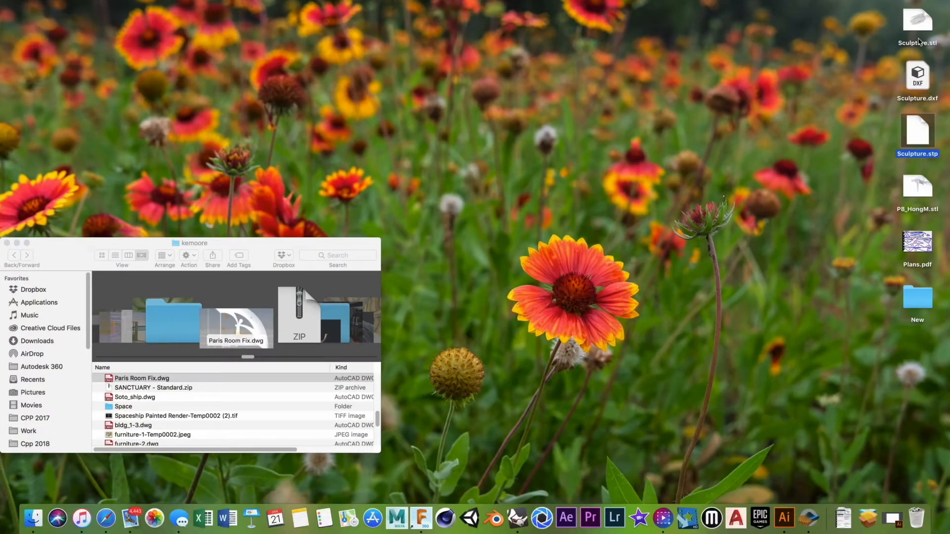
left_click_drag(87, 254, 167, 216)
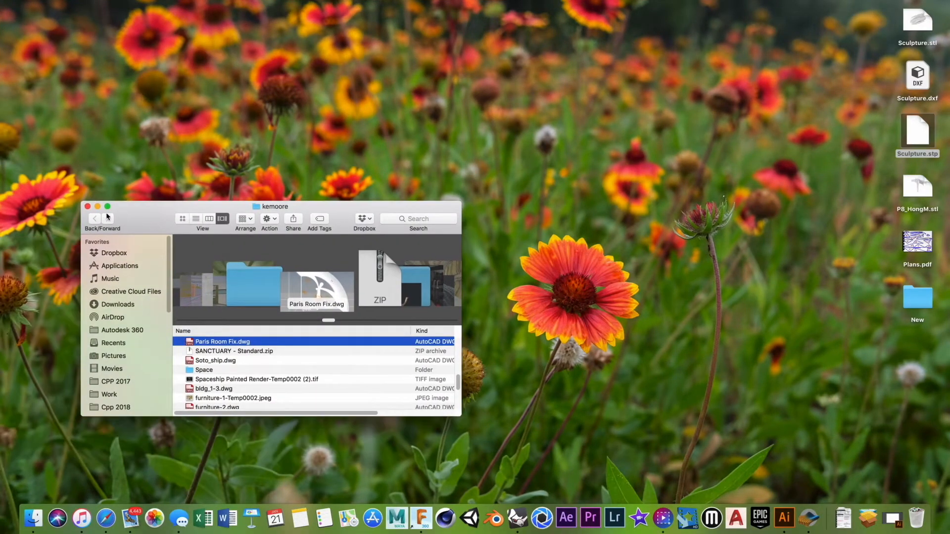
left_click(87, 206)
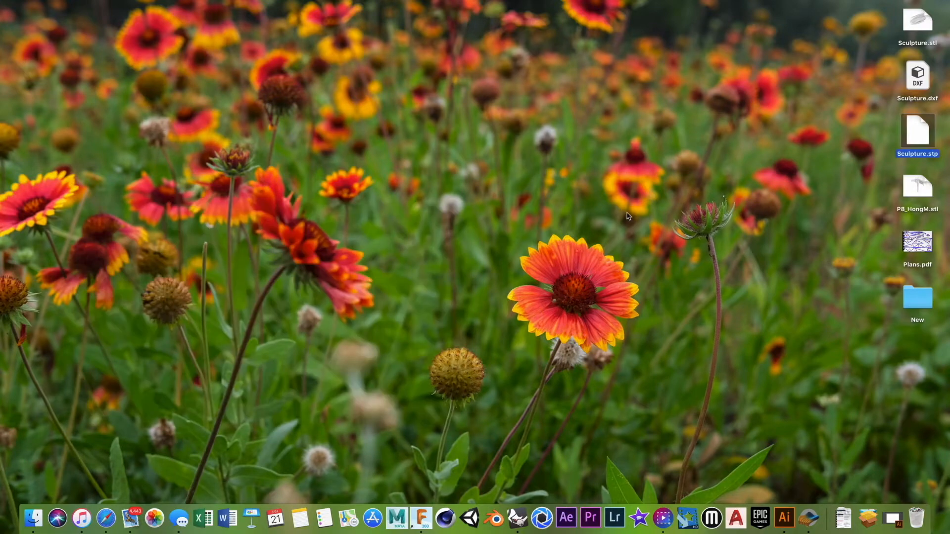
left_click(642, 259)
Switch to Illustrator and close the old Plans.pdf document without saving its changes
left_click(893, 518)
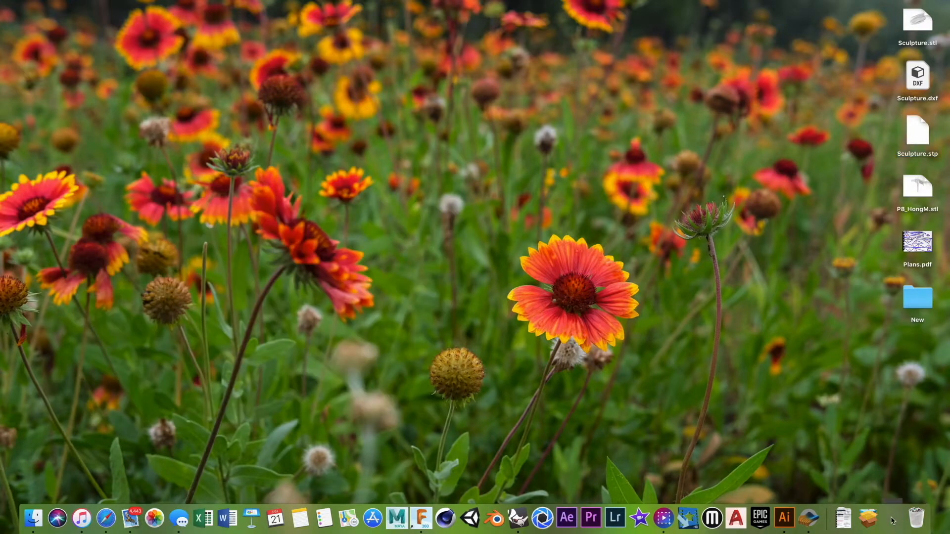
left_click(26, 25)
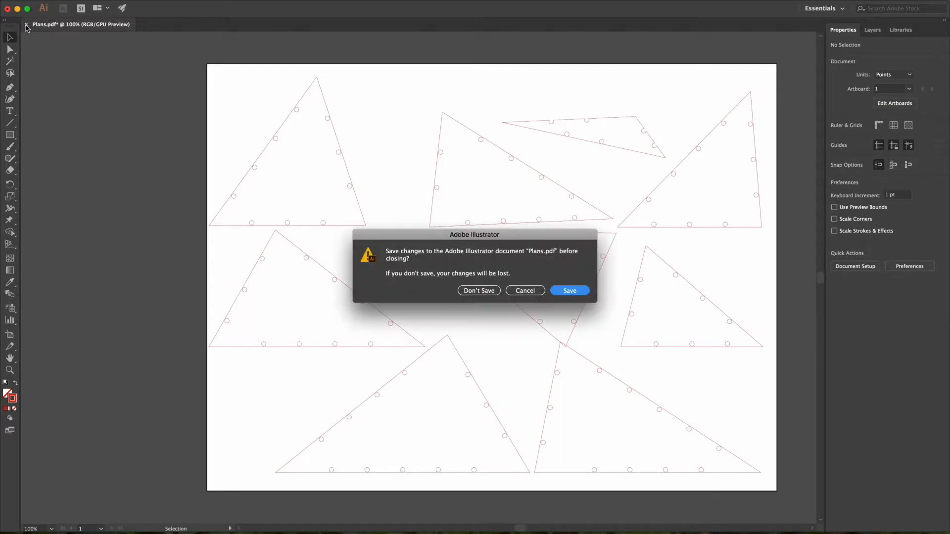
left_click(468, 291)
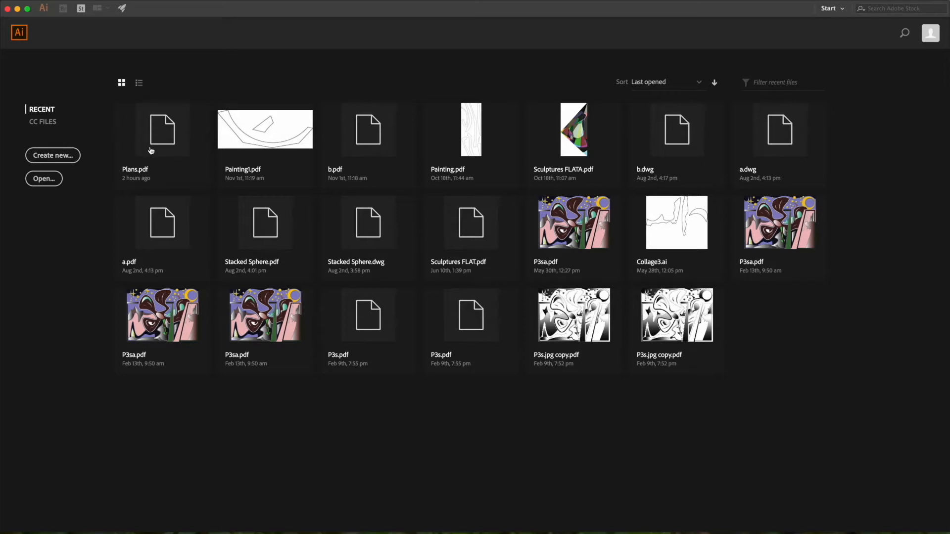
Open page 1 of the newly exported Plans.pdf from the desktop
left_click(44, 179)
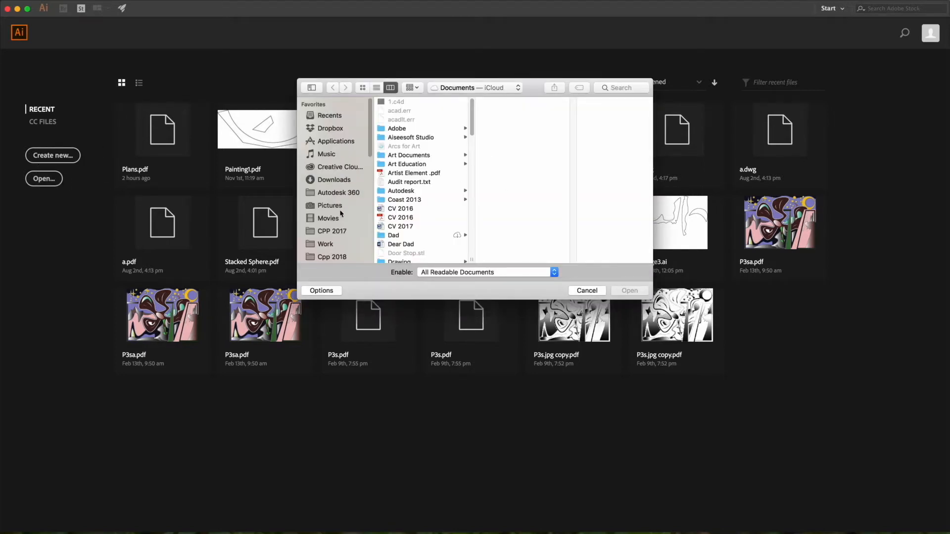
scroll(341, 221, "down", 4)
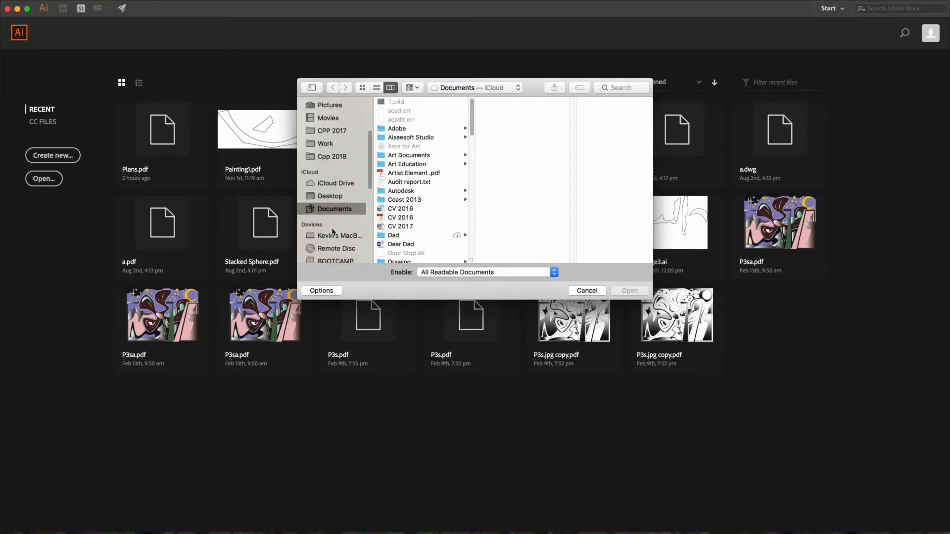
left_click(334, 198)
left_click(401, 119)
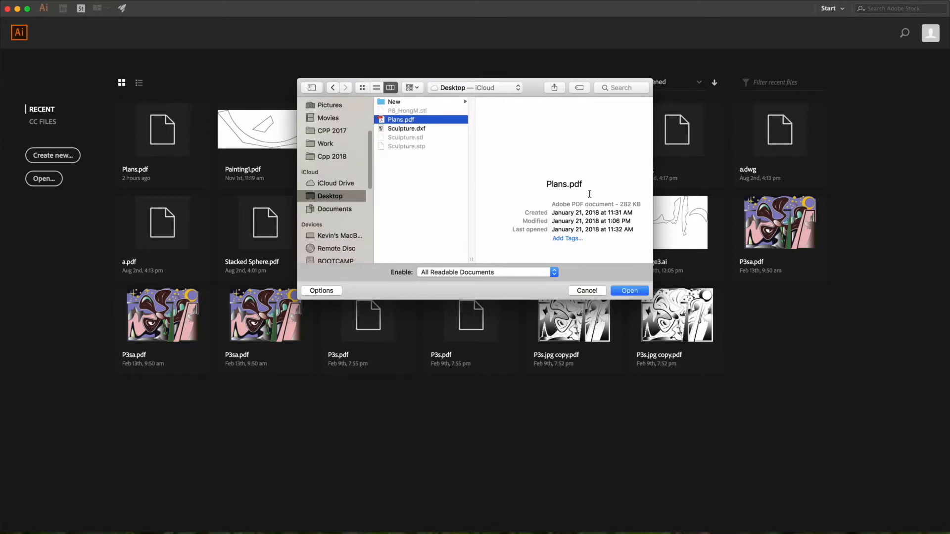
left_click(630, 291)
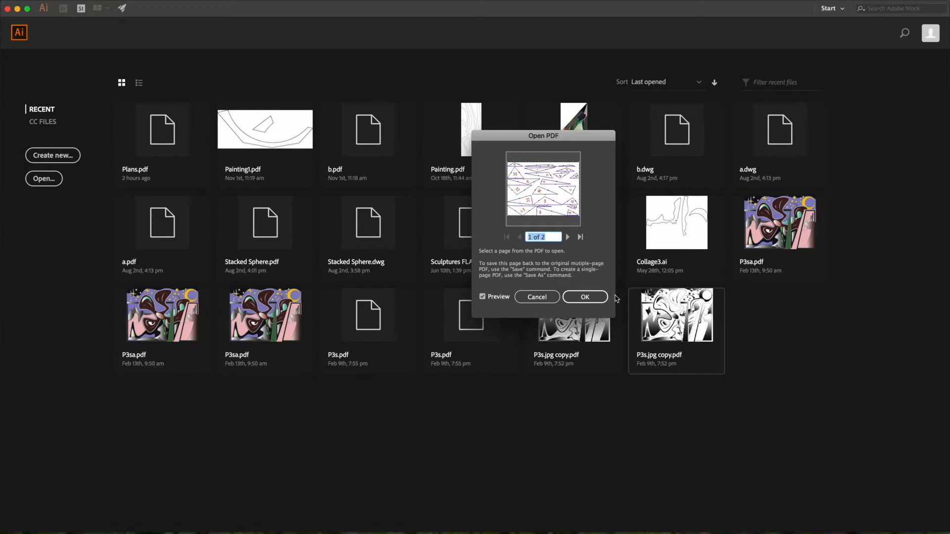
left_click(585, 297)
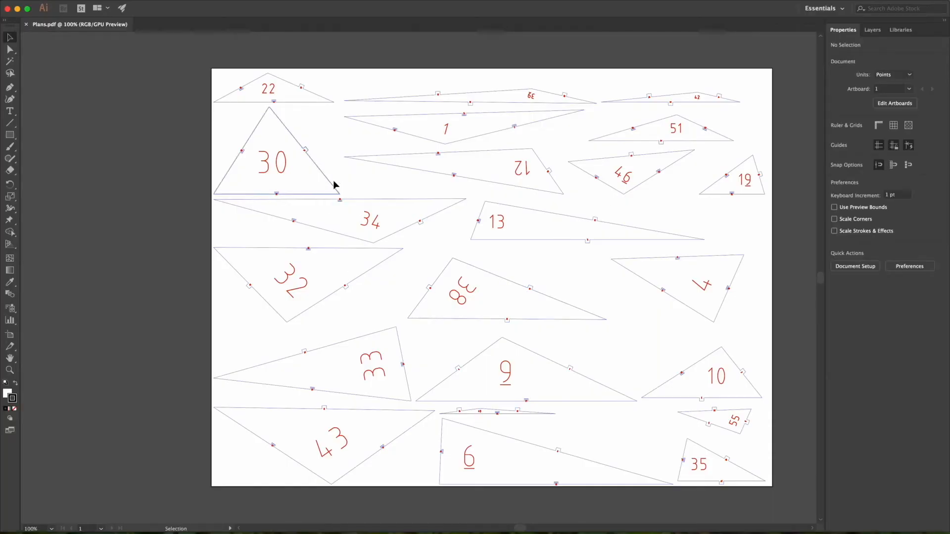
left_click(271, 90)
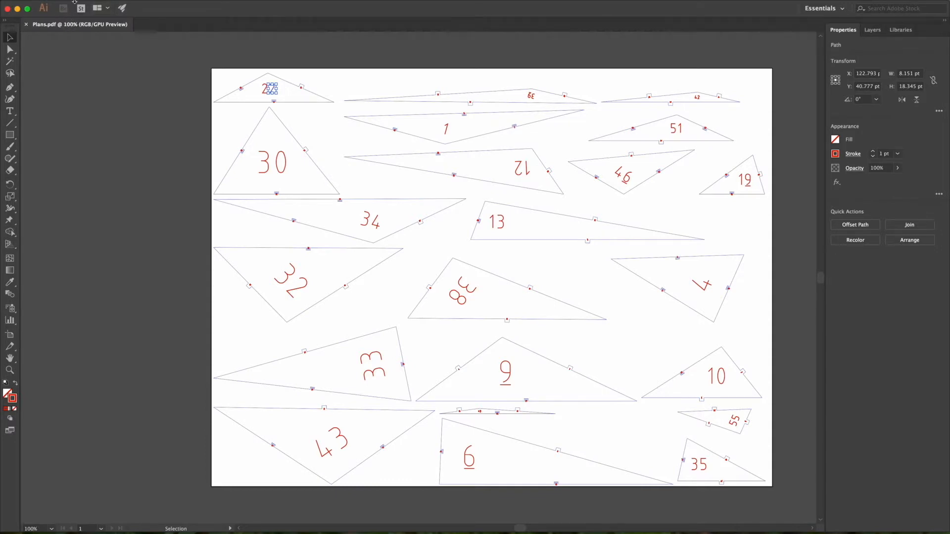
left_click(99, 114)
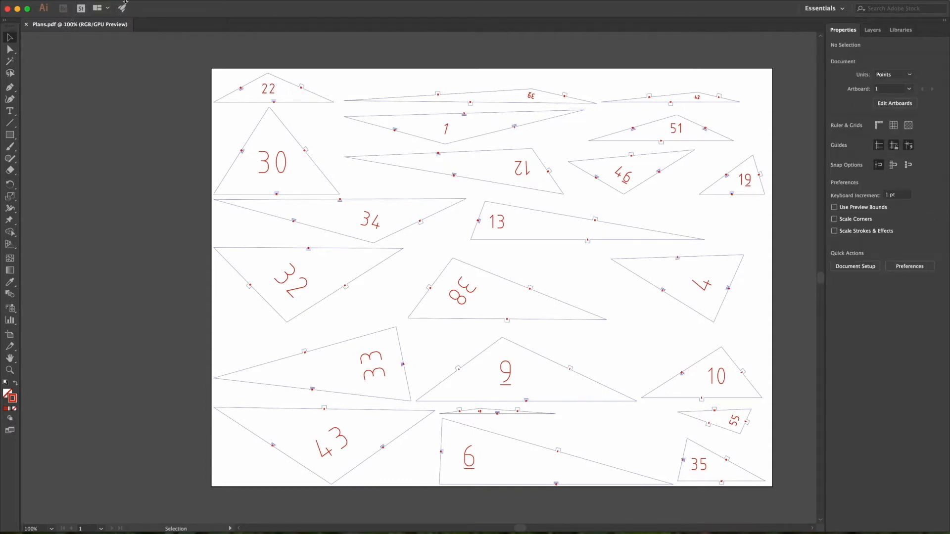
left_click(28, 9)
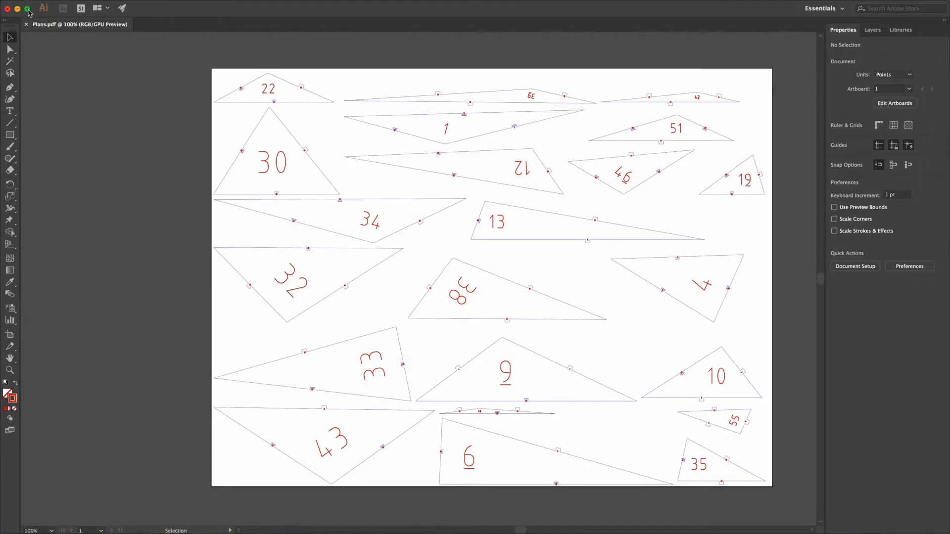
left_click(17, 9)
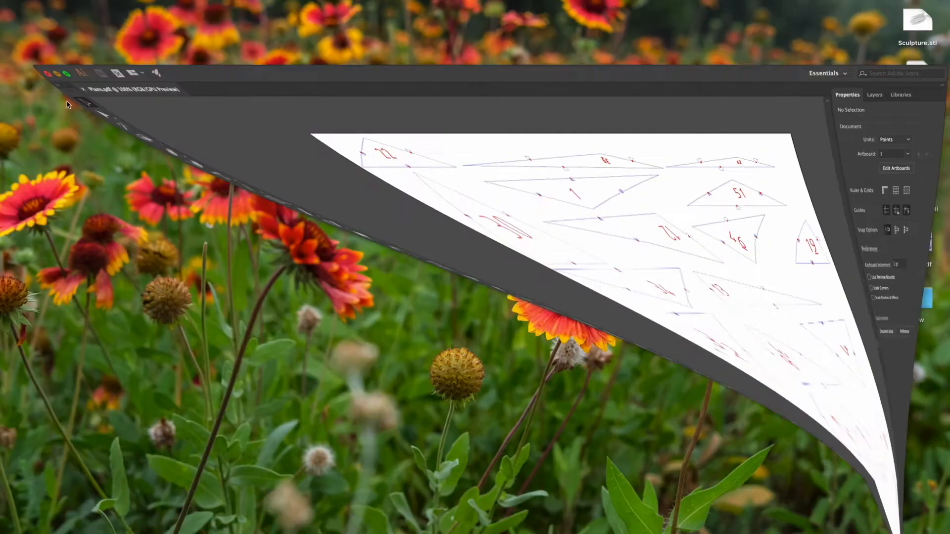
mouse_move(591, 530)
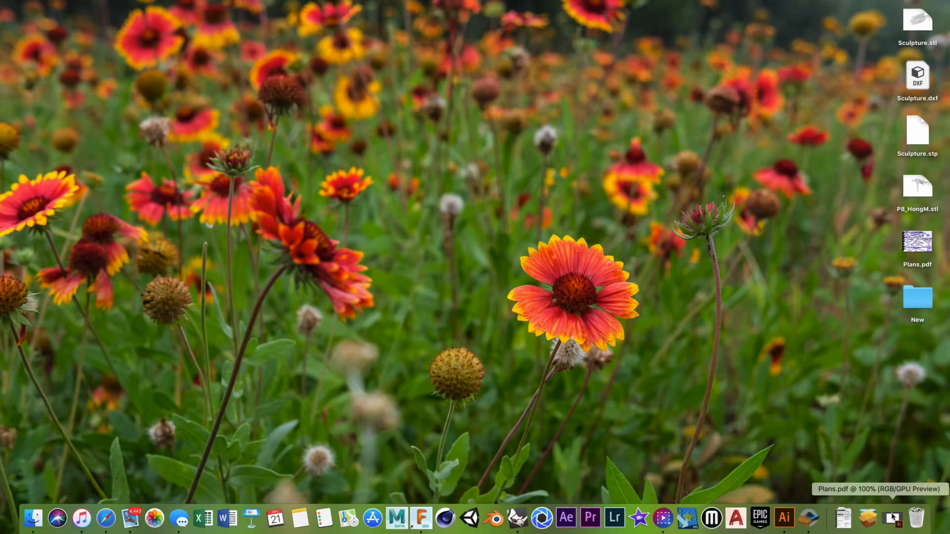
left_click(892, 518)
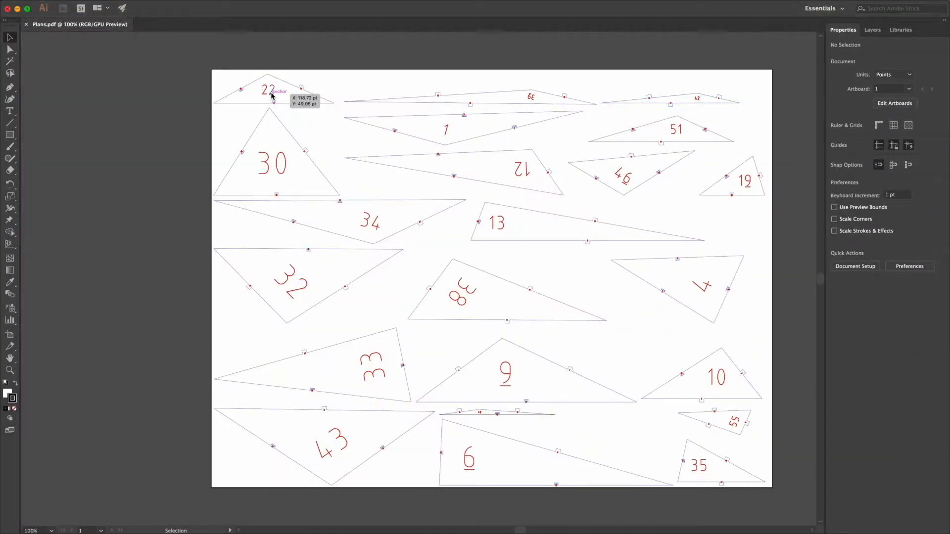
Select a digit of the number 22, extend the selection to all matching red strokes and delete the part numbers and joint marks
left_click(10, 49)
left_click(271, 92)
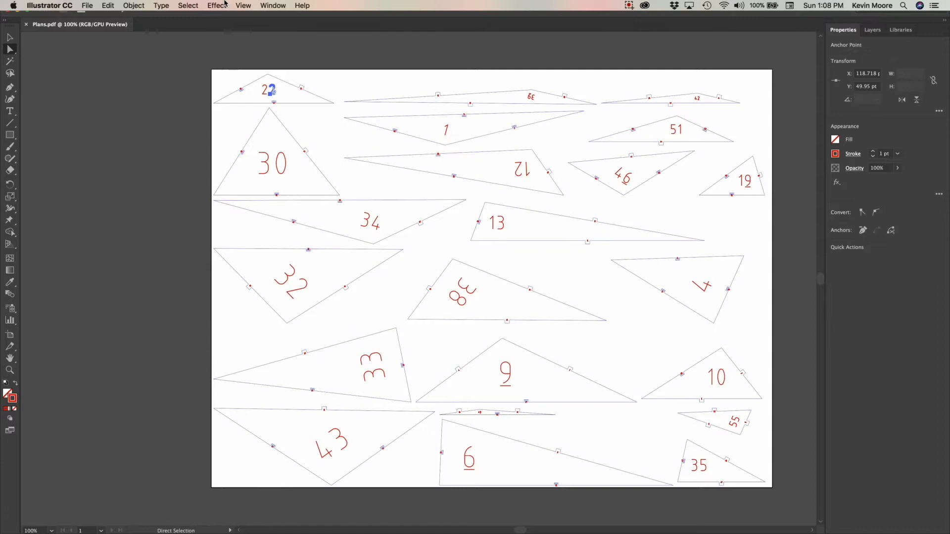
left_click(189, 6)
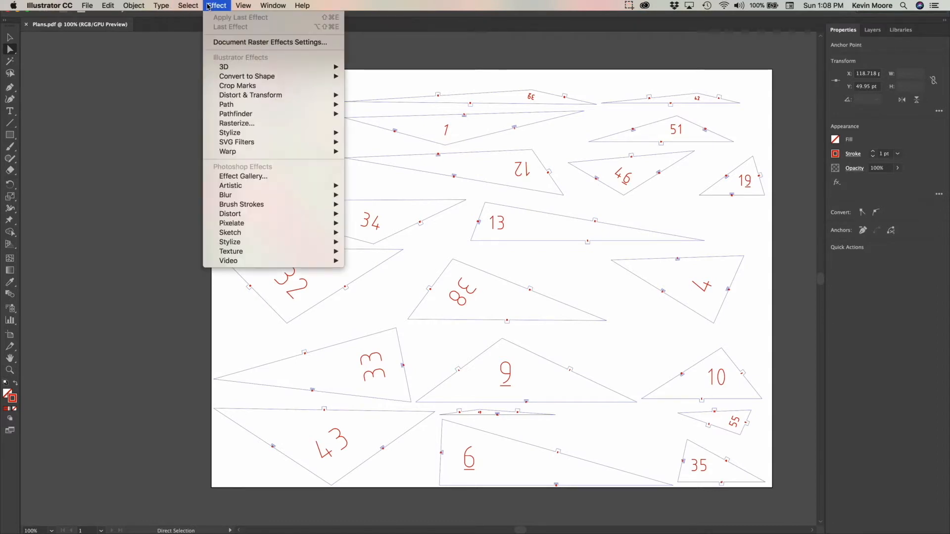
mouse_move(217, 106)
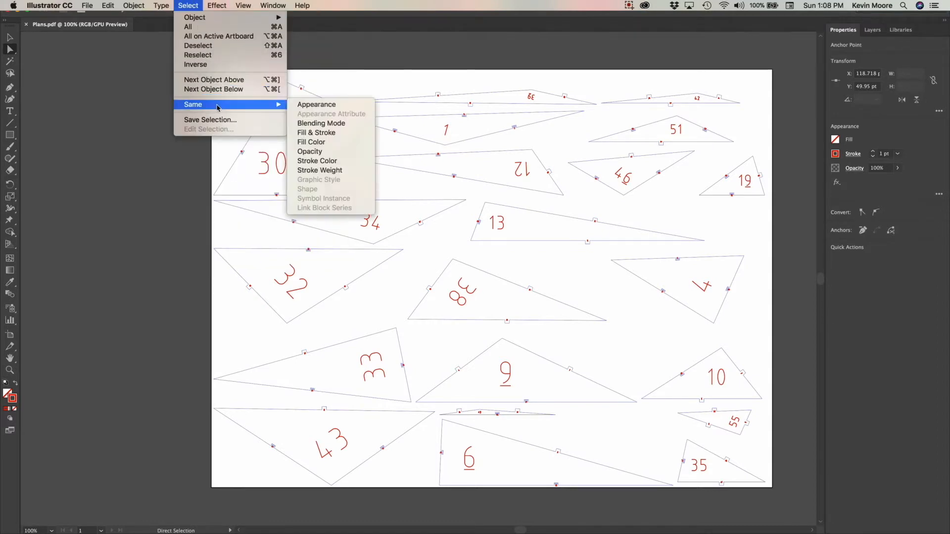
left_click(355, 170)
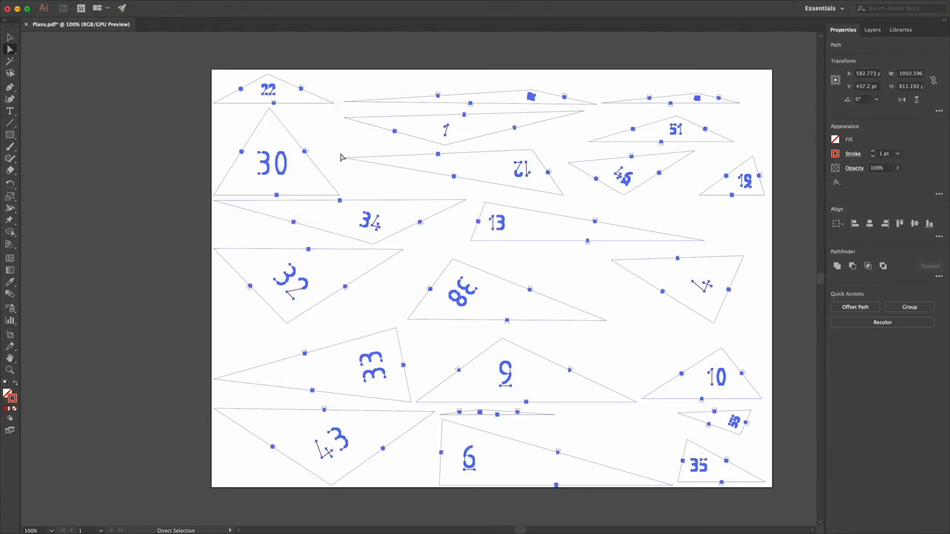
key("Delete")
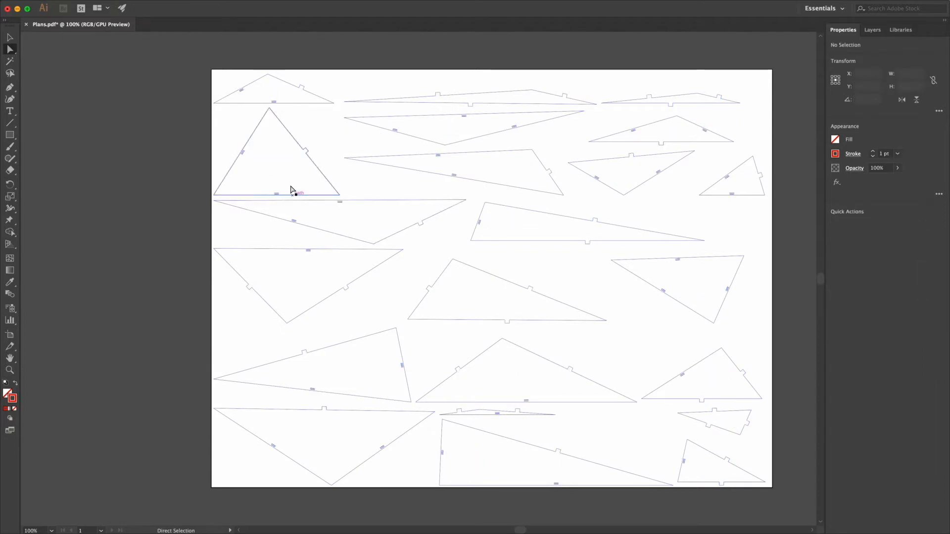
Select one blue part outline and extend the selection to every path with the same stroke color
left_click(349, 157)
left_click(339, 158)
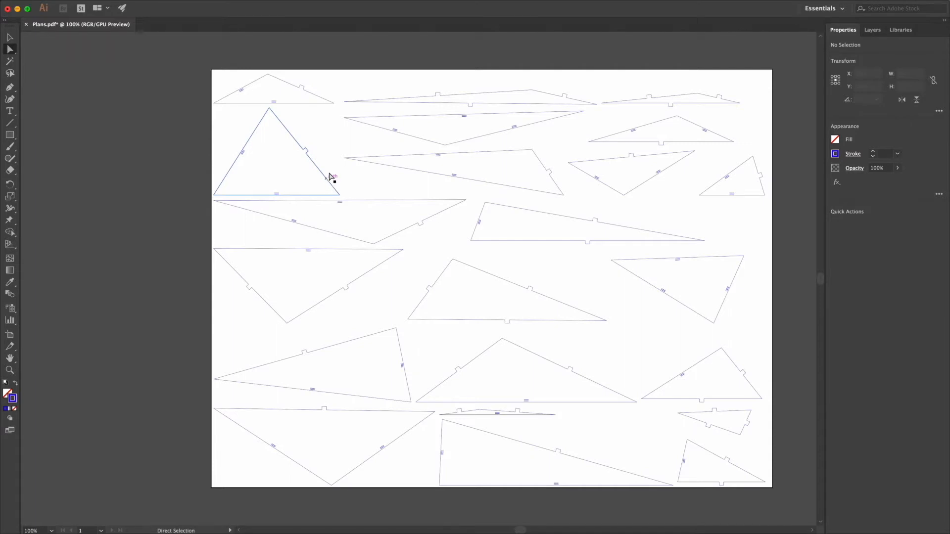
mouse_move(335, 4)
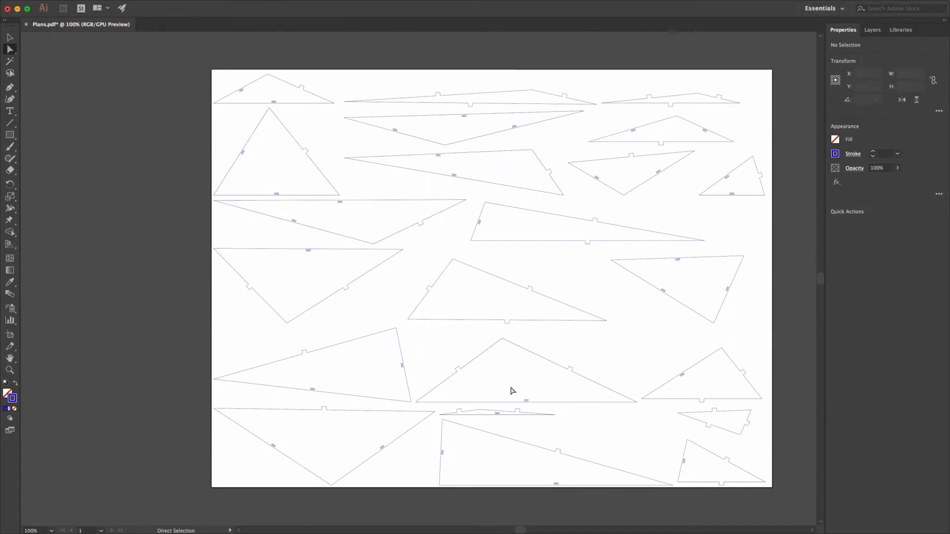
left_click(490, 349)
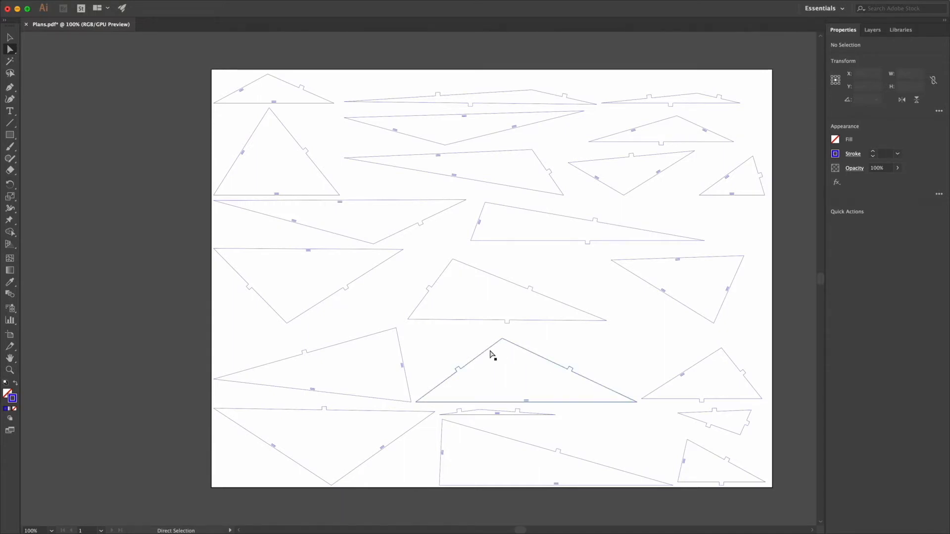
mouse_move(216, 6)
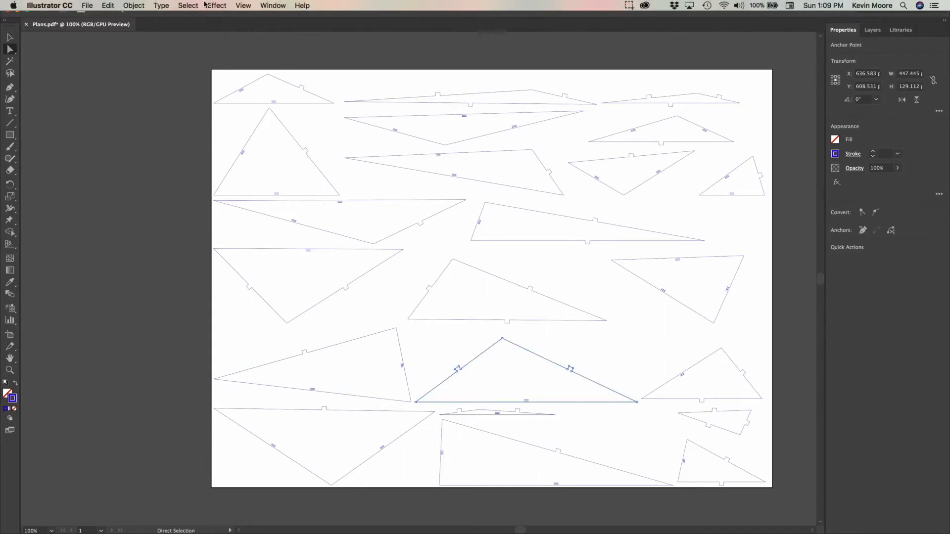
left_click(189, 5)
mouse_move(257, 104)
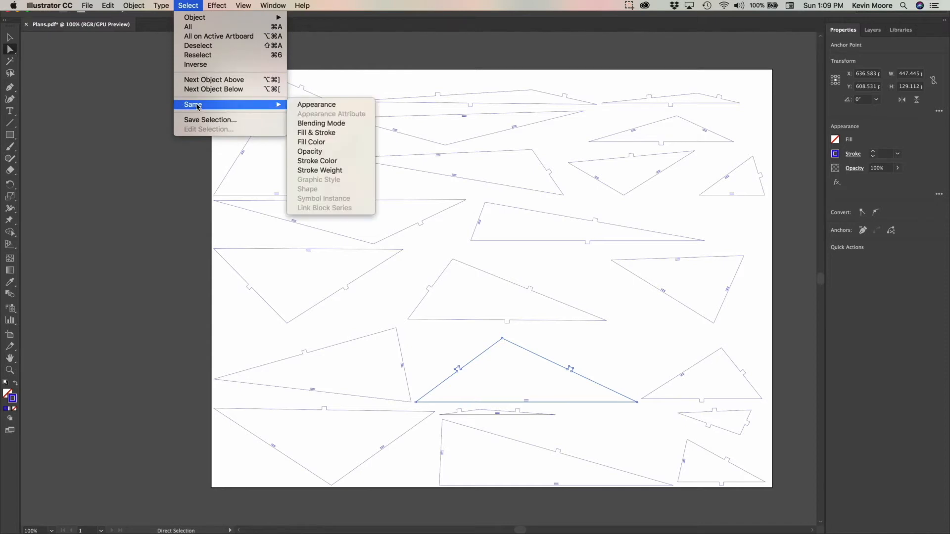
left_click(322, 162)
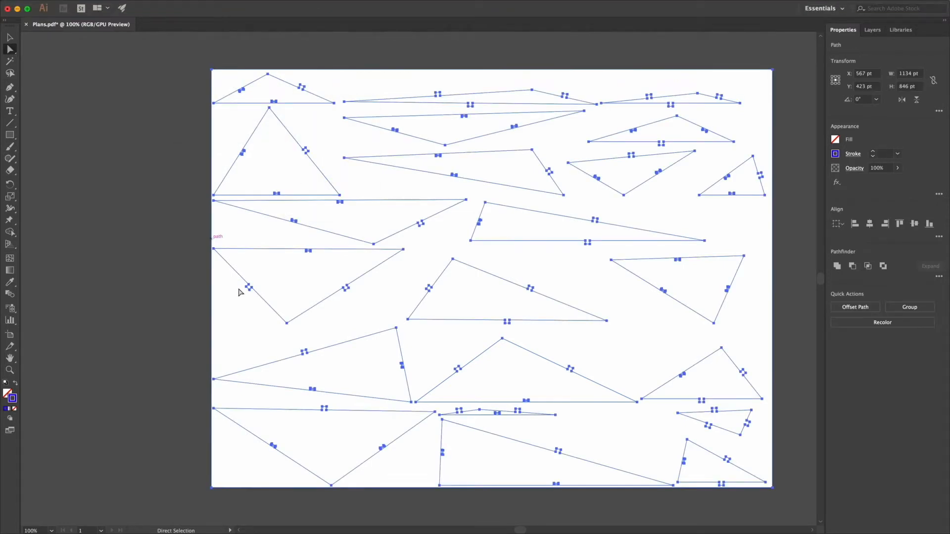
Recolor the selected blue part outlines to pure red, RGB 255, 0, 0, and deselect them
double_click(12, 399)
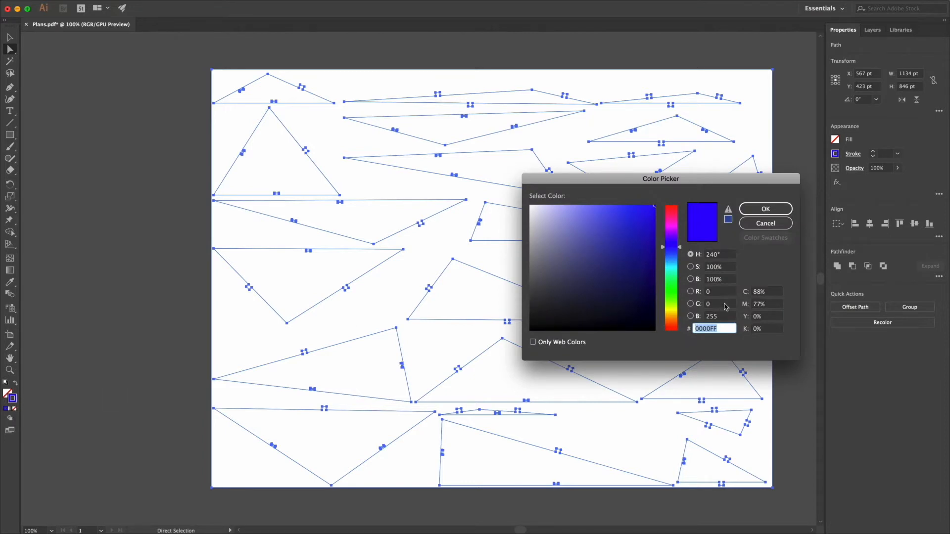
double_click(718, 317)
key("BackSpace")
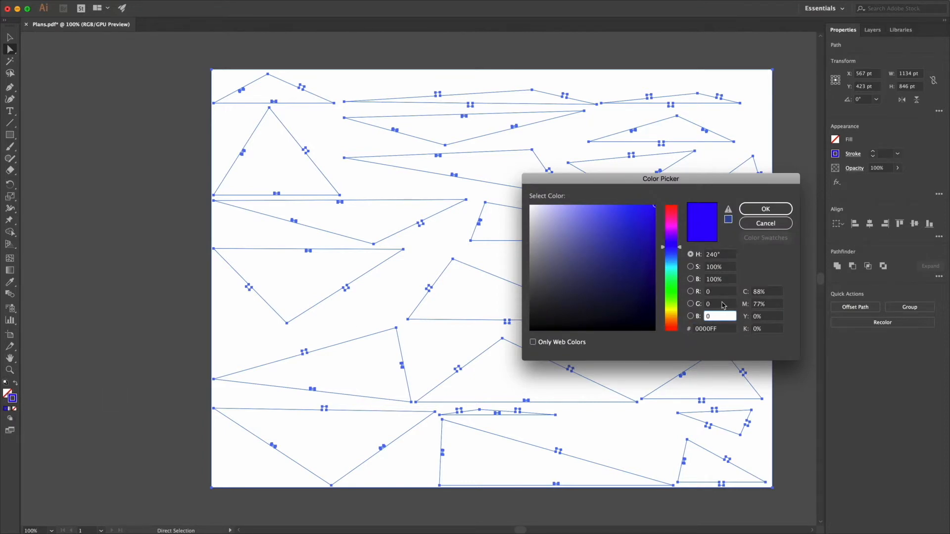
double_click(720, 292)
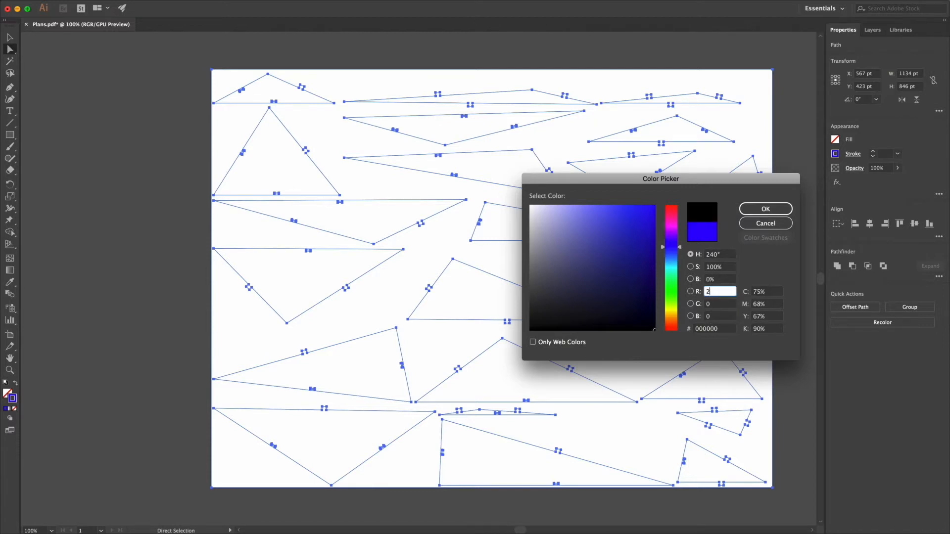
type("255")
left_click(770, 212)
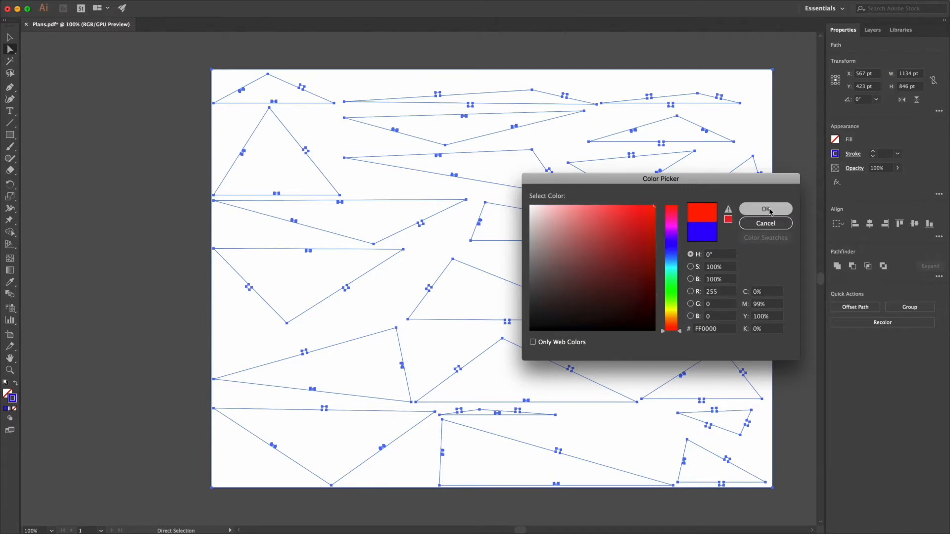
left_click(432, 249)
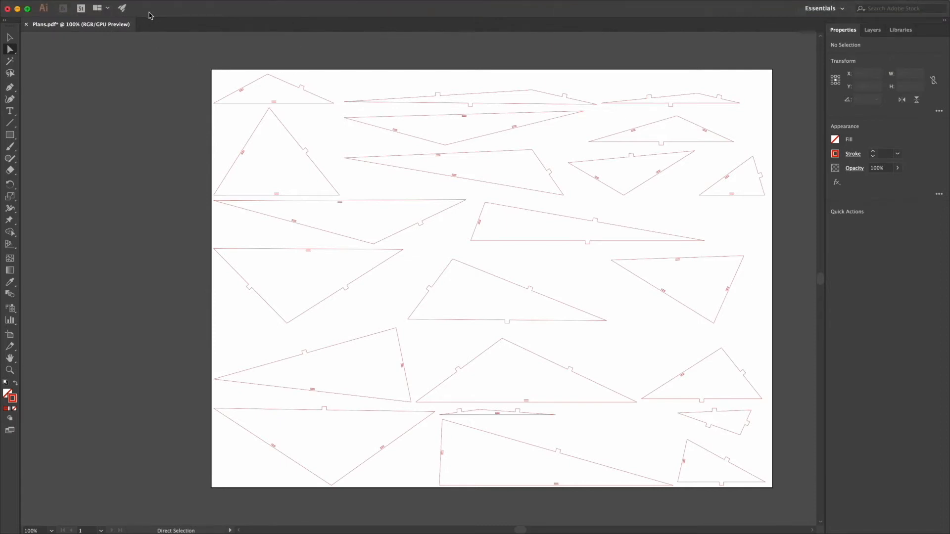
Resize Artboard 1 to a width of 16 in and a height of 12 in
left_click(87, 5)
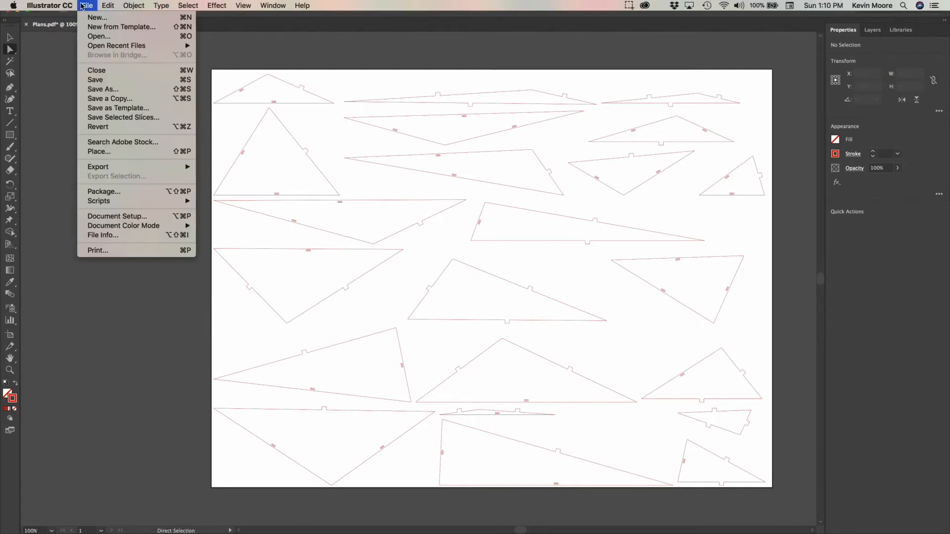
left_click(154, 217)
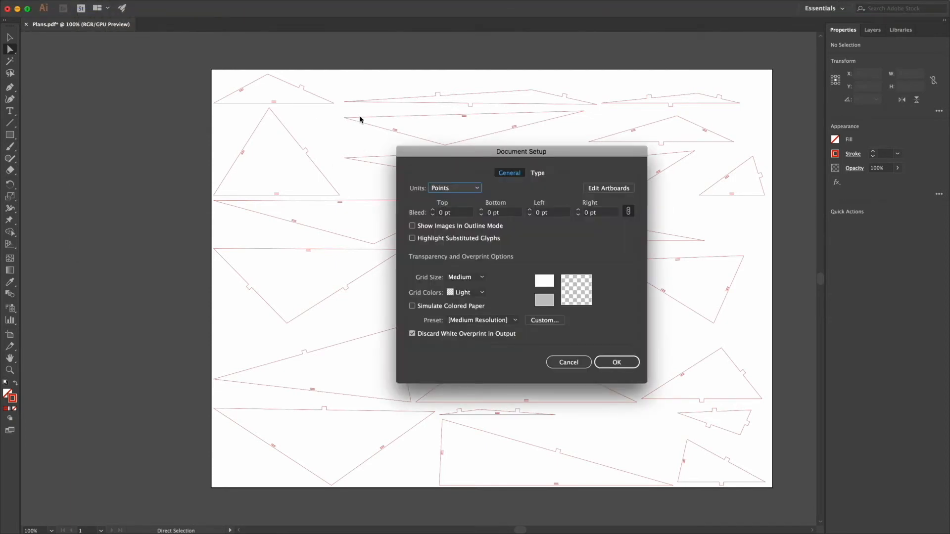
left_click(608, 189)
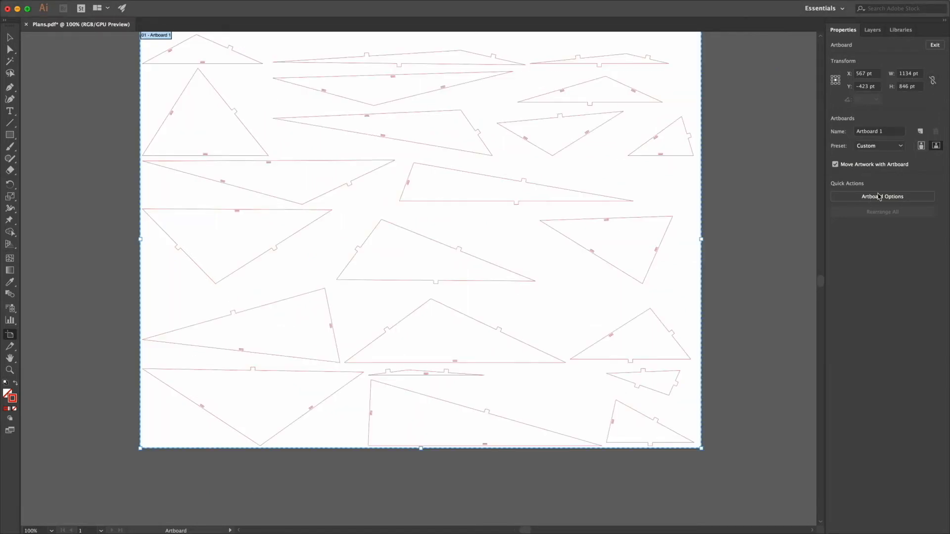
left_click(875, 197)
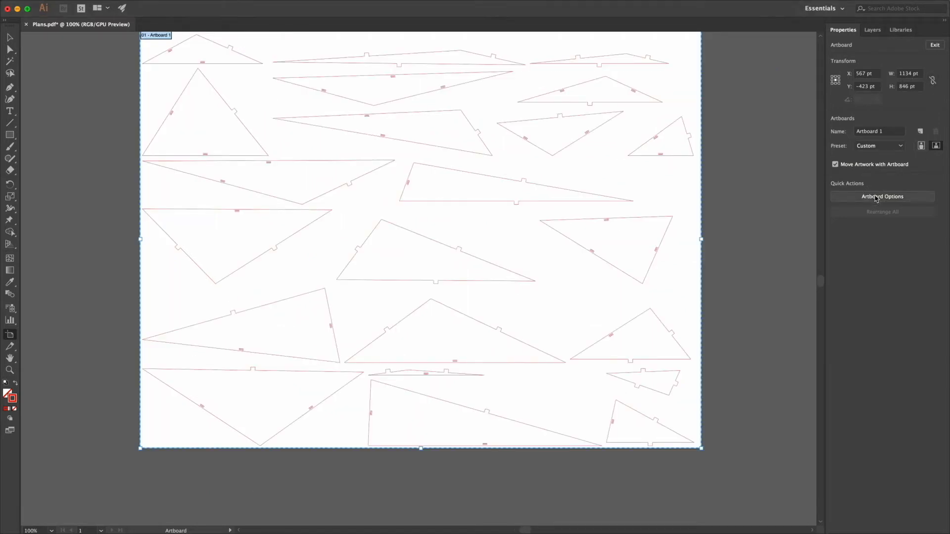
left_click(875, 197)
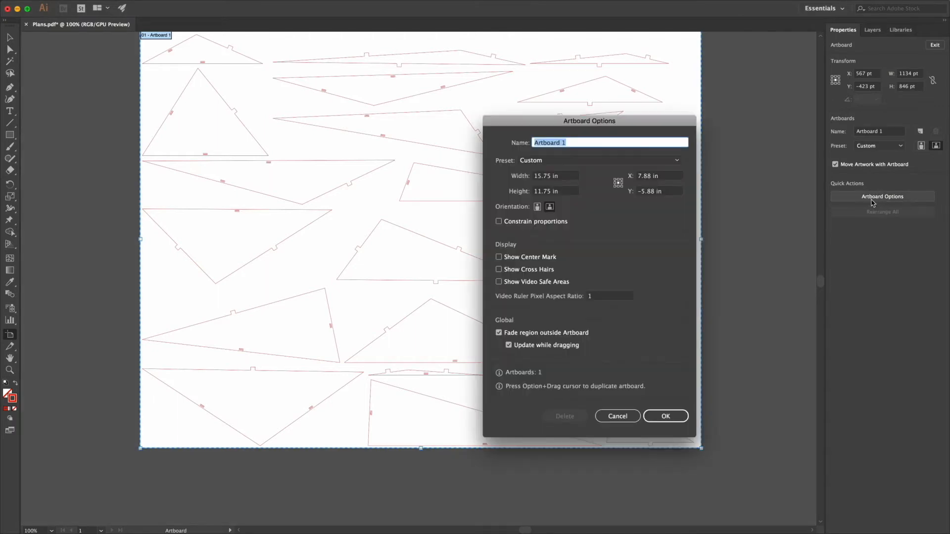
double_click(535, 175)
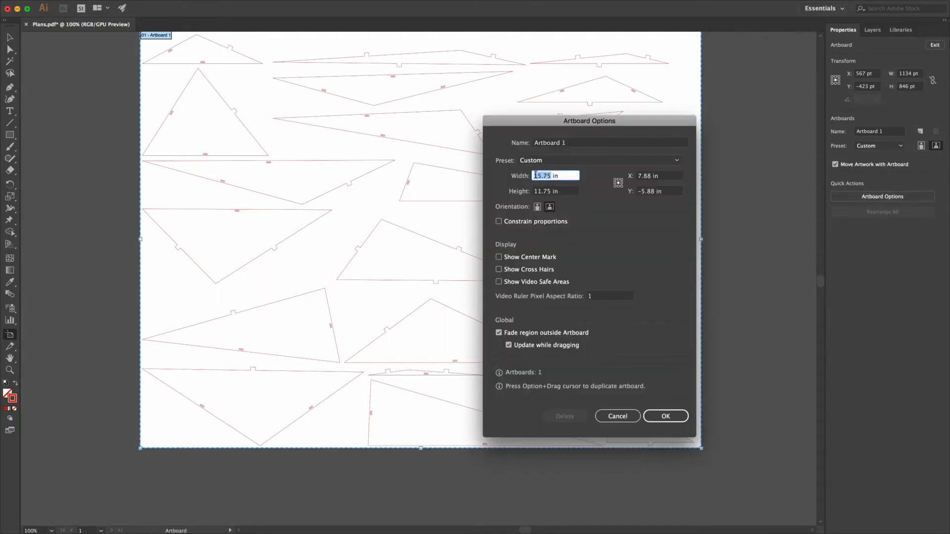
type("16")
double_click(540, 192)
type("1")
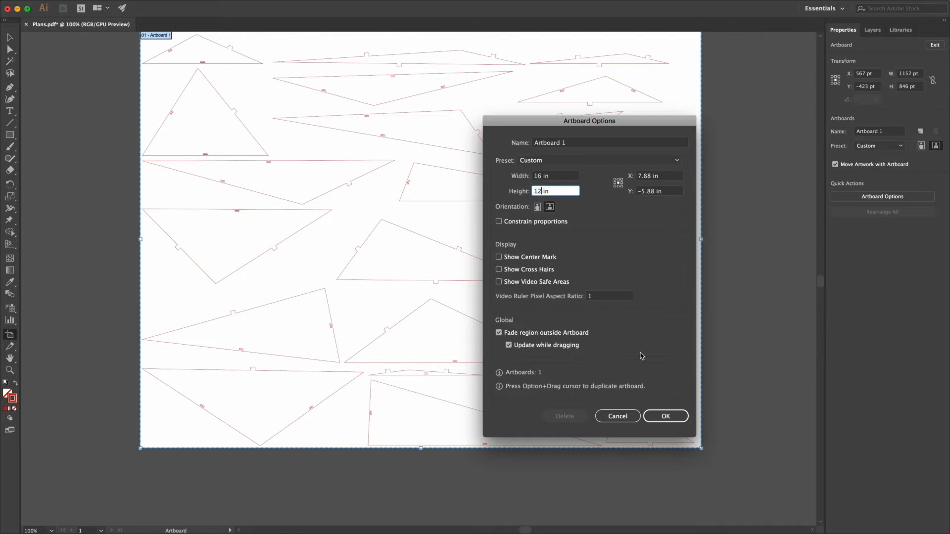
left_click(665, 416)
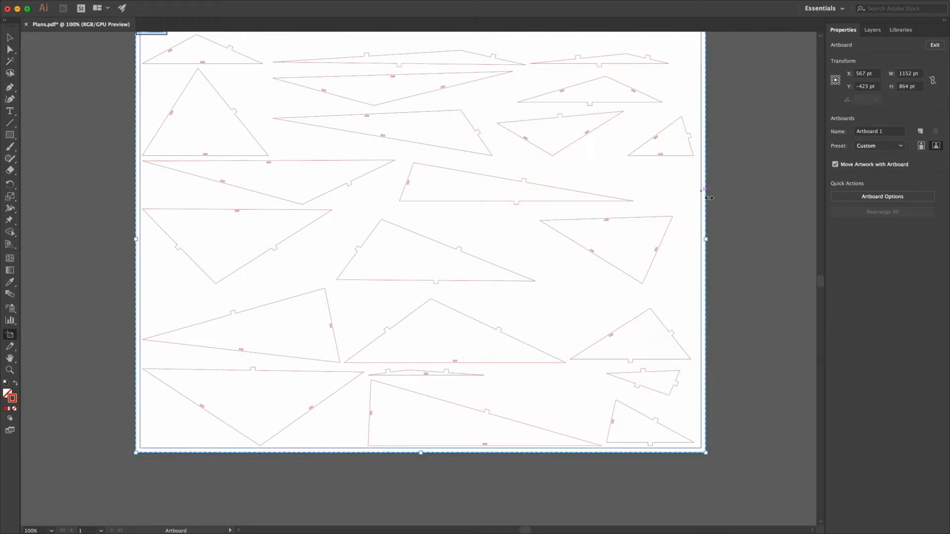
Leave artboard editing, select the rectangular border path framing all the parts and delete it
scroll(787, 203, "down", 3)
scroll(719, 168, "up", 15)
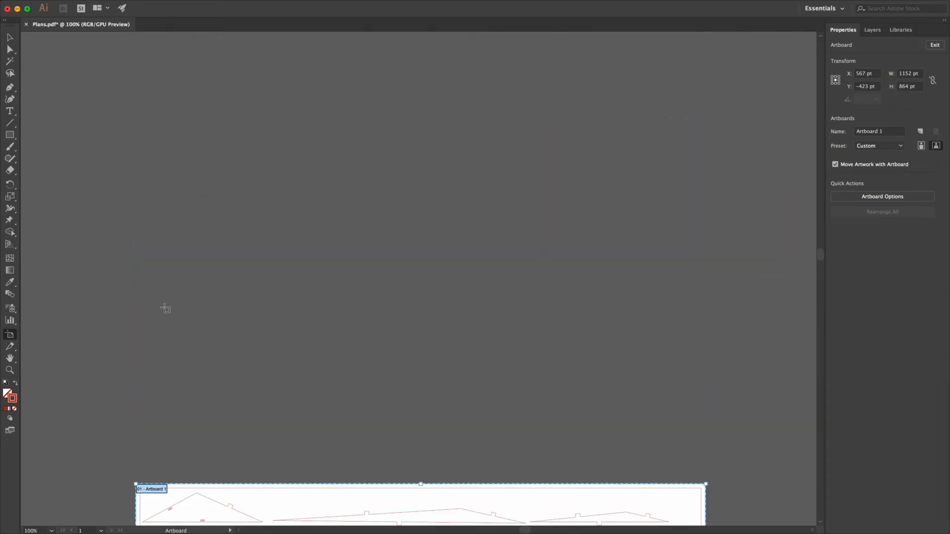
scroll(164, 310, "down", 5)
left_click(9, 49)
left_click(144, 233)
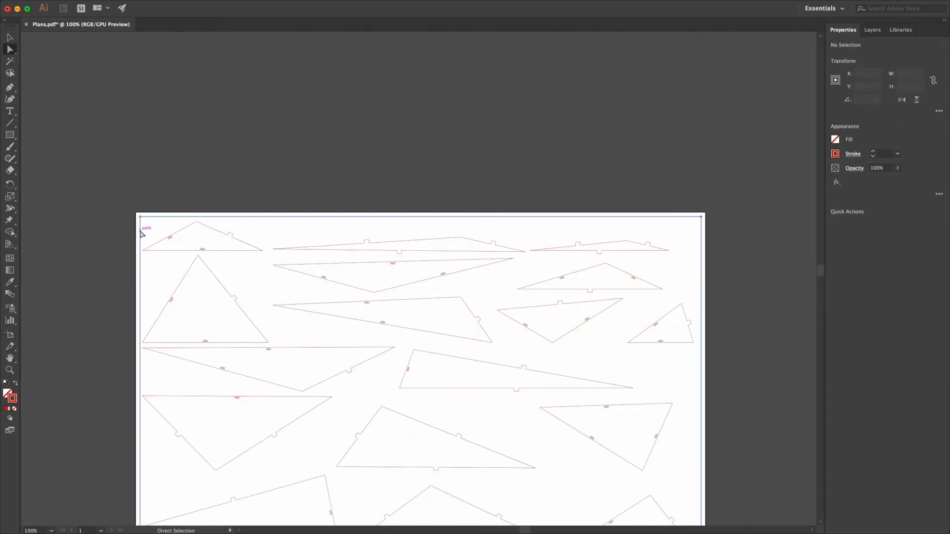
left_click(739, 313)
Save the cleaned sheet as a new PDF named Plansa with the Illustrator Default preset and close the document
scroll(740, 331, "down", 10)
scroll(735, 337, "up", 3)
scroll(735, 337, "up", 5)
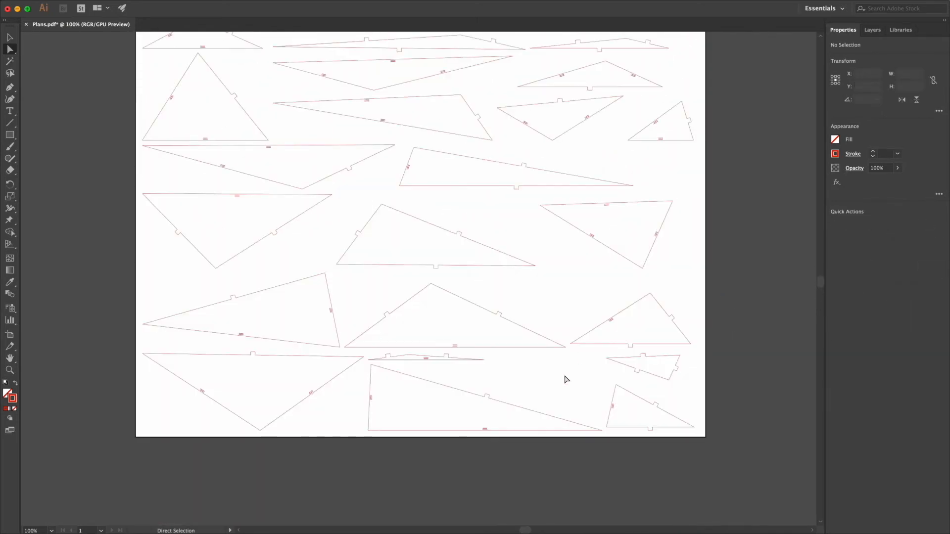
scroll(187, 382, "up", 3)
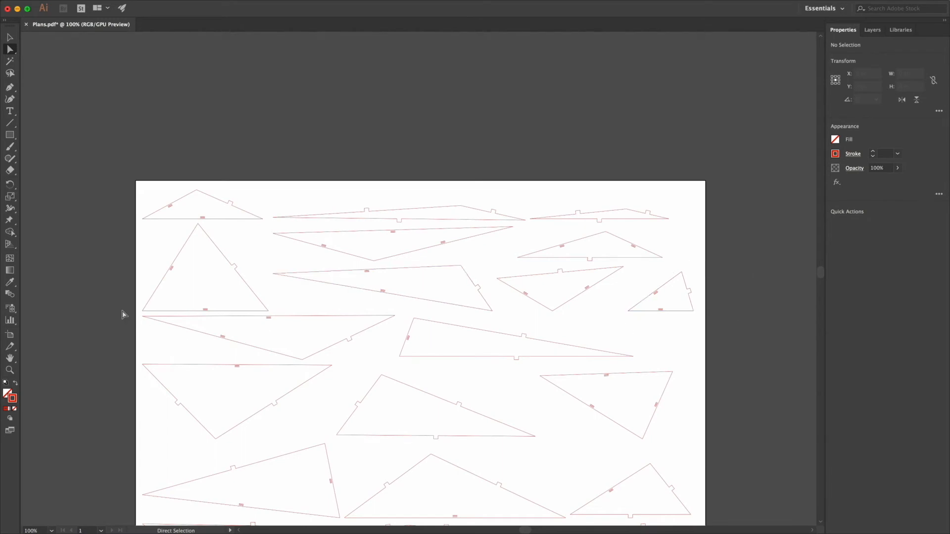
scroll(593, 257, "down", 2)
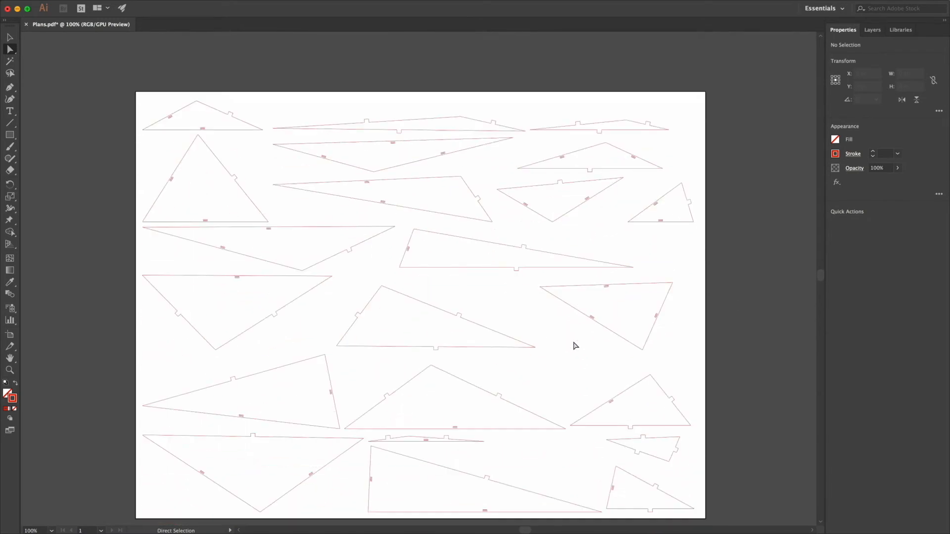
scroll(489, 350, "down", 1)
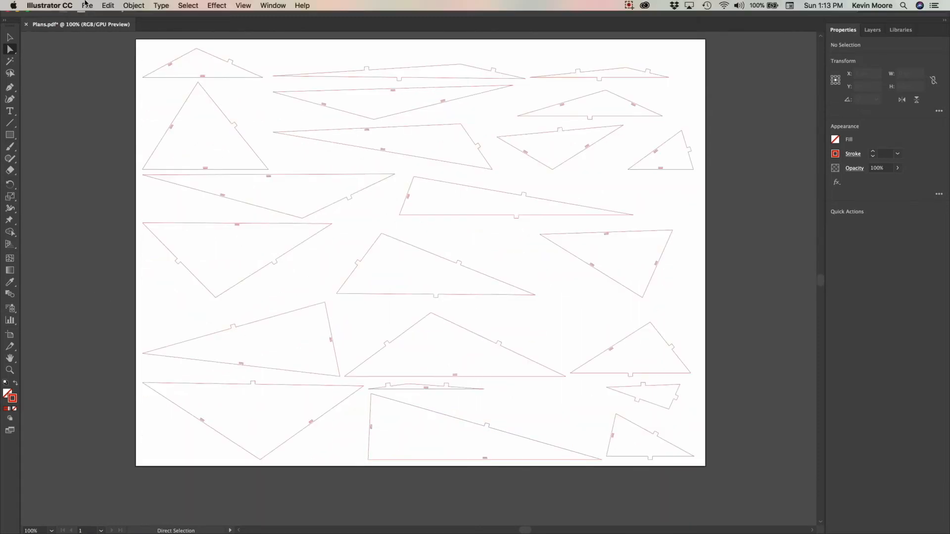
left_click(86, 5)
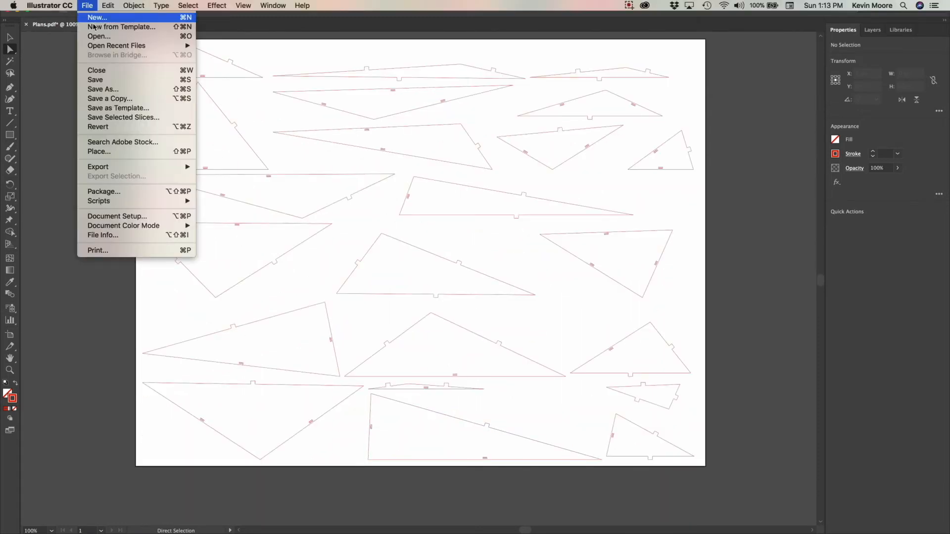
left_click(112, 89)
type("Plansa")
left_click(622, 348)
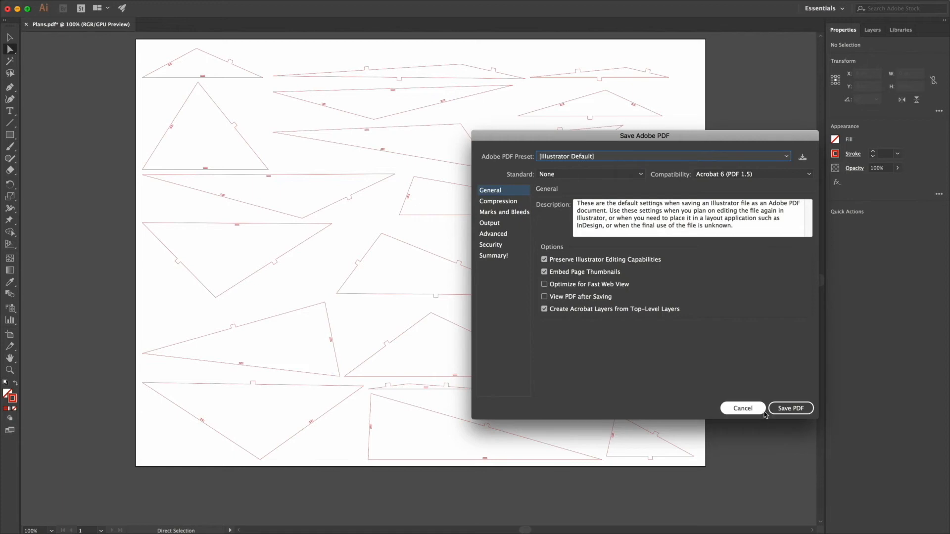
left_click(790, 409)
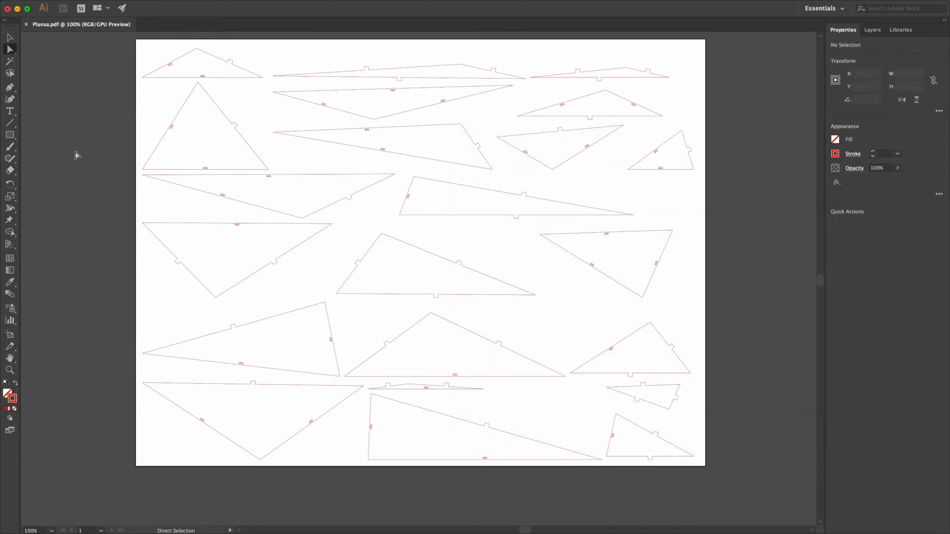
left_click(27, 25)
Switch to Desktop 1 and minimize the Slicer and Fusion 360 windows to expose the desktop files
mouse_move(1, 1)
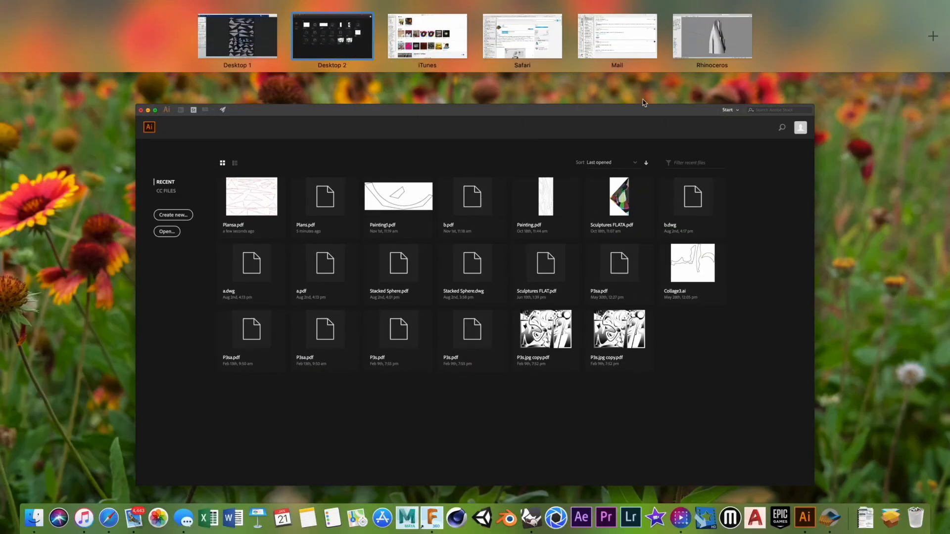
left_click(242, 47)
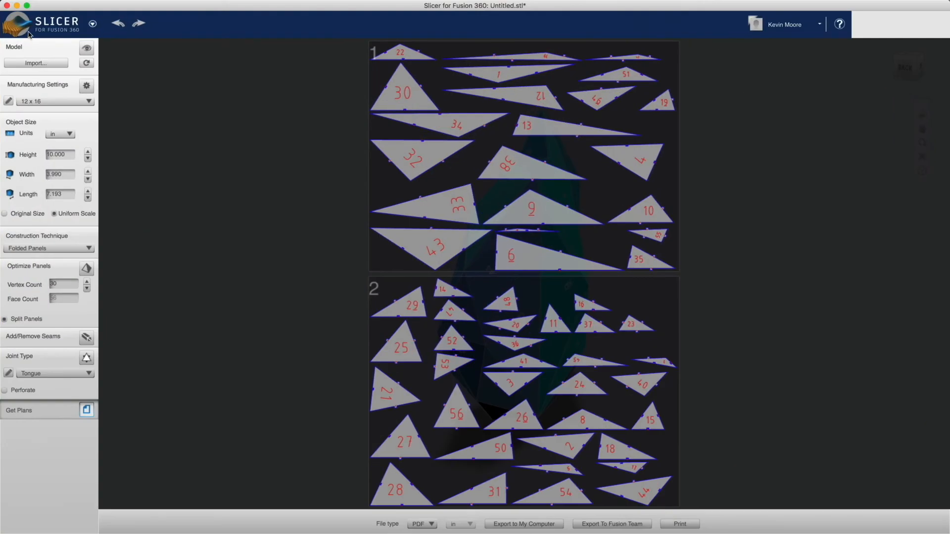
left_click(16, 6)
mouse_move(1, 1)
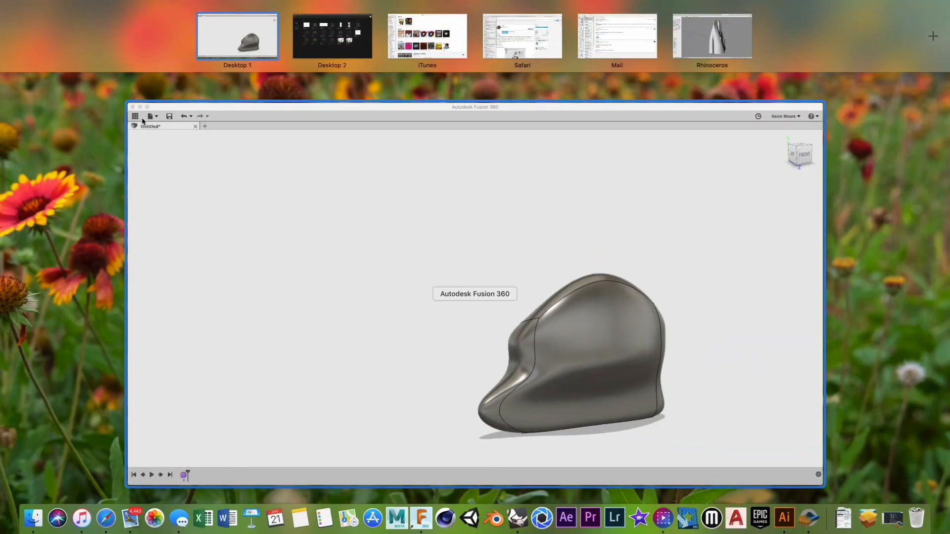
left_click(146, 106)
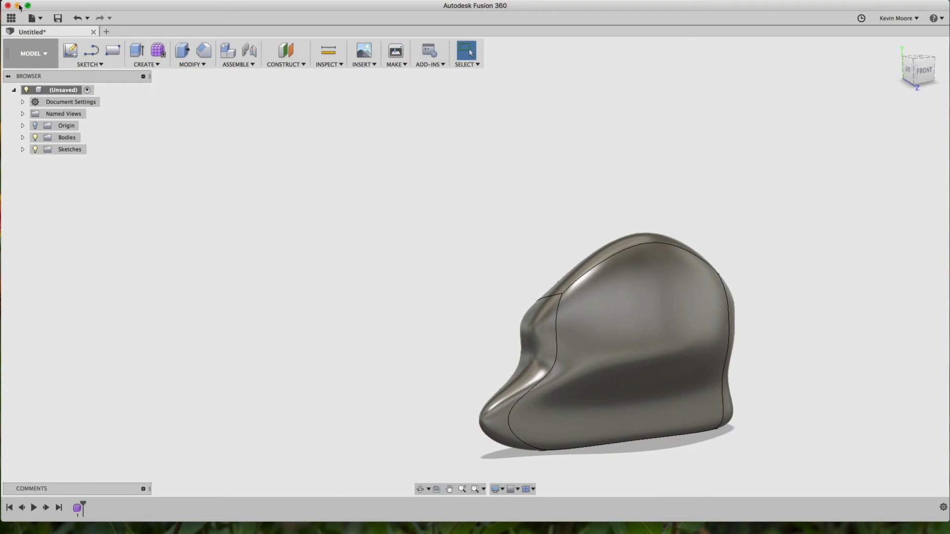
left_click(18, 6)
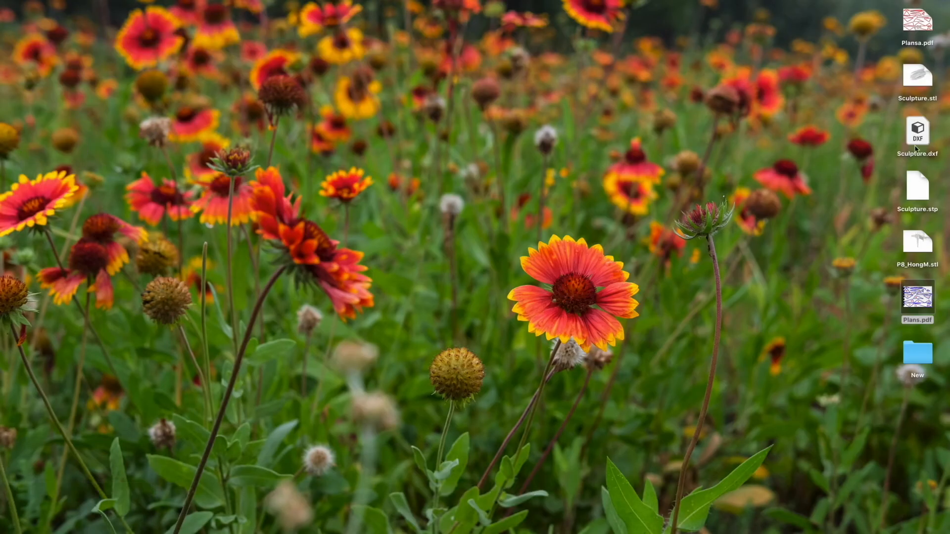
Open page 2 of Plans.pdf from the desktop in Illustrator
right_click(914, 294)
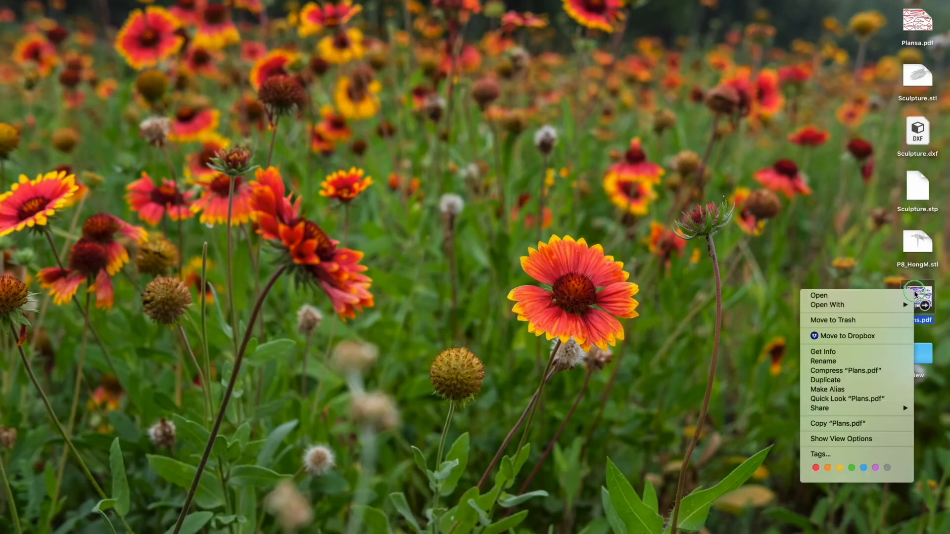
mouse_move(897, 306)
left_click(760, 322)
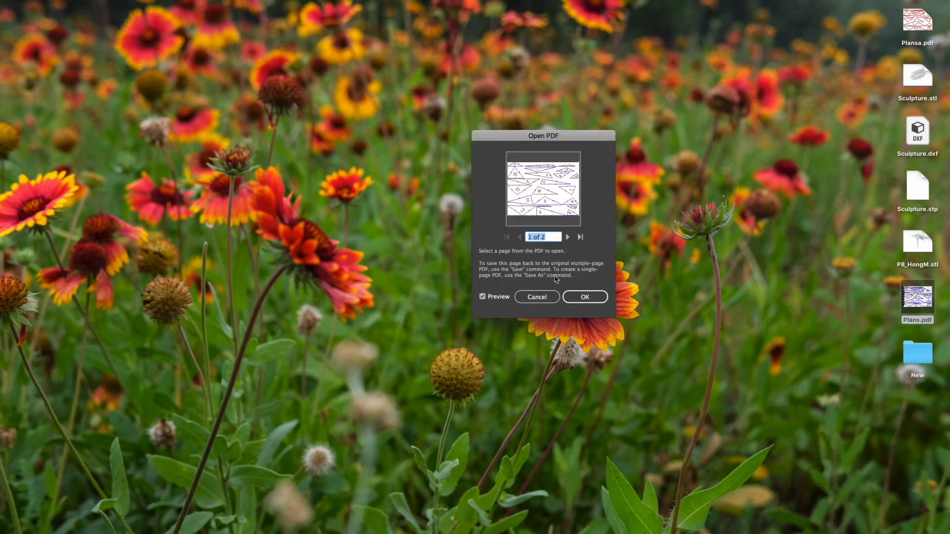
left_click(568, 238)
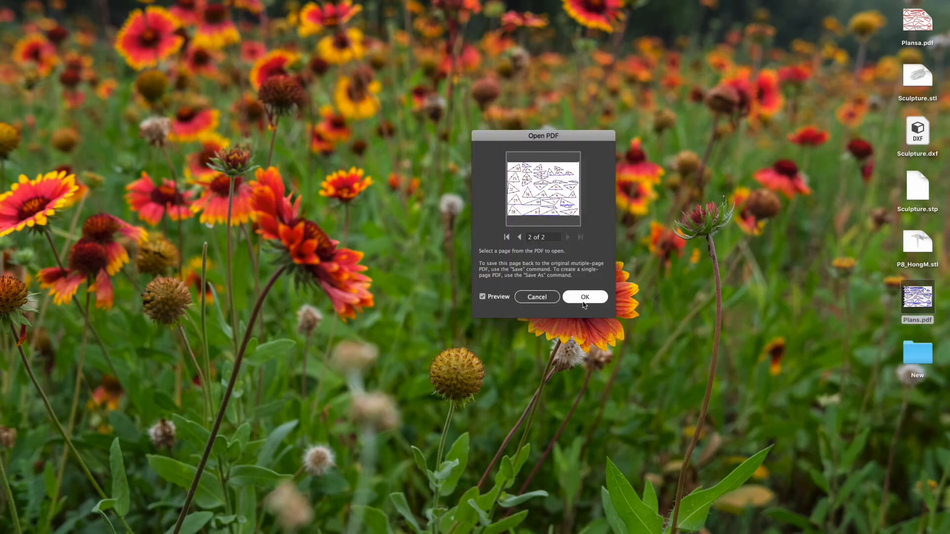
key("Return")
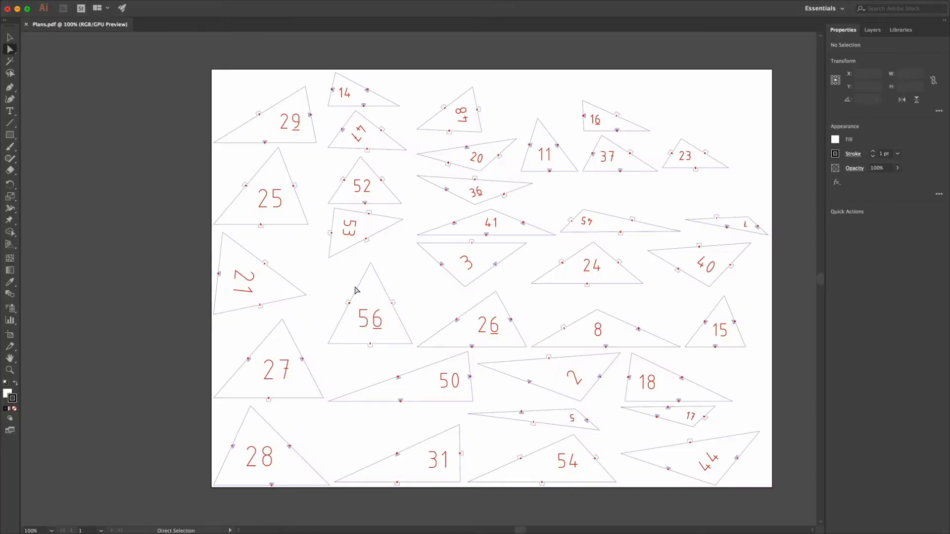
Select a digit of the number 14, extend the selection to all paths with the same stroke color and delete them
left_click(347, 94)
left_click(208, 4)
mouse_move(188, 5)
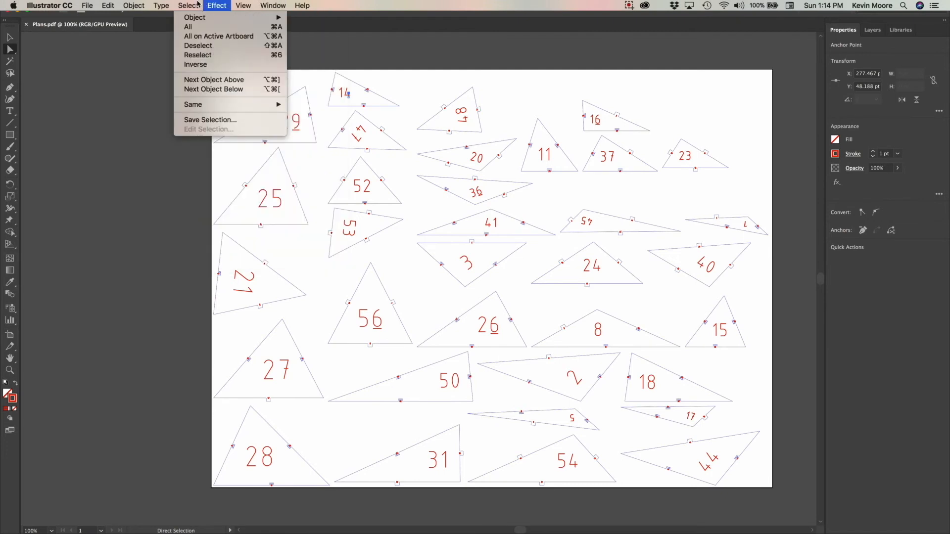
mouse_move(258, 105)
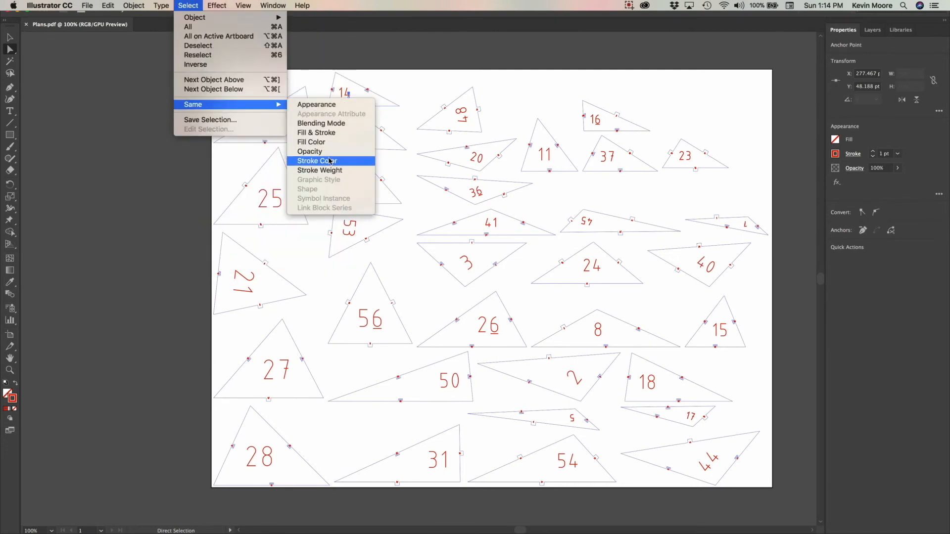
left_click(326, 170)
key("Delete")
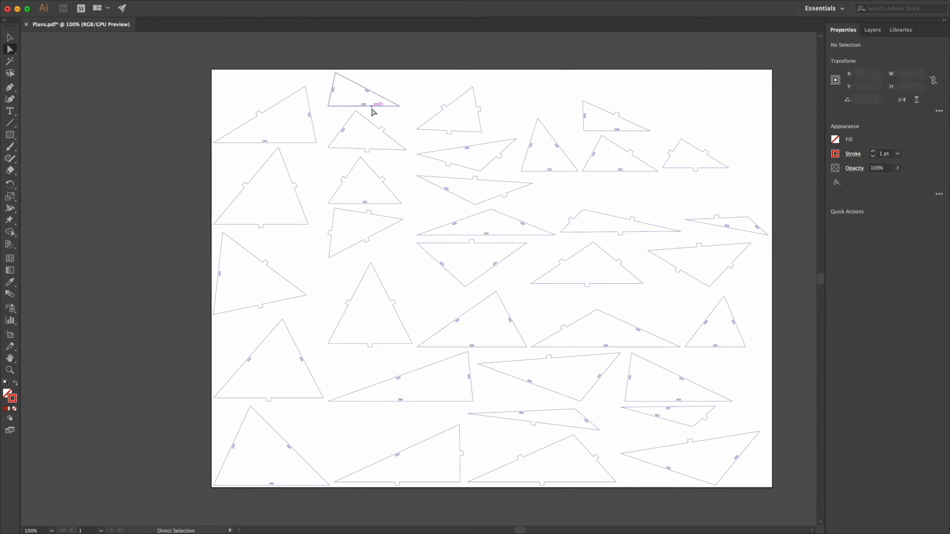
Select a small triangle outline, extend the selection to all paths with the same stroke color and recolor their strokes red with blue at 0
left_click(399, 106)
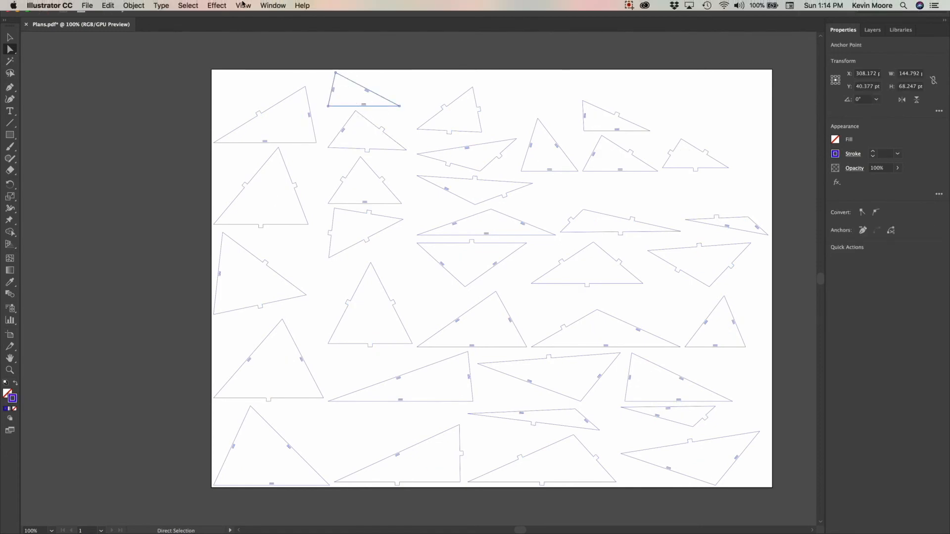
left_click(244, 5)
mouse_move(188, 6)
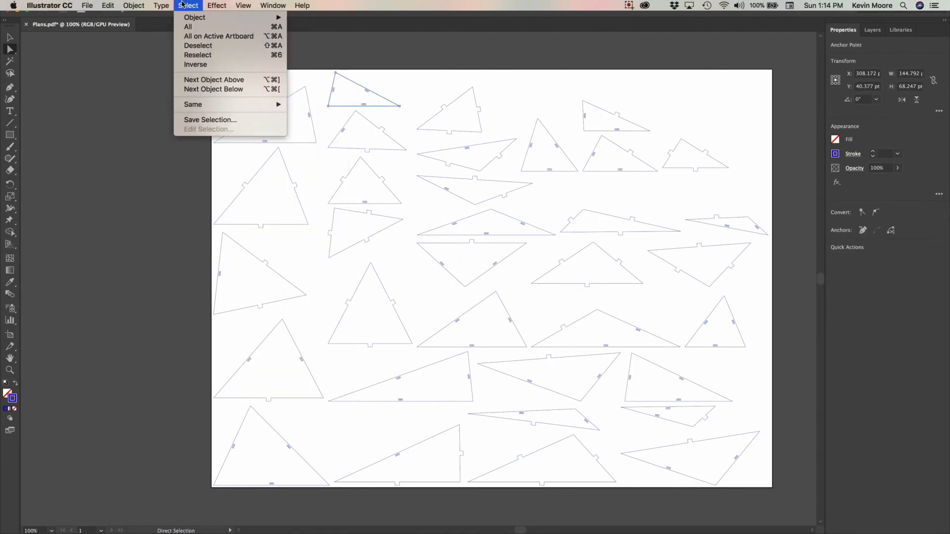
mouse_move(235, 104)
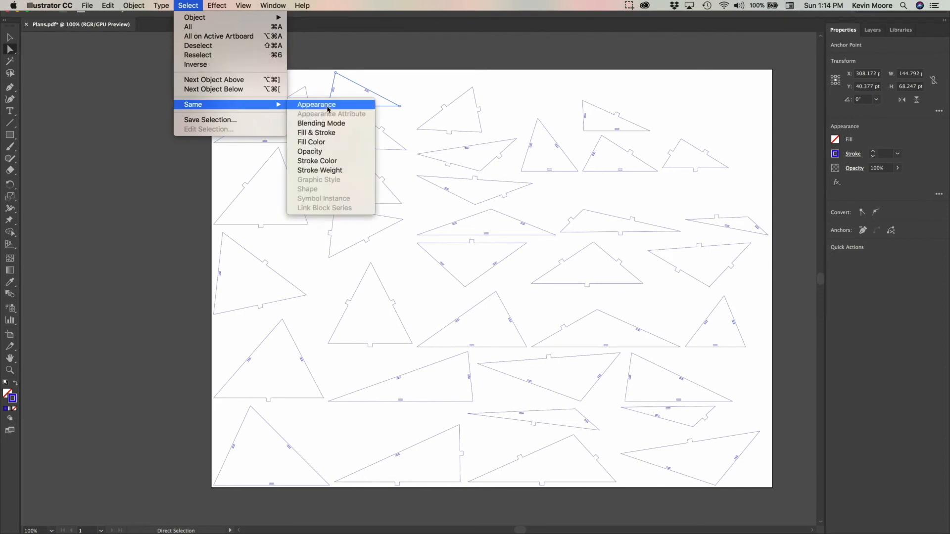
left_click(319, 162)
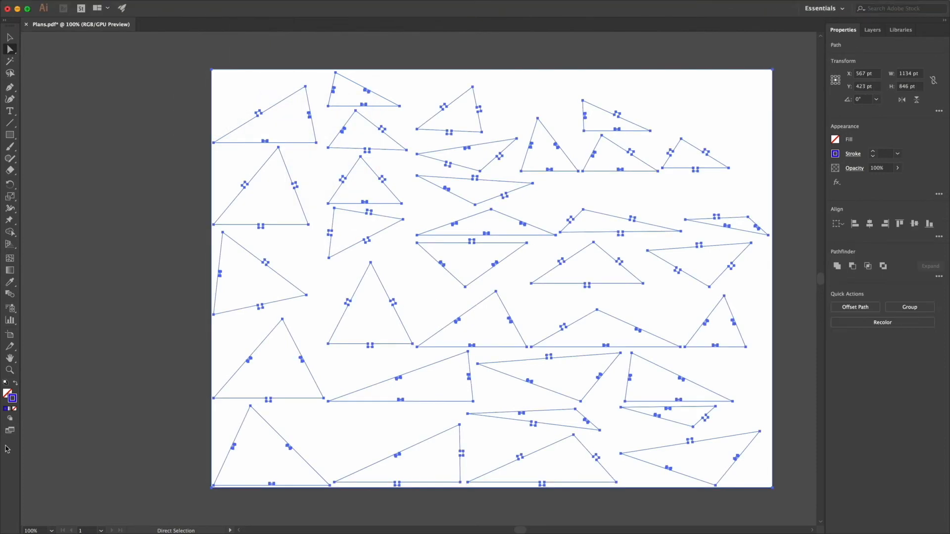
double_click(13, 399)
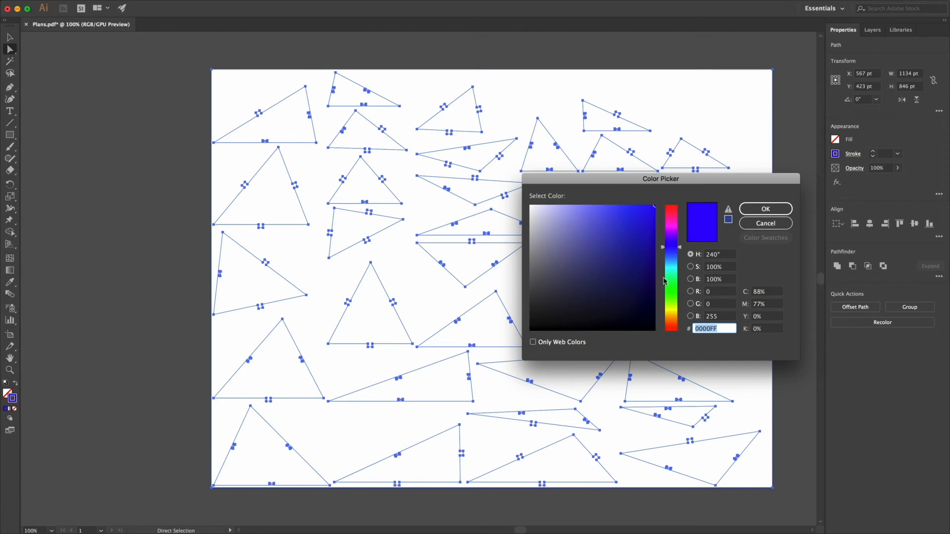
left_click(728, 318)
type("0")
left_click(718, 292)
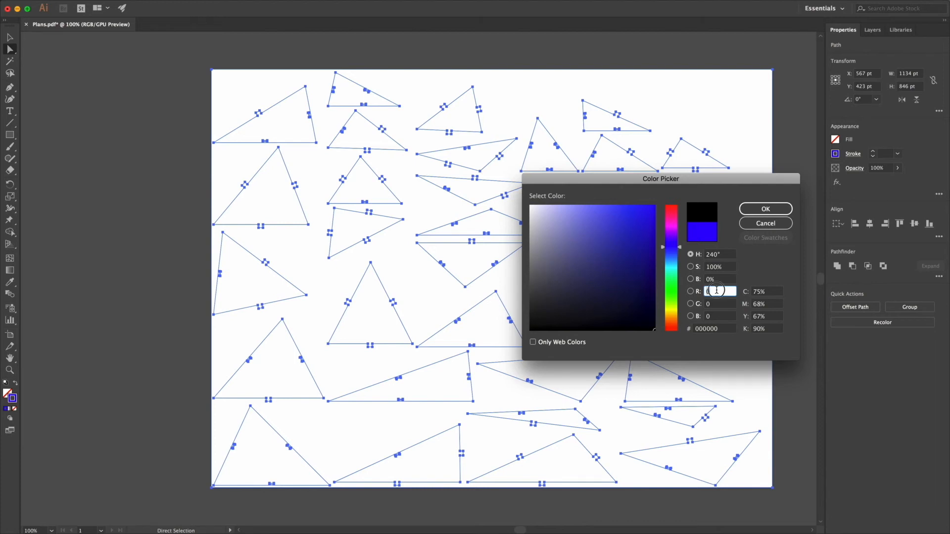
key("Return")
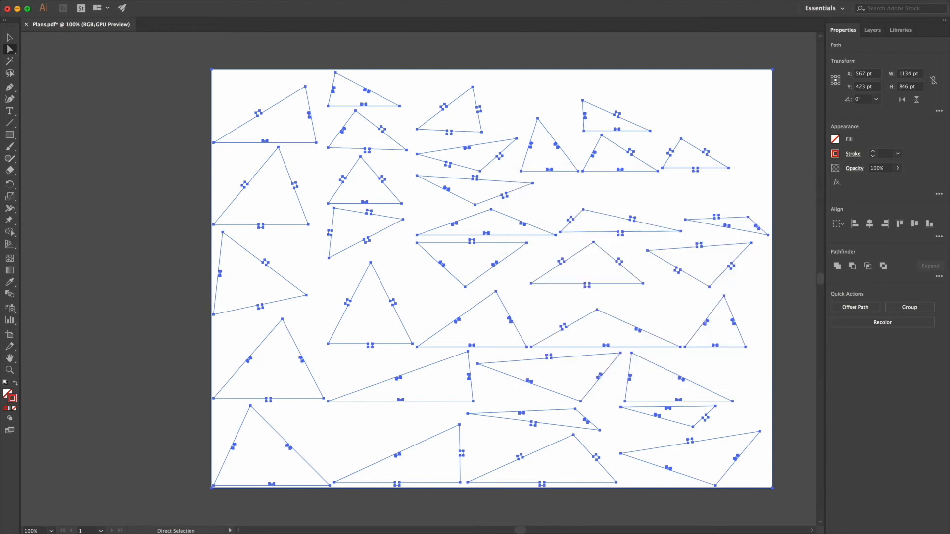
left_click(409, 262)
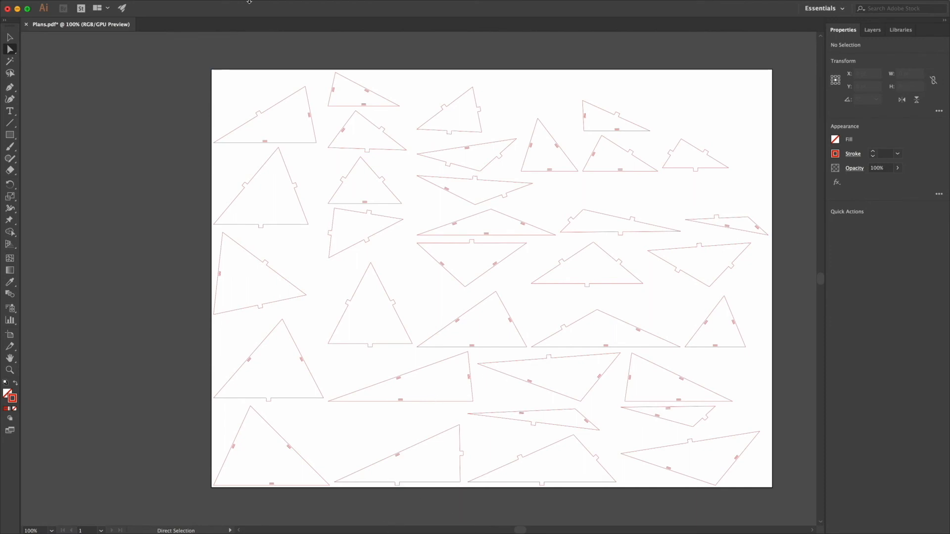
mouse_move(234, 2)
left_click(86, 6)
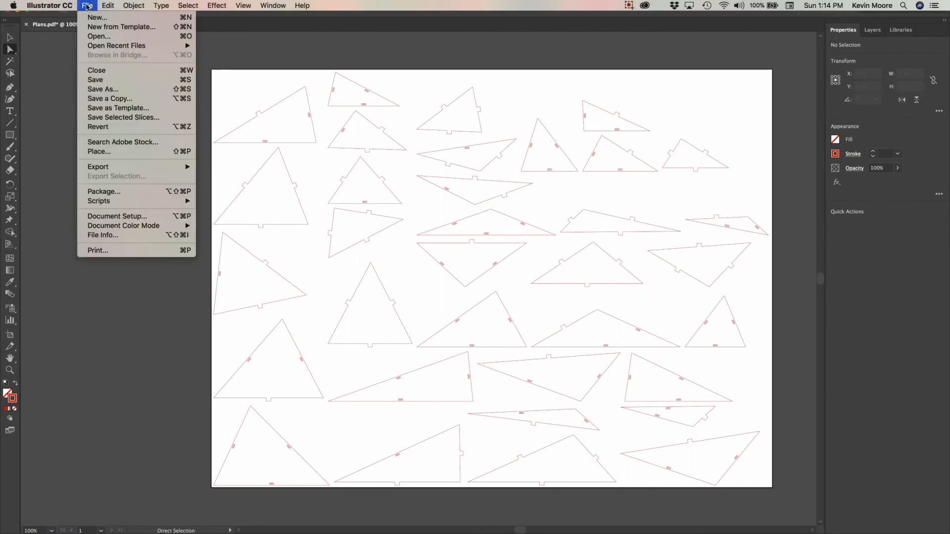
left_click(126, 216)
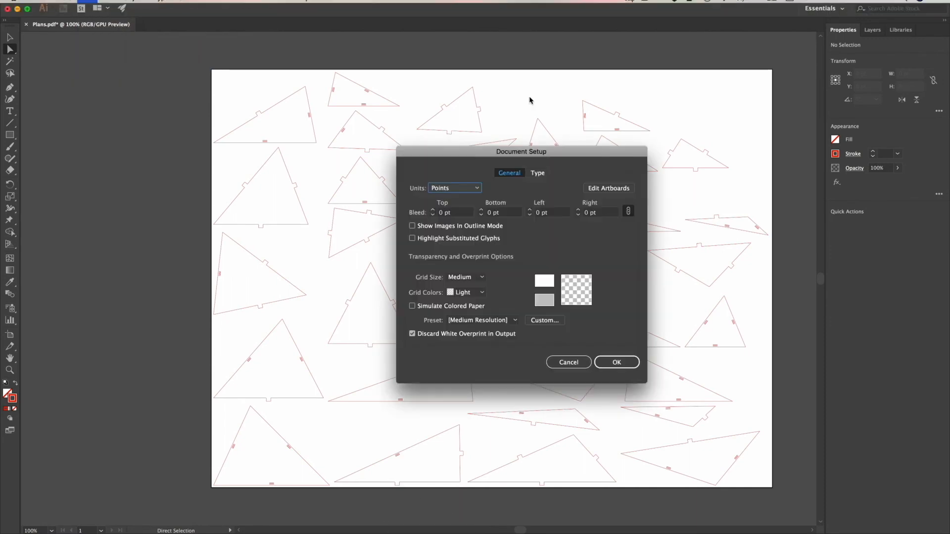
left_click(617, 192)
left_click(894, 198)
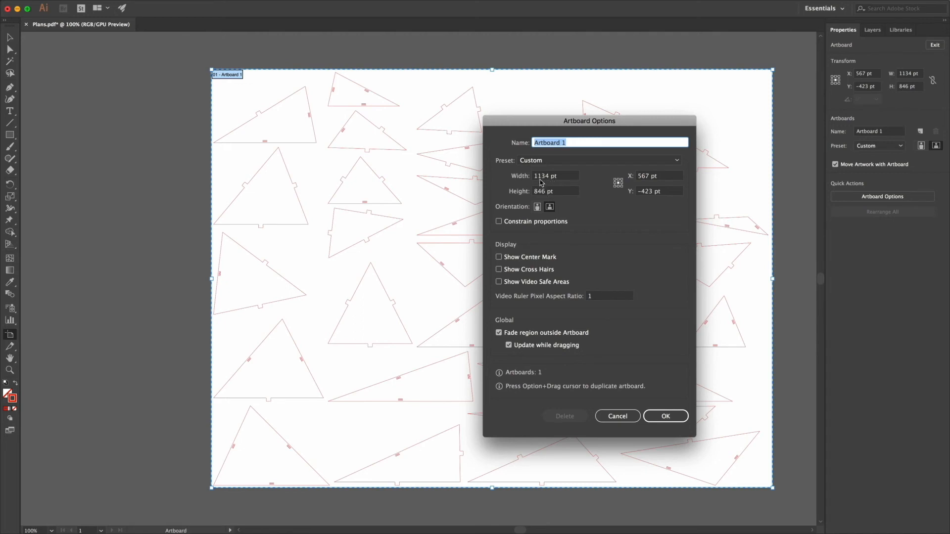
left_click(618, 416)
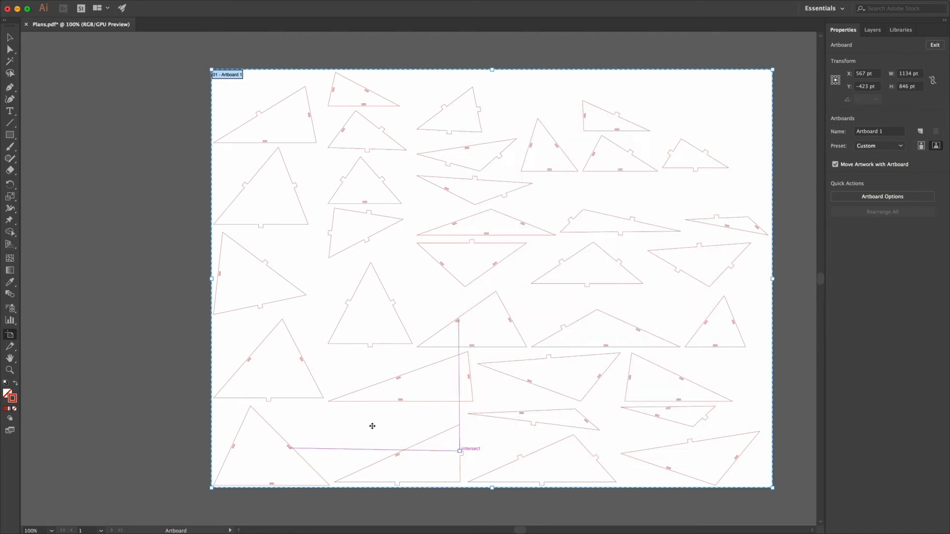
Set the document units to inches and enter artboard editing
left_click(87, 5)
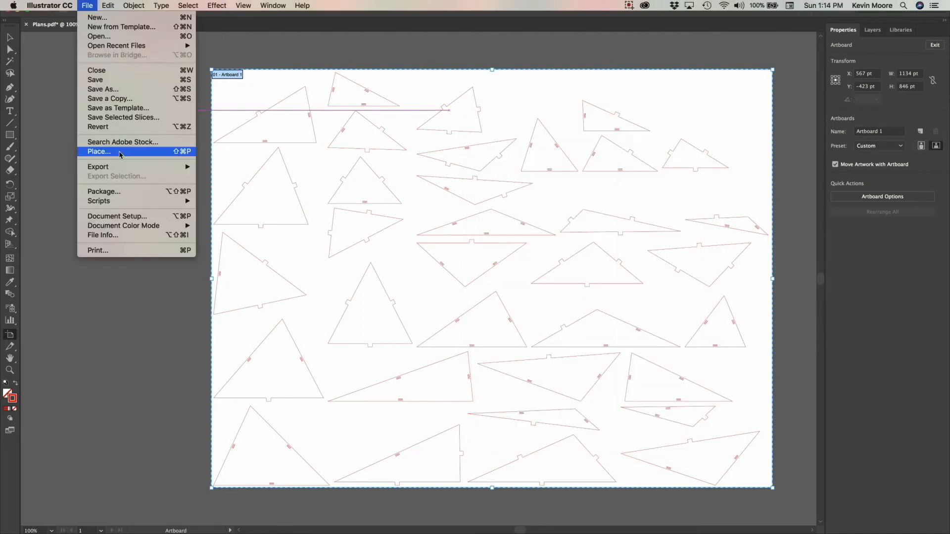
left_click(117, 217)
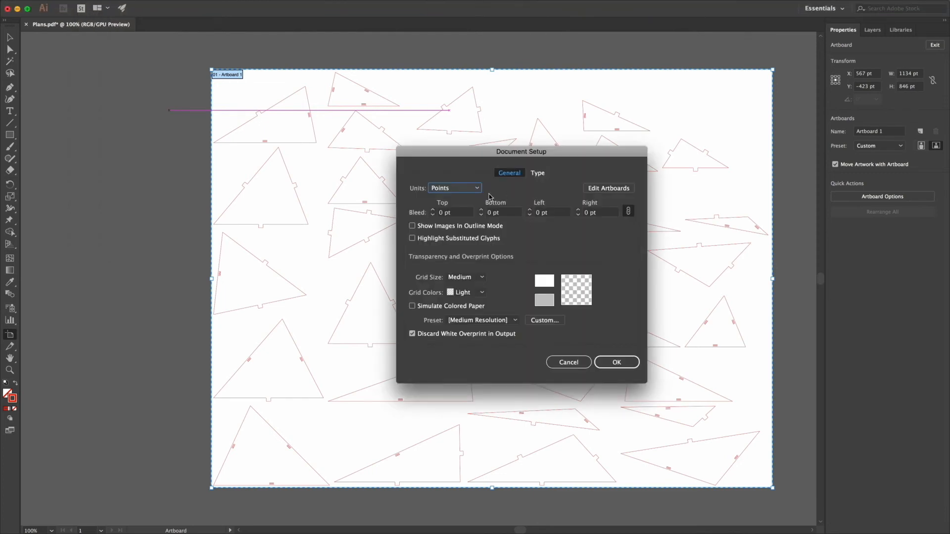
left_click(455, 188)
left_click(460, 208)
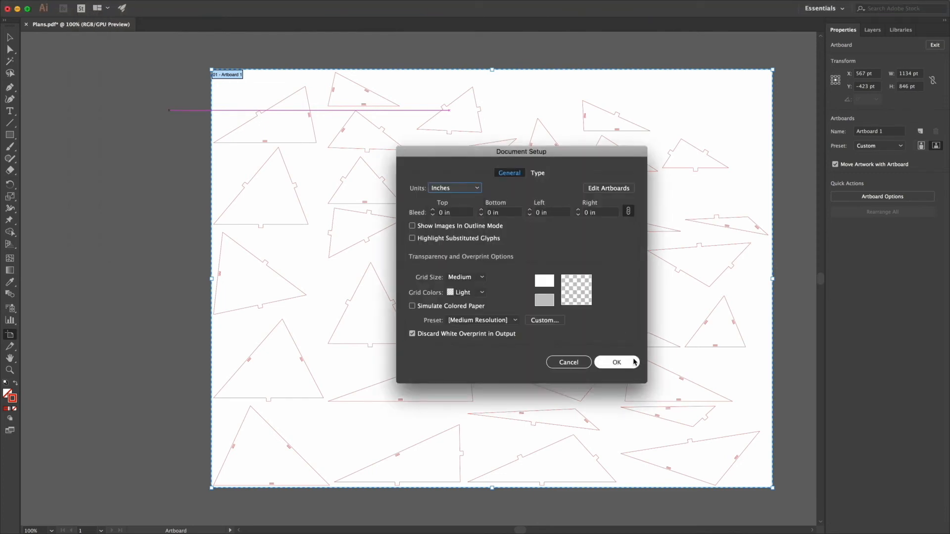
left_click(608, 188)
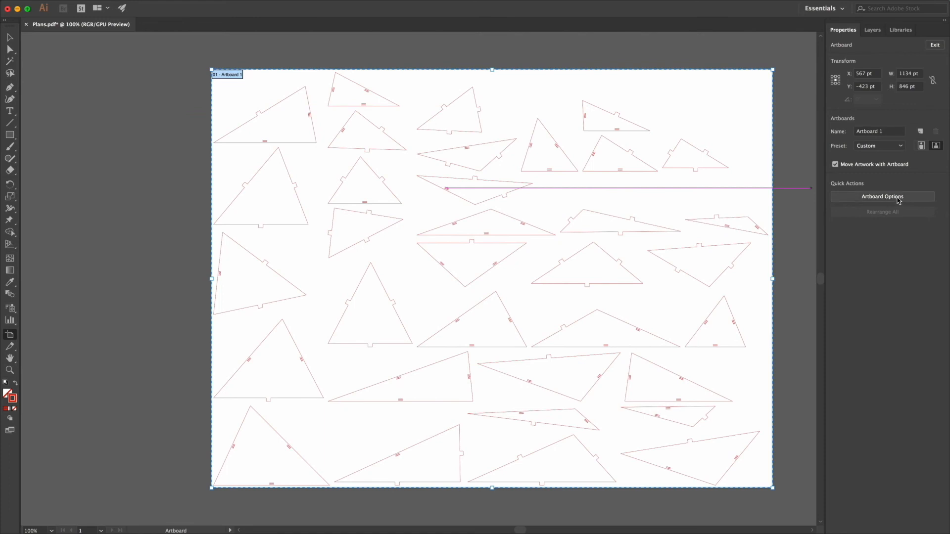
Resize Artboard 1 to a width of 16 in and a height of 12 in
left_click(882, 197)
double_click(541, 177)
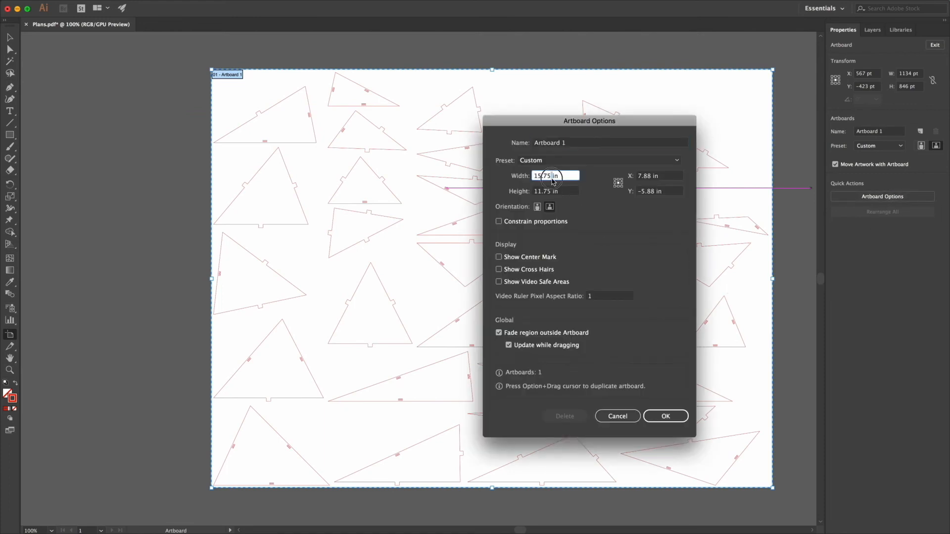
type("16")
double_click(538, 191)
type("12")
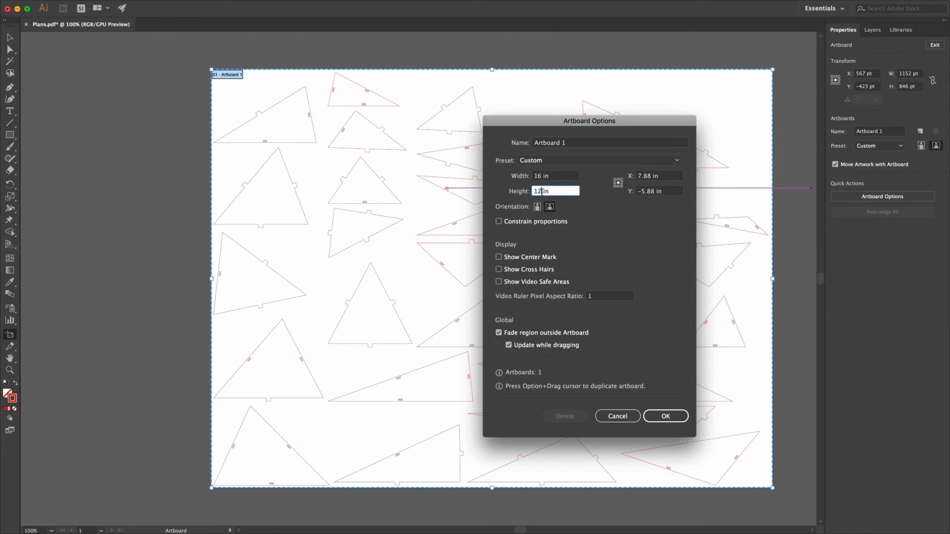
left_click(665, 416)
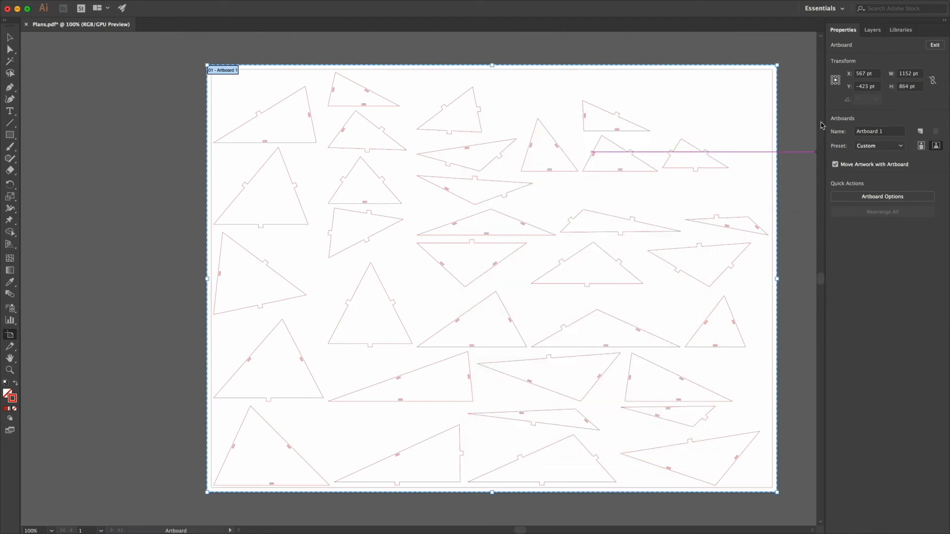
Delete the rectangular border around the panels with the Direct Selection tool and save the document
scroll(789, 163, "up", 5)
scroll(757, 254, "down", 10)
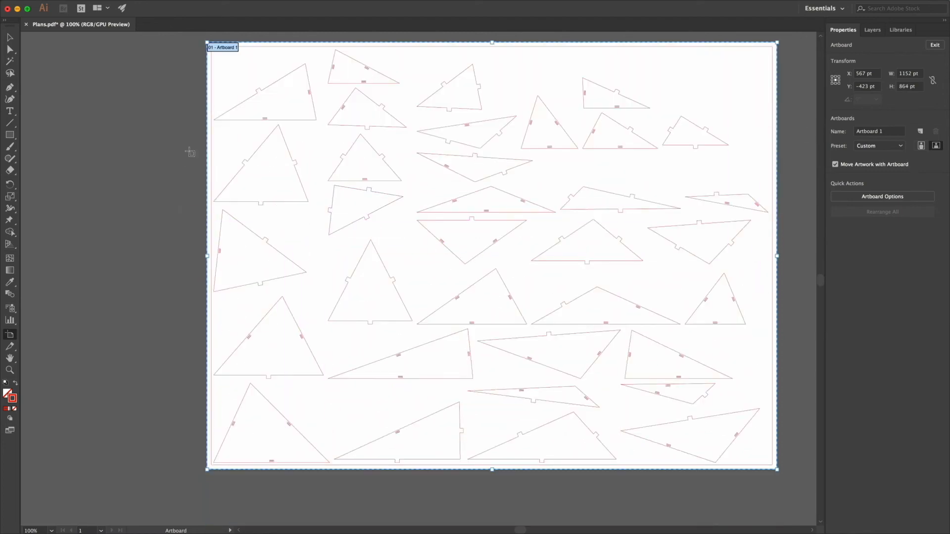
scroll(191, 152, "up", 4)
left_click(10, 50)
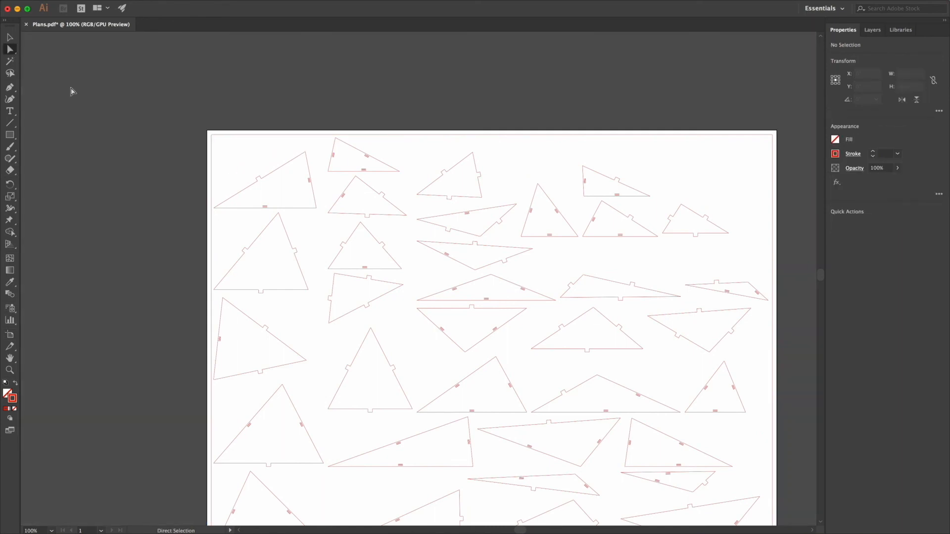
left_click(211, 170)
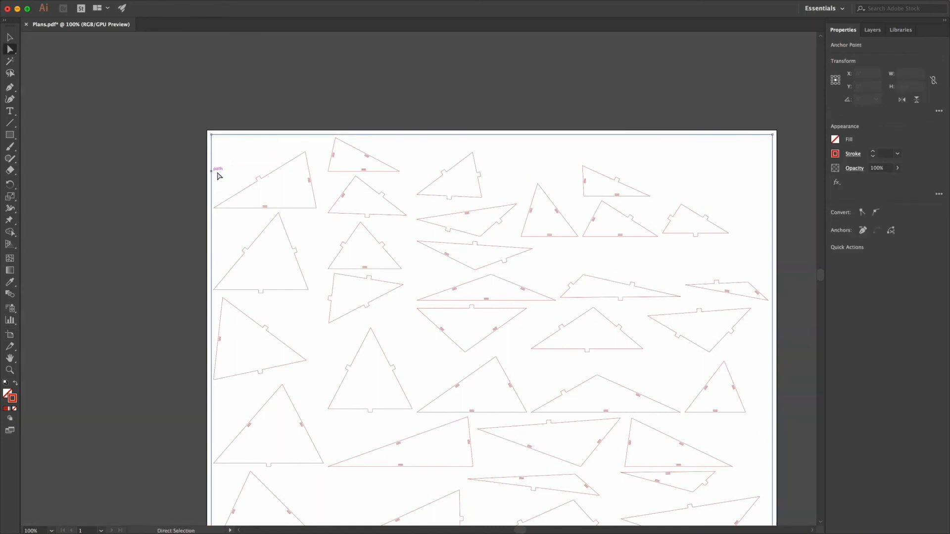
left_click(727, 185)
scroll(696, 238, "down", 10)
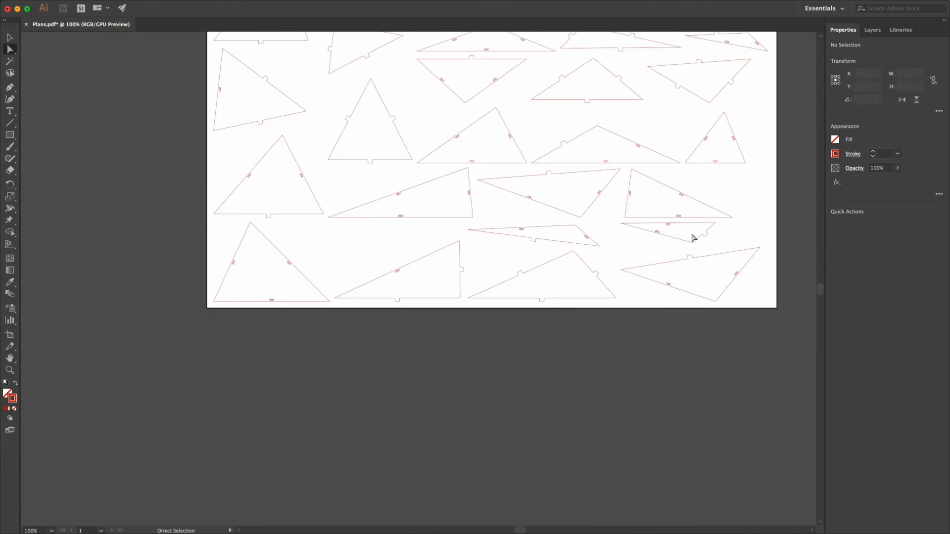
scroll(359, 312, "up", 7)
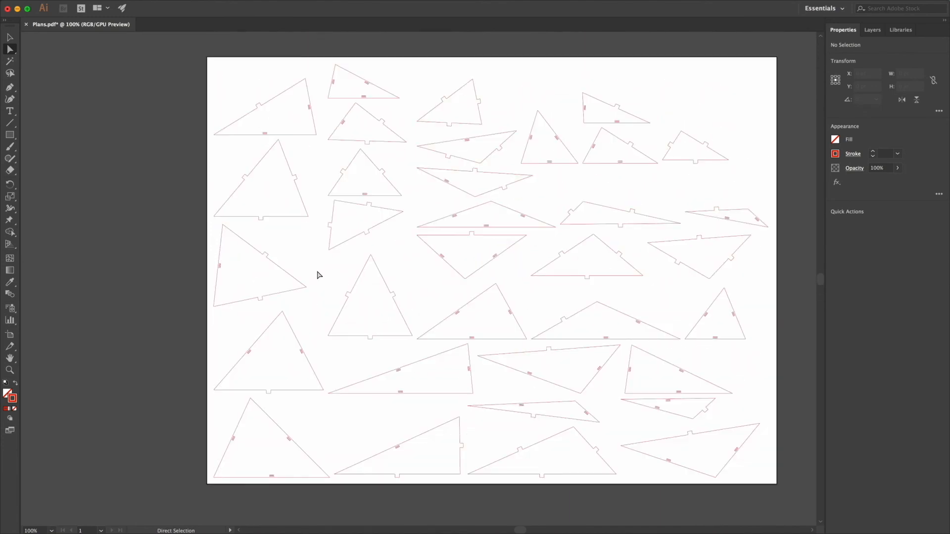
left_click(87, 6)
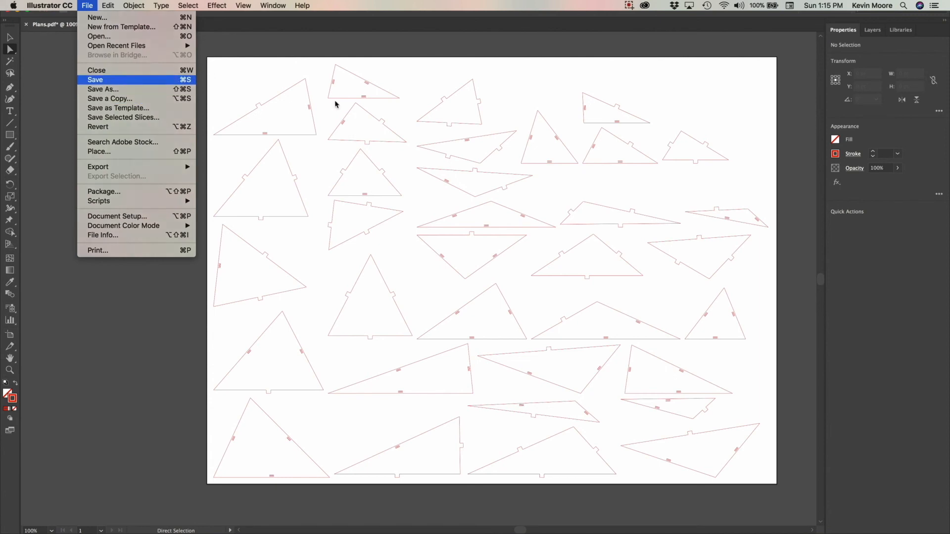
left_click(135, 81)
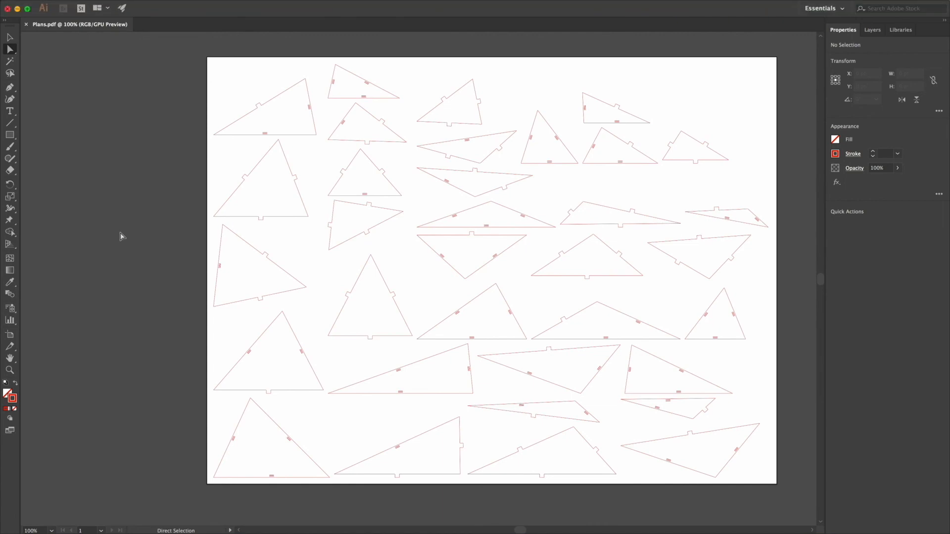
Switch to Desktop 1, open Plans.pdf in Acrobat to check its pages and return to Illustrator on Desktop 2
key("ctrl+Up")
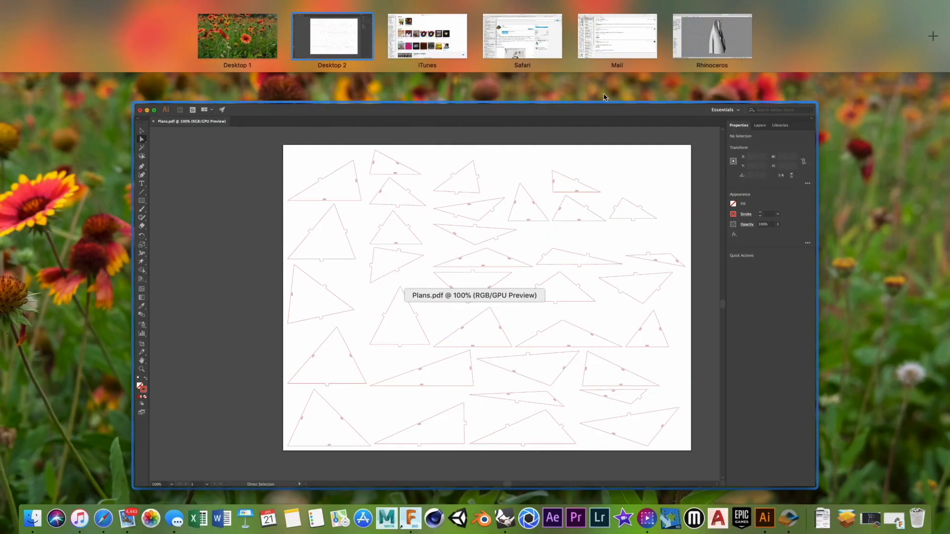
left_click(214, 48)
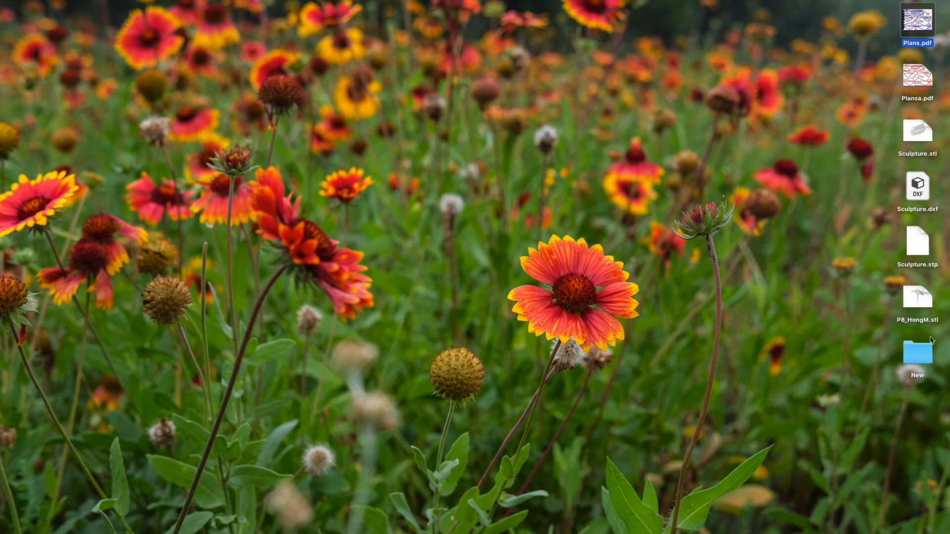
double_click(923, 17)
key("ctrl+Up")
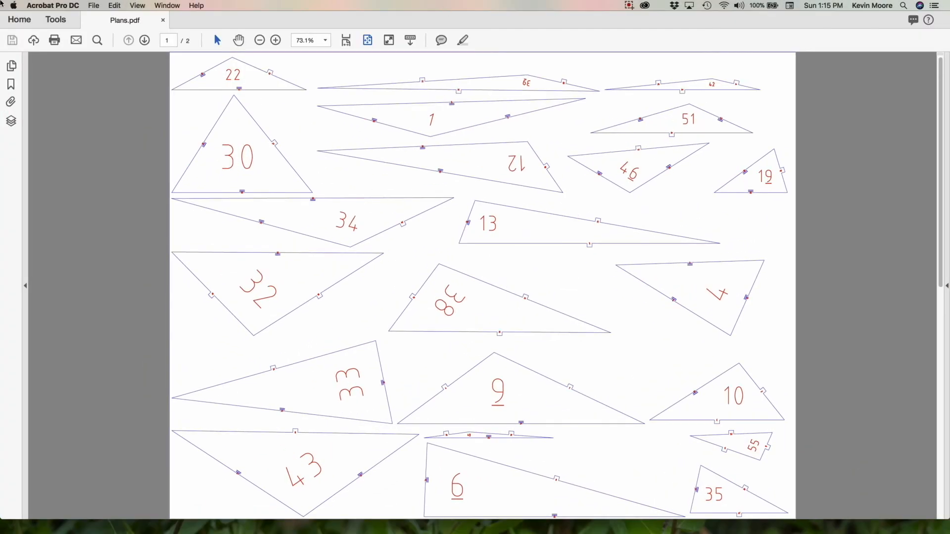
mouse_move(1, 0)
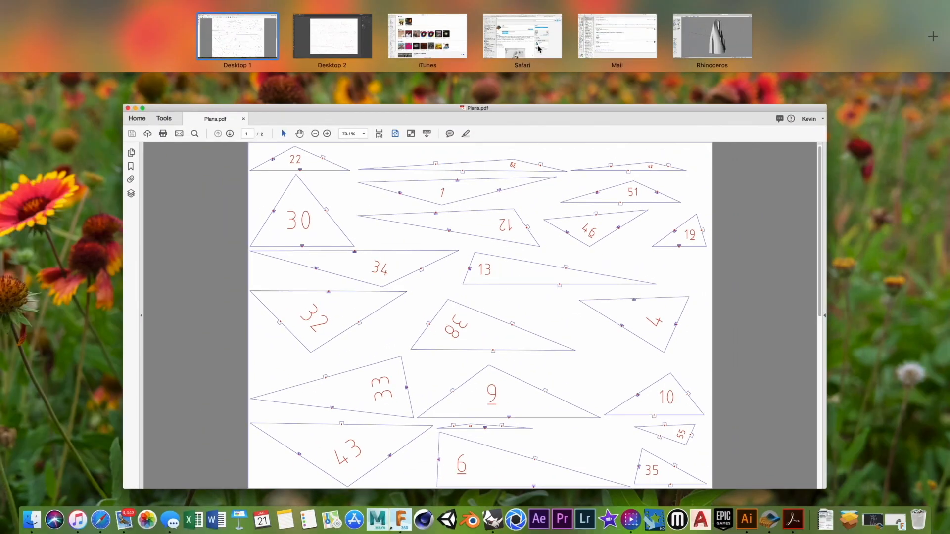
left_click(331, 40)
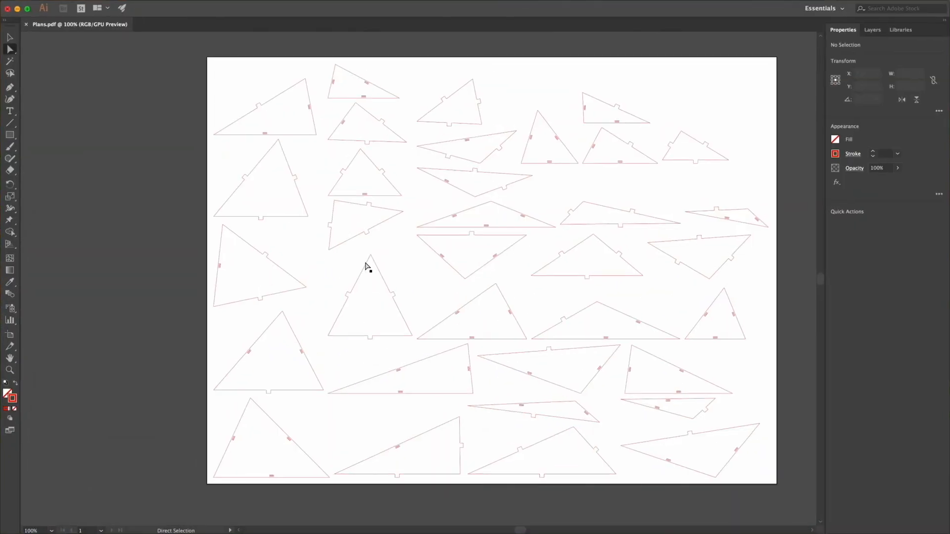
Save the cleaned second sheet as a new Adobe PDF named Plansb on the desktop
left_click(98, 5)
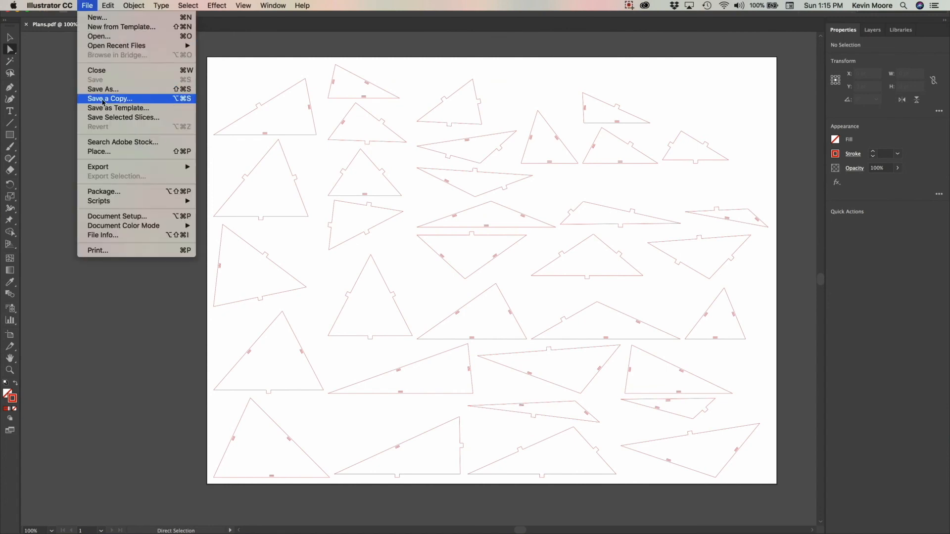
left_click(101, 89)
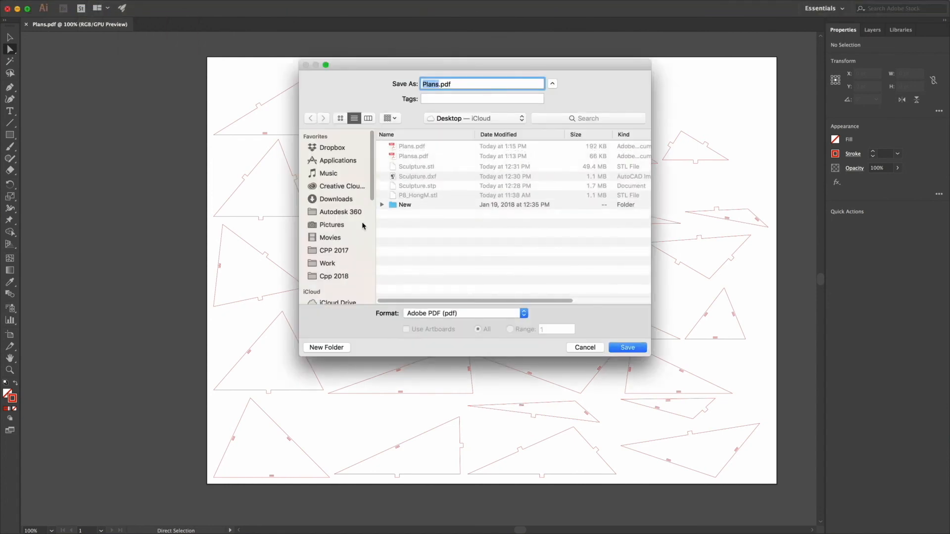
left_click(438, 85)
type("b")
left_click(627, 349)
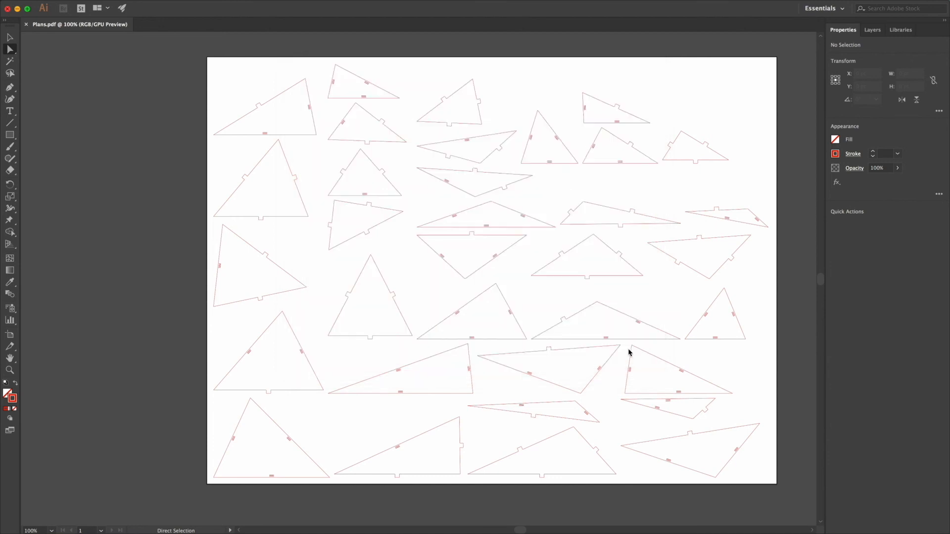
left_click(804, 412)
Switch to Desktop 1, where Plans.pdf is open in Acrobat
right_click(735, 451)
key("ctrl+Up")
key("ctrl+Up")
key("ctrl+Up")
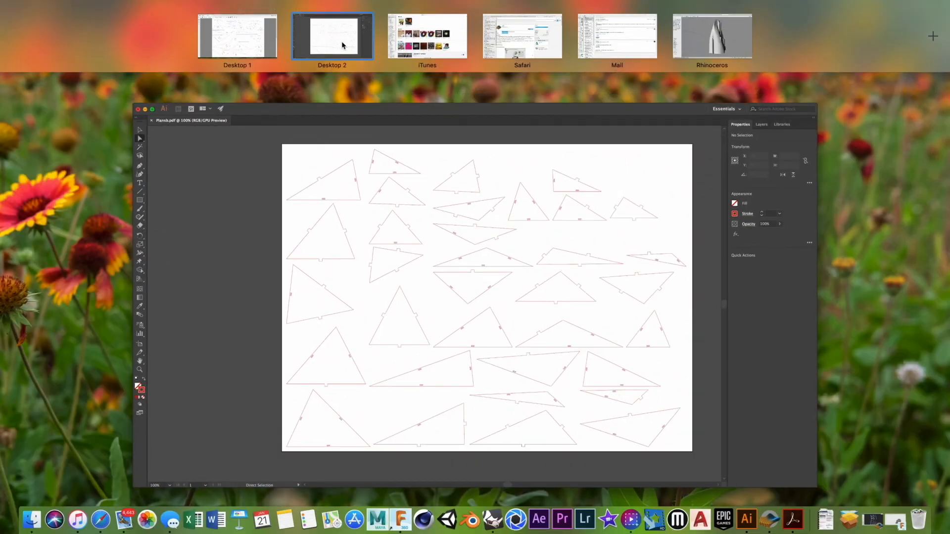
left_click(257, 38)
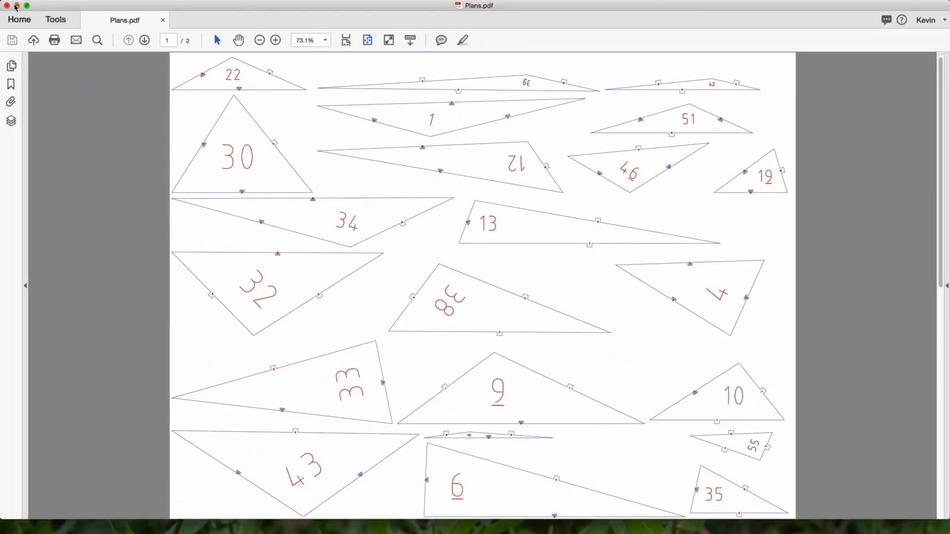